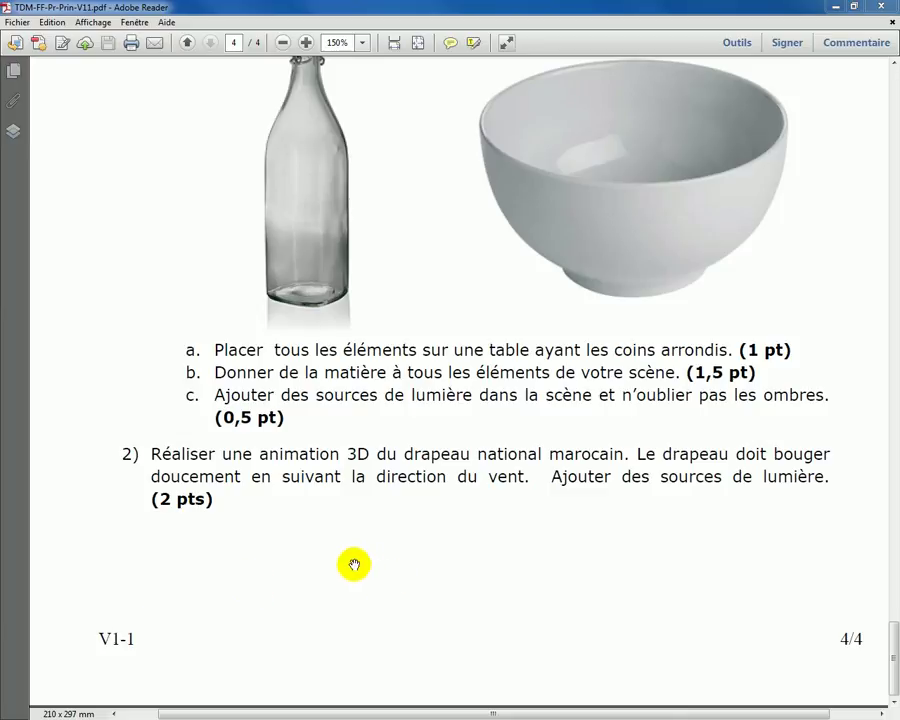
- Scroll through the exam PDF in Adobe Reader to read question 2 on animating the Moroccan flag
{"action": "left_click", "coordinate": [438, 535]}
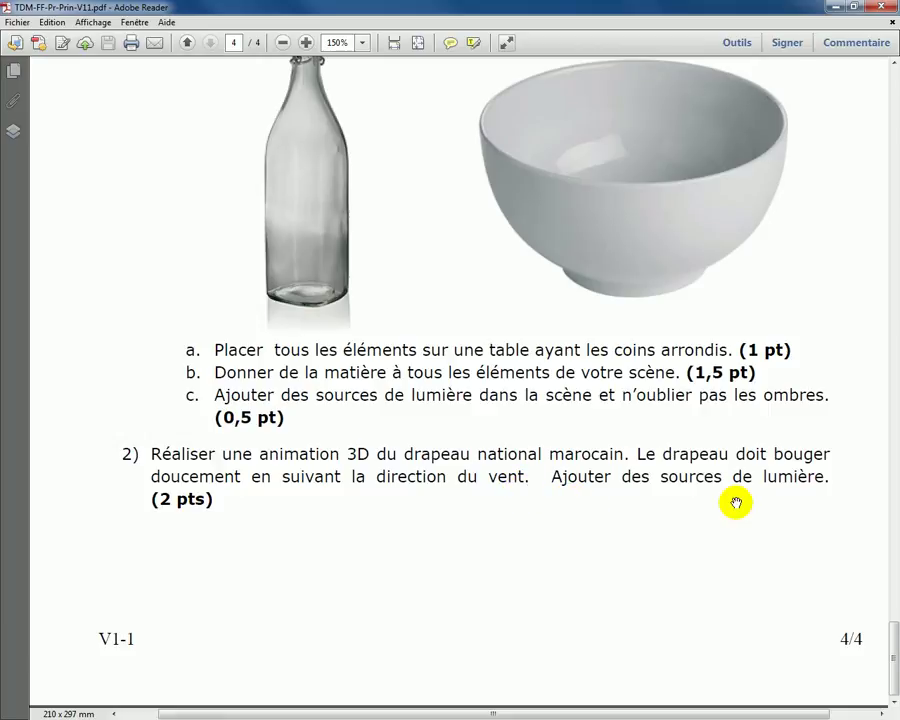
{"action": "left_click", "coordinate": [466, 455]}
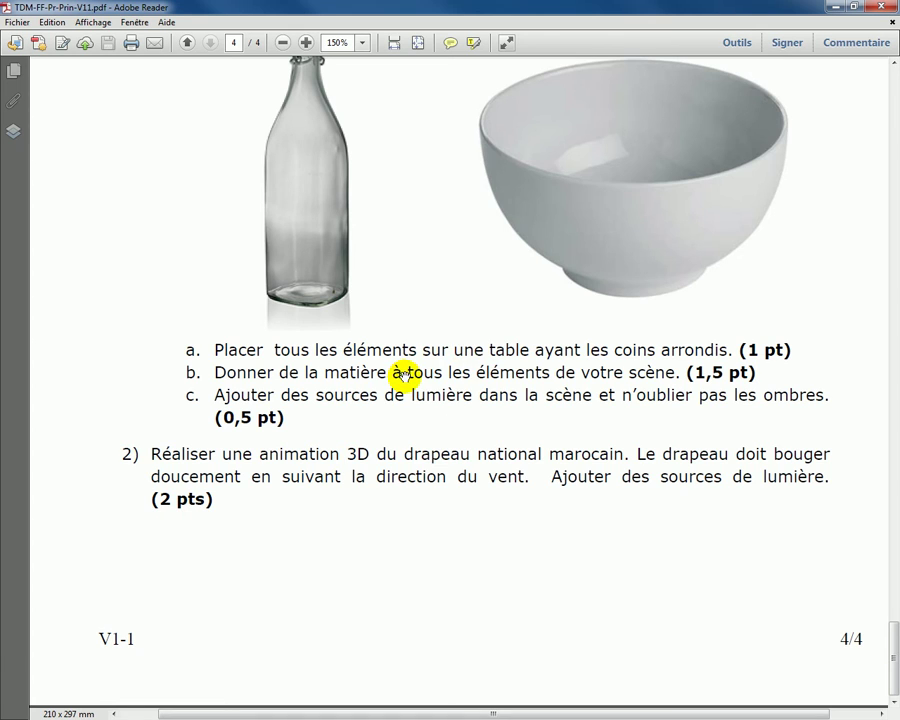
{"action": "left_click", "coordinate": [420, 198]}
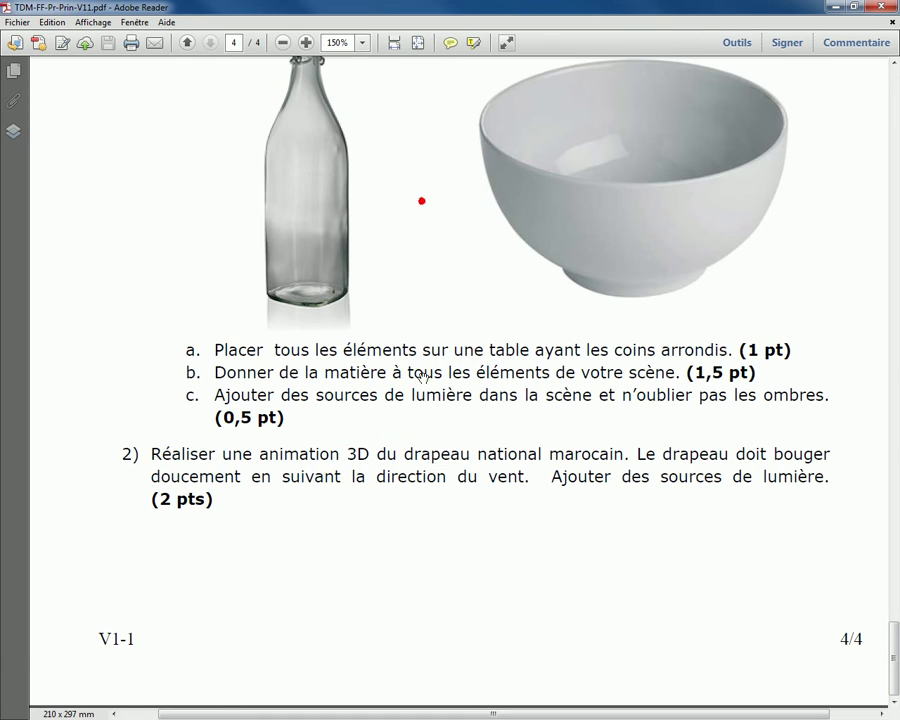
{"action": "scroll", "coordinate": [418, 372], "scroll_direction": "up", "scroll_amount": 5}
{"action": "scroll", "coordinate": [423, 378], "scroll_direction": "up", "scroll_amount": 10}
{"action": "scroll", "coordinate": [412, 380], "scroll_direction": "up", "scroll_amount": 10}
{"action": "scroll", "coordinate": [412, 380], "scroll_direction": "up", "scroll_amount": 10}
{"action": "scroll", "coordinate": [412, 380], "scroll_direction": "up", "scroll_amount": 10}
{"action": "scroll", "coordinate": [415, 383], "scroll_direction": "up", "scroll_amount": 10}
{"action": "scroll", "coordinate": [414, 382], "scroll_direction": "up", "scroll_amount": 10}
{"action": "scroll", "coordinate": [414, 382], "scroll_direction": "up", "scroll_amount": 10}
{"action": "scroll", "coordinate": [413, 381], "scroll_direction": "up", "scroll_amount": 10}
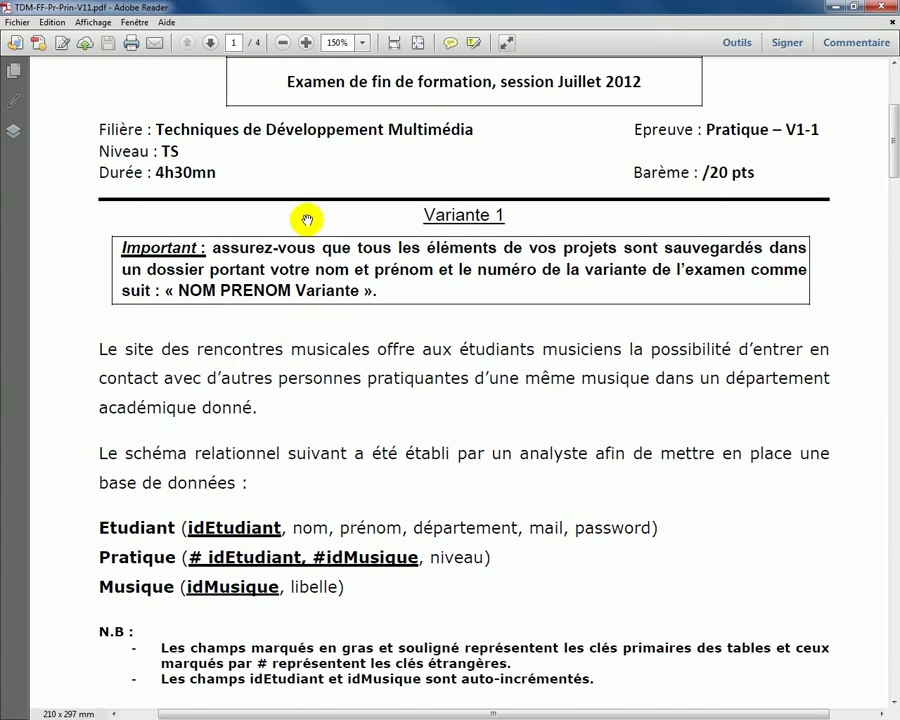
{"action": "scroll", "coordinate": [585, 236], "scroll_direction": "down", "scroll_amount": 15}
{"action": "scroll", "coordinate": [585, 236], "scroll_direction": "down", "scroll_amount": 15}
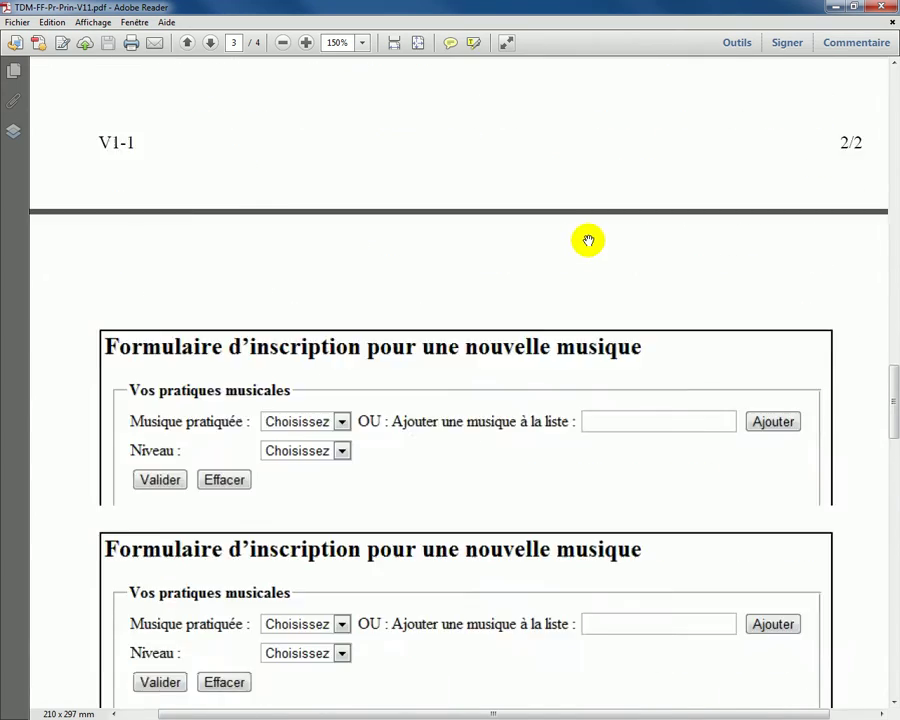
{"action": "scroll", "coordinate": [585, 236], "scroll_direction": "down", "scroll_amount": 20}
{"action": "scroll", "coordinate": [585, 228], "scroll_direction": "down", "scroll_amount": 2}
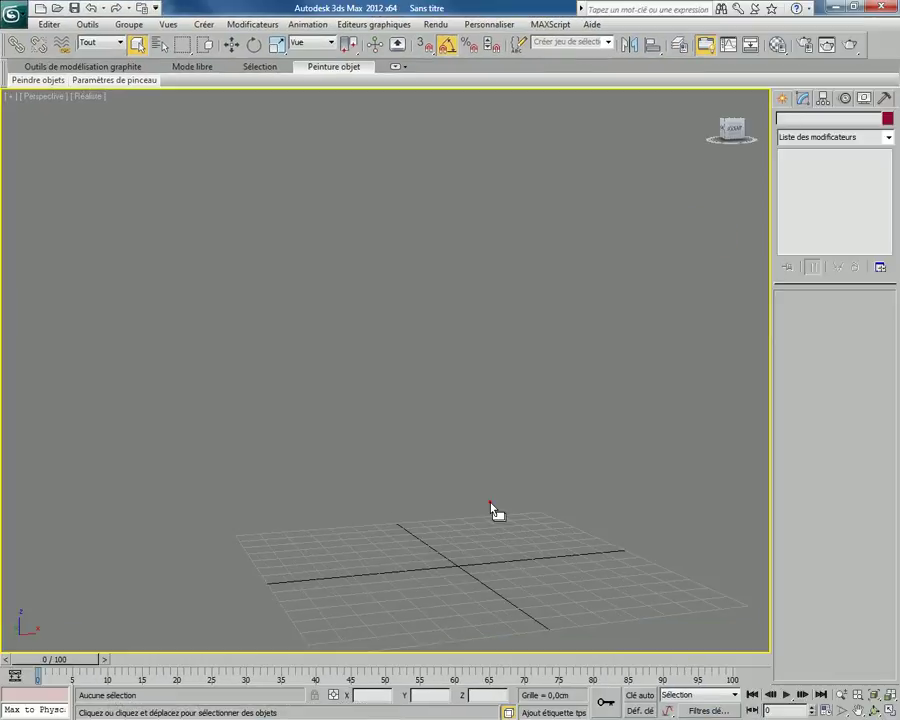
- Show the Front viewport full-size and frame it around the origin
{"action": "key", "text": "alt+w"}
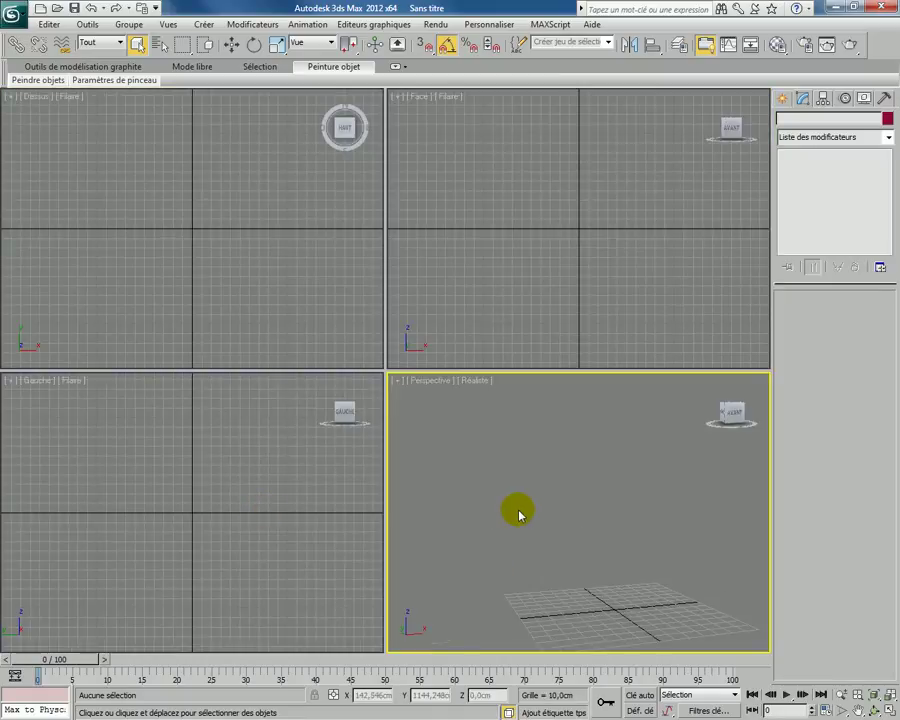
{"action": "key", "text": "alt+w"}
{"action": "key", "text": "f"}
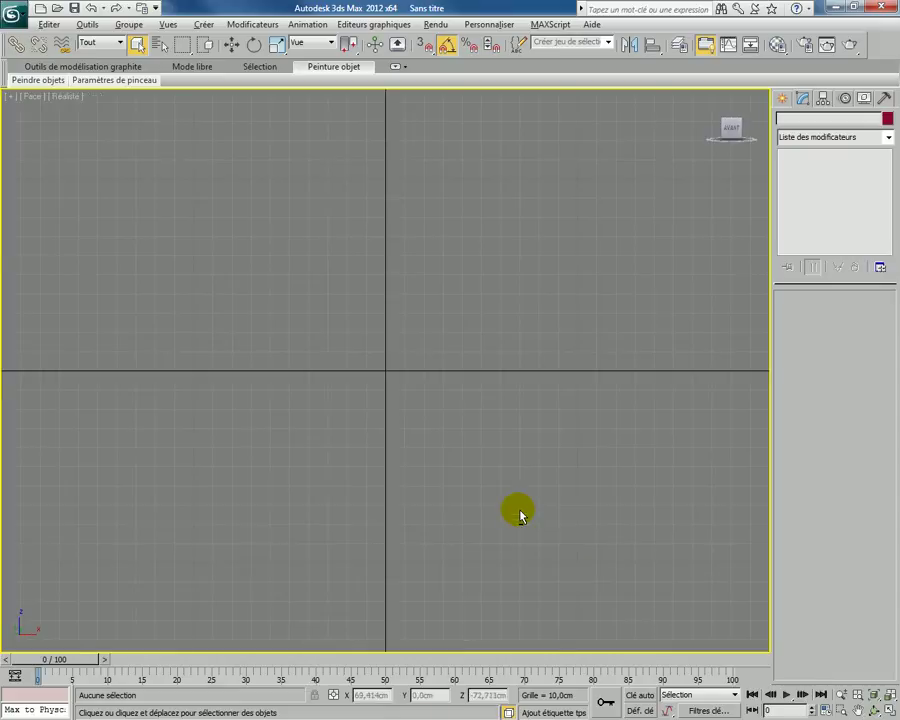
{"action": "scroll", "coordinate": [368, 338], "scroll_direction": "down", "scroll_amount": 2}
{"action": "mouse_move", "coordinate": [356, 285]}
{"action": "middle_mouse_down"}
{"action": "mouse_move", "coordinate": [320, 220]}
{"action": "mouse_move", "coordinate": [354, 220]}
{"action": "middle_mouse_up"}
{"action": "left_click_drag", "start_coordinate": [768, 103], "coordinate": [762, 96]}
{"action": "left_click", "coordinate": [710, 96]}
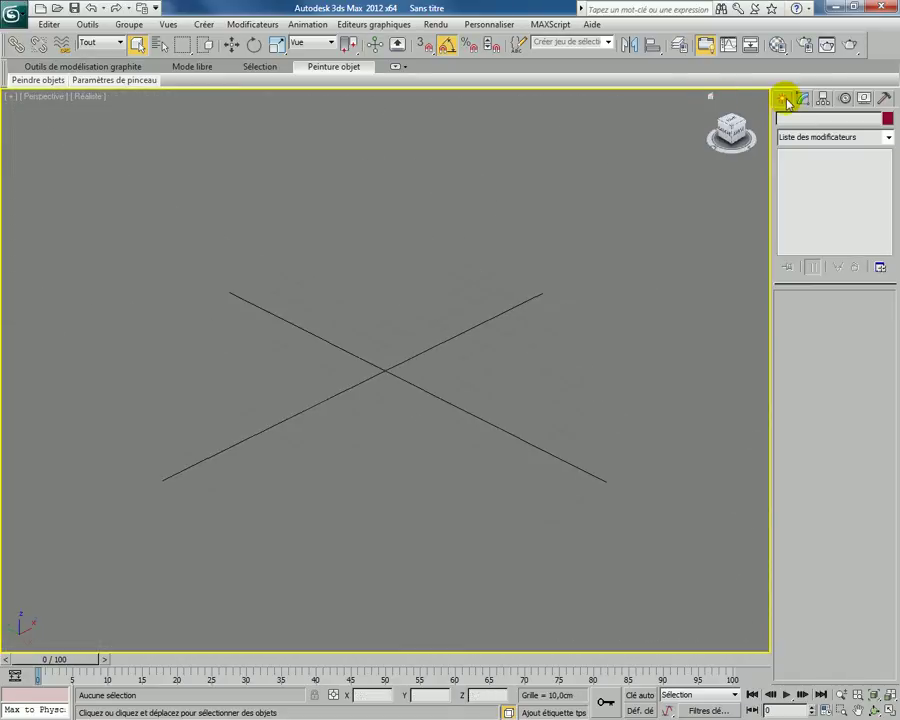
{"action": "key", "text": "f"}
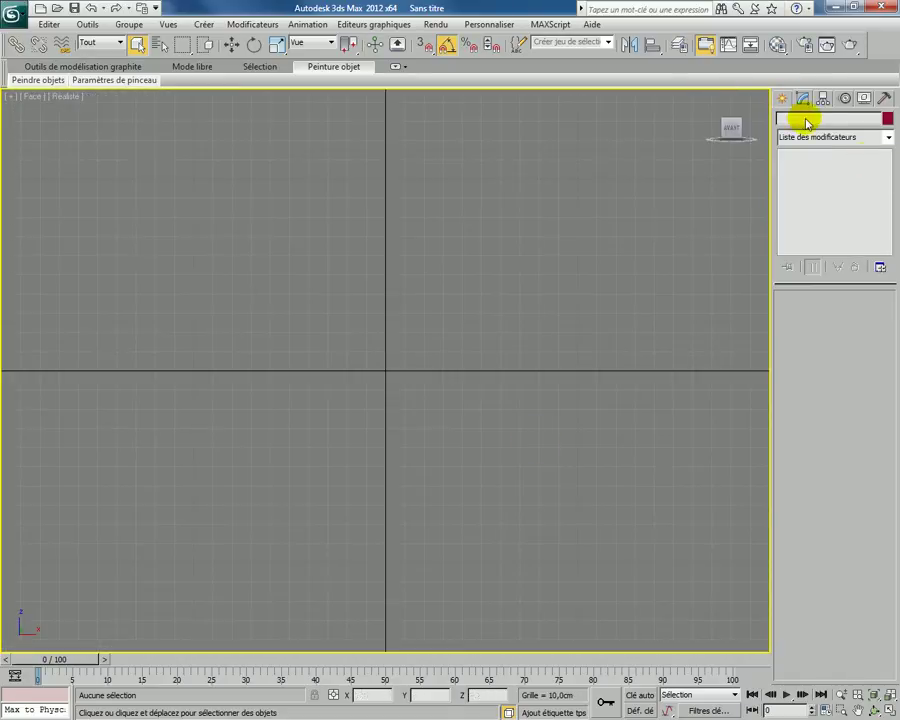
- Pick the Plane tool from Standard Primitives
{"action": "left_click", "coordinate": [783, 98]}
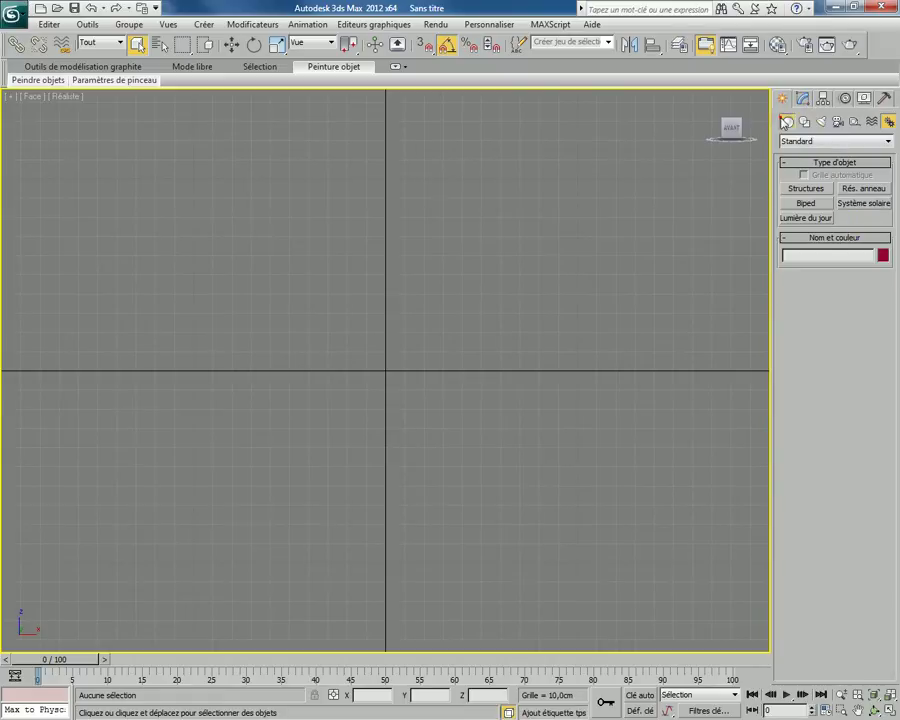
{"action": "left_click", "coordinate": [786, 121]}
{"action": "left_click", "coordinate": [862, 247]}
- Draw a plane filling the Front view and set its width segments to 19
{"action": "mouse_move", "coordinate": [36, 135]}
{"action": "left_mouse_down"}
{"action": "mouse_move", "coordinate": [752, 628]}
{"action": "mouse_move", "coordinate": [729, 601]}
{"action": "left_mouse_up"}
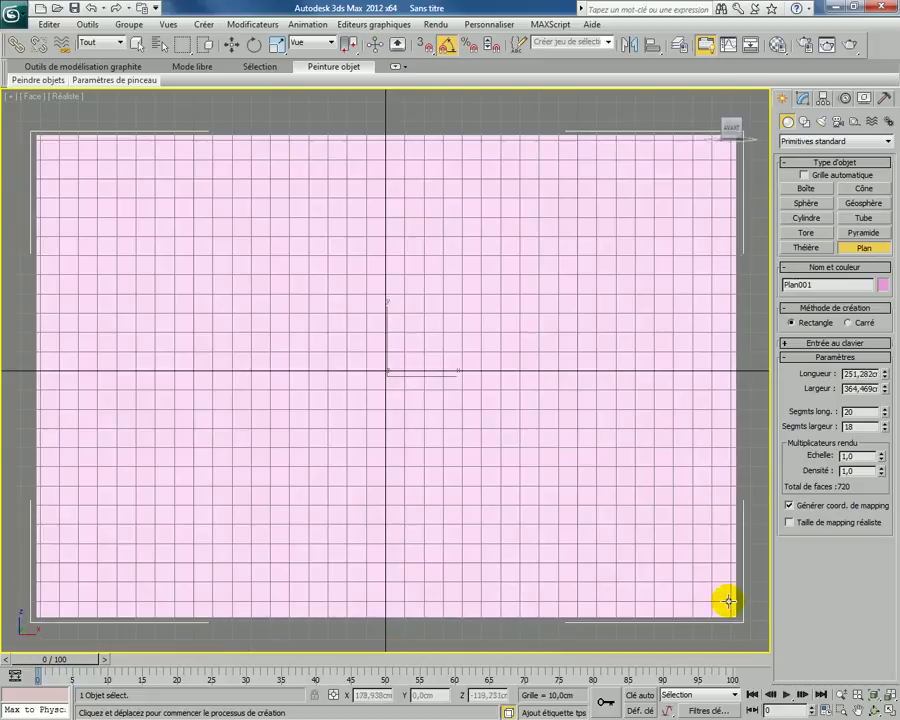
{"action": "right_click", "coordinate": [511, 370]}
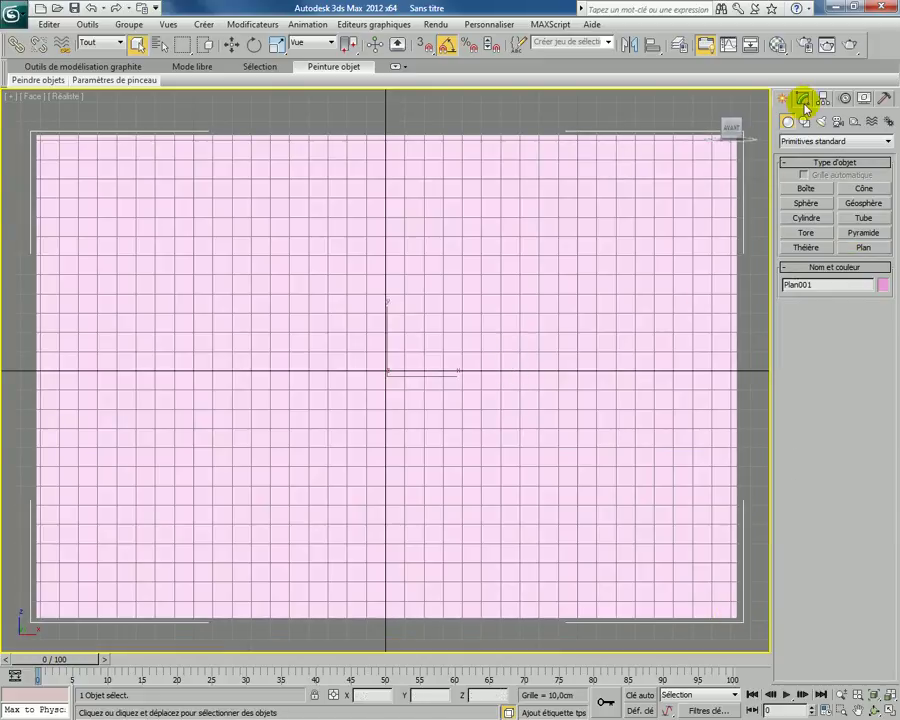
{"action": "left_click", "coordinate": [802, 98]}
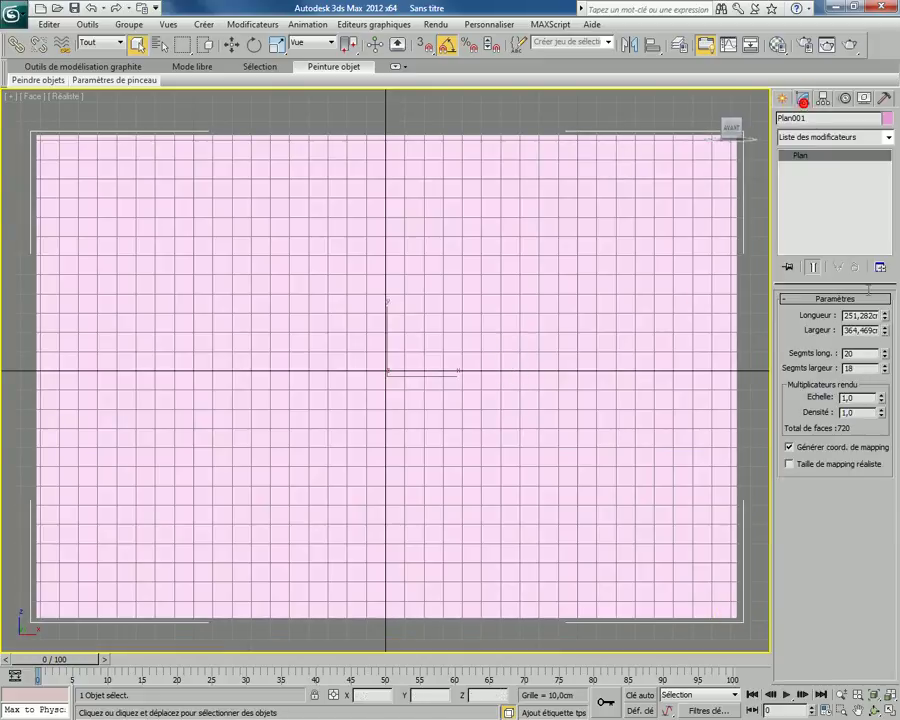
{"action": "left_click", "coordinate": [884, 370]}
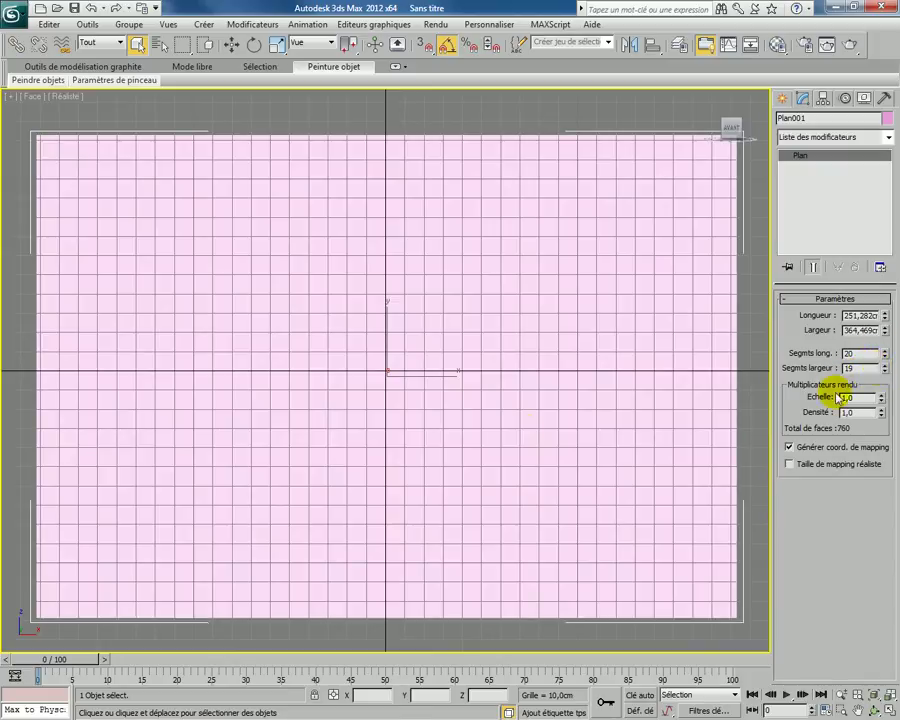
- Hide the grid, display the plane in wireframe, and view it edge-on in Perspective
{"action": "key", "text": "g"}
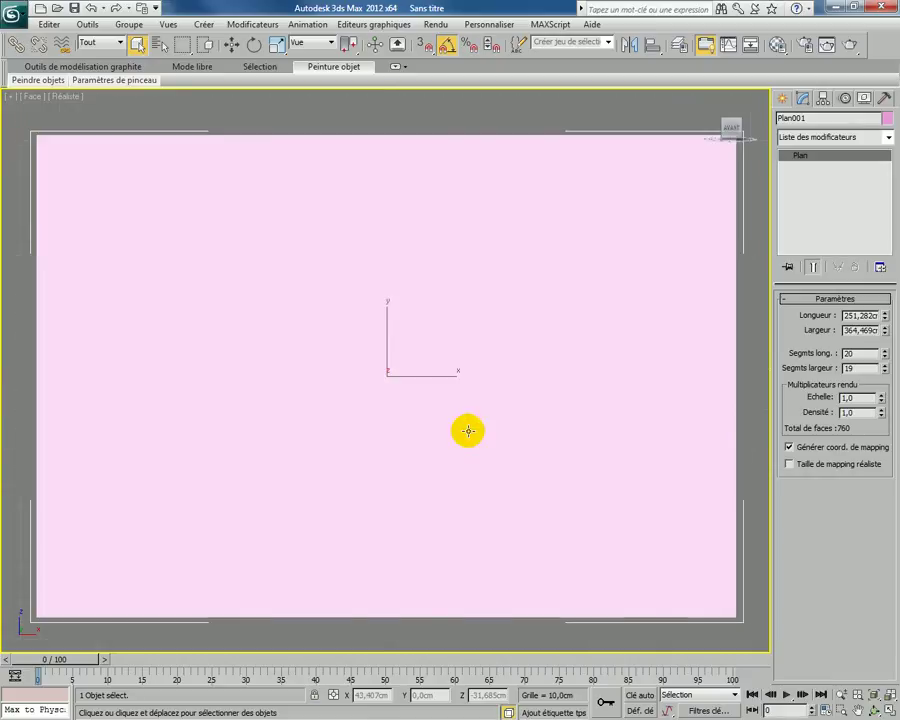
{"action": "key", "text": "F4"}
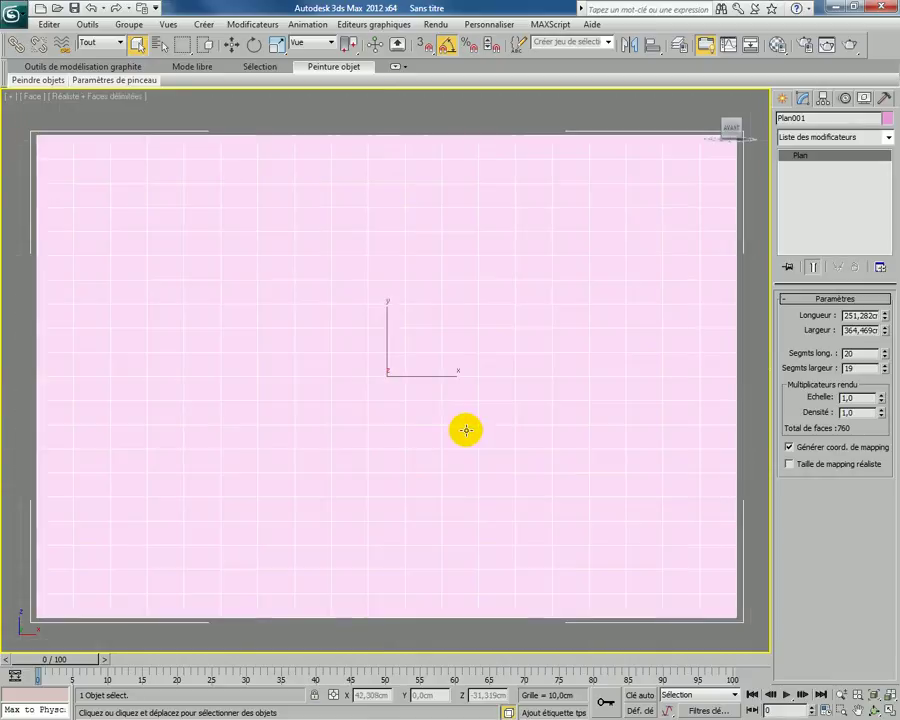
{"action": "key", "text": "F3"}
{"action": "left_click", "coordinate": [466, 430]}
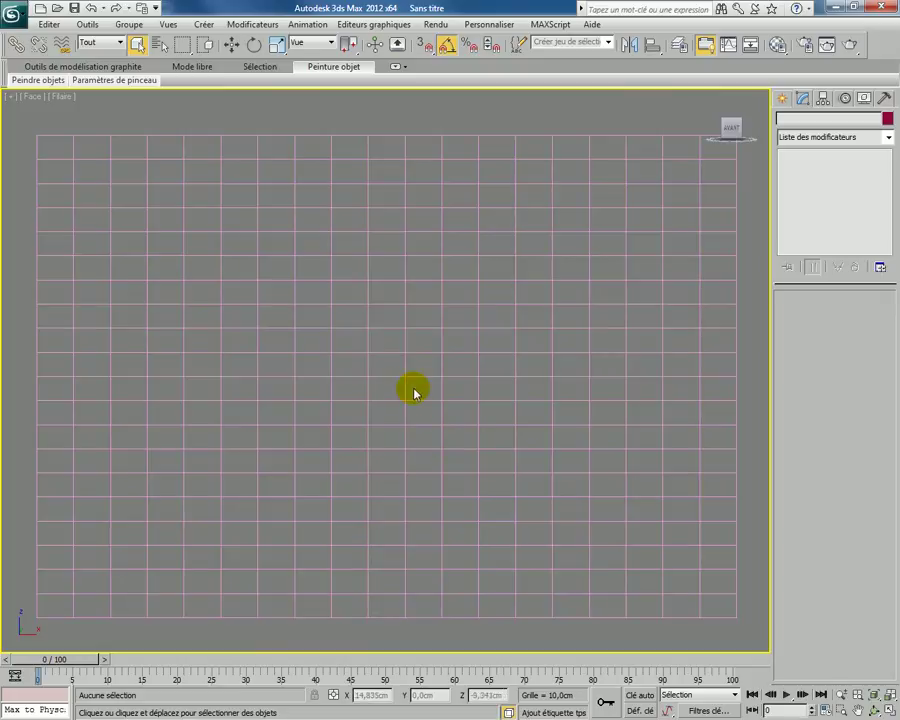
{"action": "left_click", "coordinate": [413, 376]}
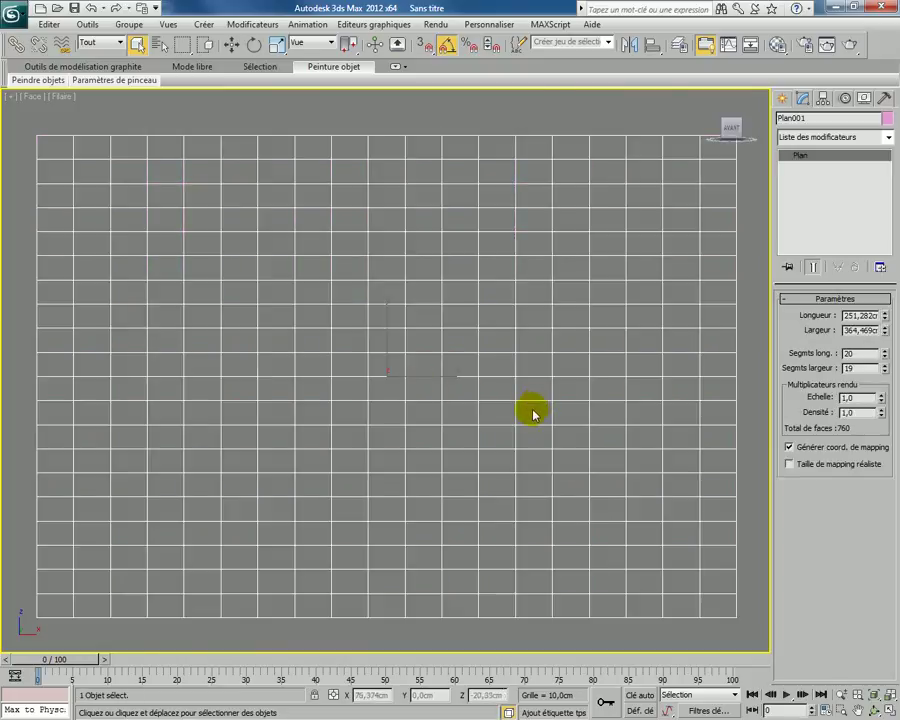
{"action": "key", "text": "p"}
{"action": "key", "text": "z"}
{"action": "mouse_move", "coordinate": [527, 414]}
{"action": "middle_mouse_down", "text": "alt"}
{"action": "mouse_move", "coordinate": [472, 408]}
{"action": "mouse_move", "coordinate": [428, 426]}
{"action": "mouse_move", "coordinate": [399, 415]}
{"action": "mouse_move", "coordinate": [406, 410]}
{"action": "middle_mouse_up", "text": "alt"}
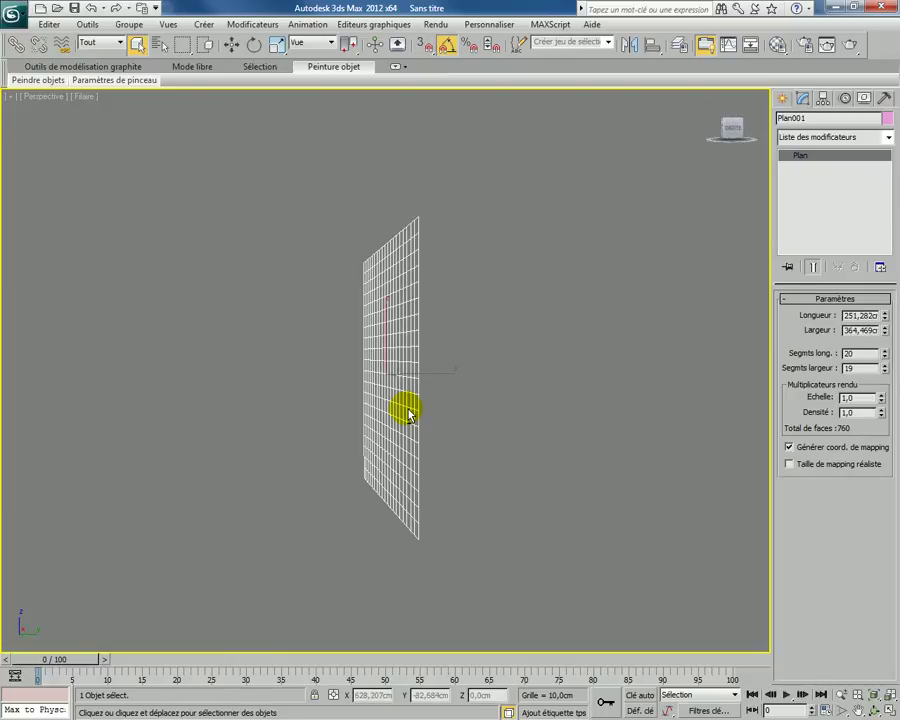
- Create a small cylinder with AutoGrid on at the plane's top edge
{"action": "left_click", "coordinate": [782, 101]}
{"action": "left_click", "coordinate": [812, 219]}
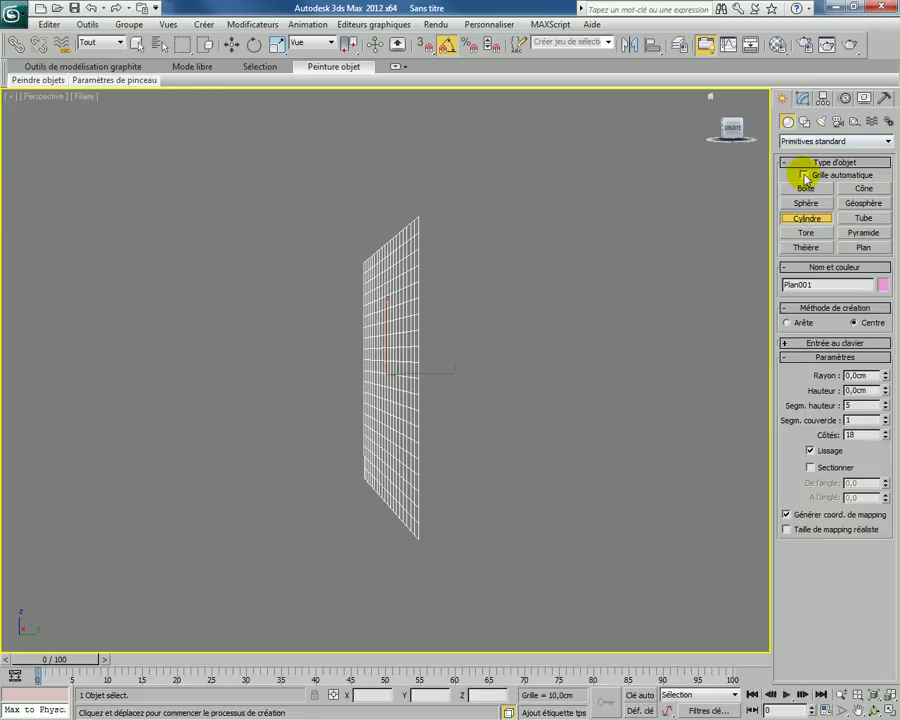
{"action": "left_click", "coordinate": [805, 175]}
{"action": "left_click_drag", "start_coordinate": [418, 216], "coordinate": [420, 218]}
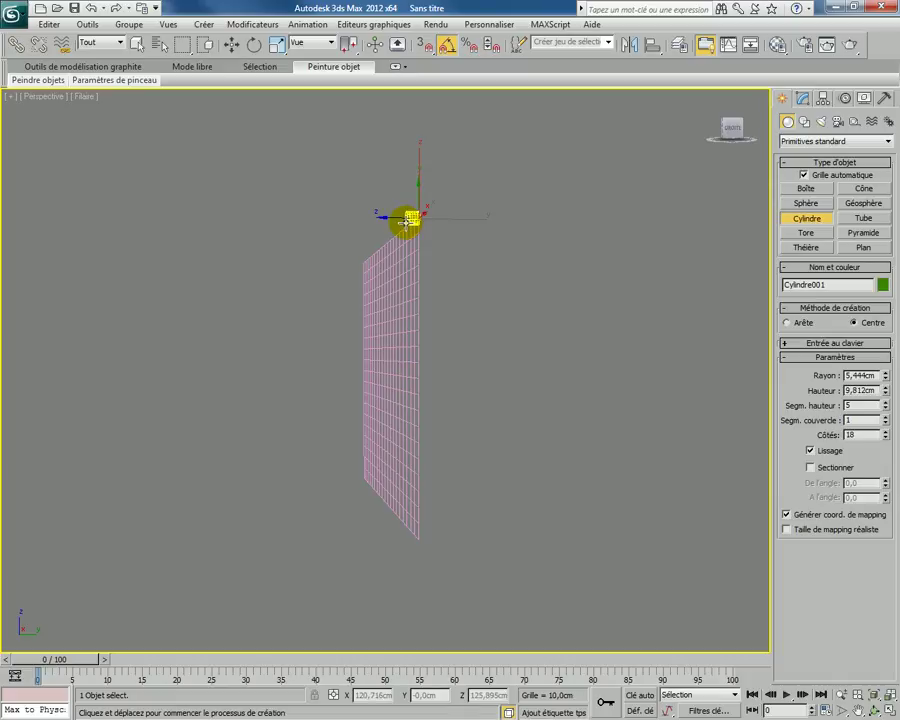
{"action": "right_click", "coordinate": [407, 221]}
{"action": "scroll", "coordinate": [407, 221], "scroll_direction": "up", "scroll_amount": 5}
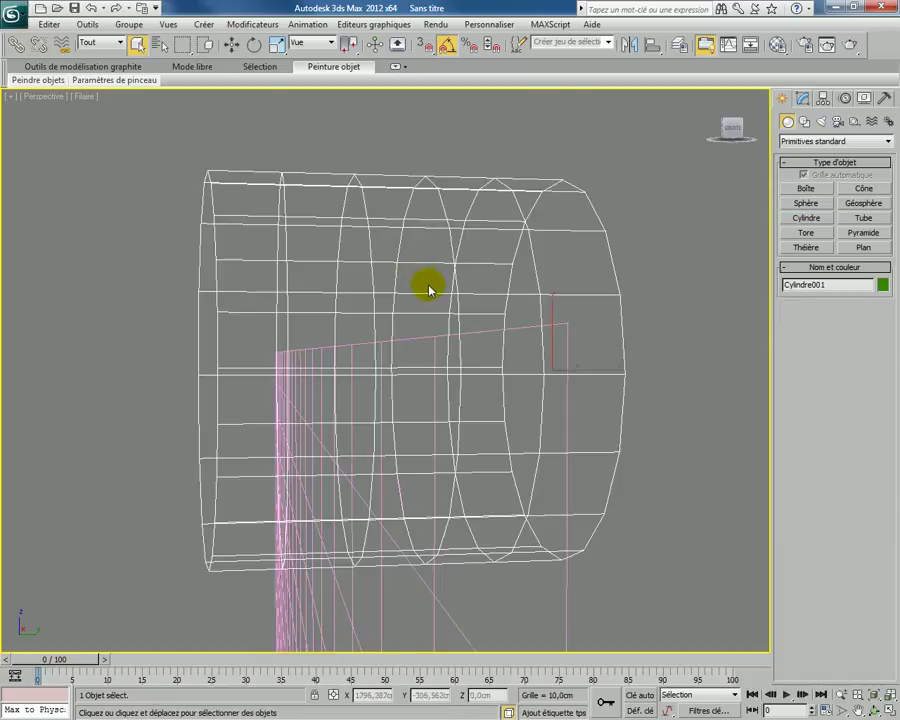
{"action": "scroll", "coordinate": [428, 285], "scroll_direction": "down", "scroll_amount": 2}
{"action": "mouse_move", "coordinate": [424, 369]}
{"action": "middle_mouse_down", "text": "alt"}
{"action": "mouse_move", "coordinate": [400, 378]}
{"action": "mouse_move", "coordinate": [402, 360]}
{"action": "middle_mouse_up", "text": "alt"}
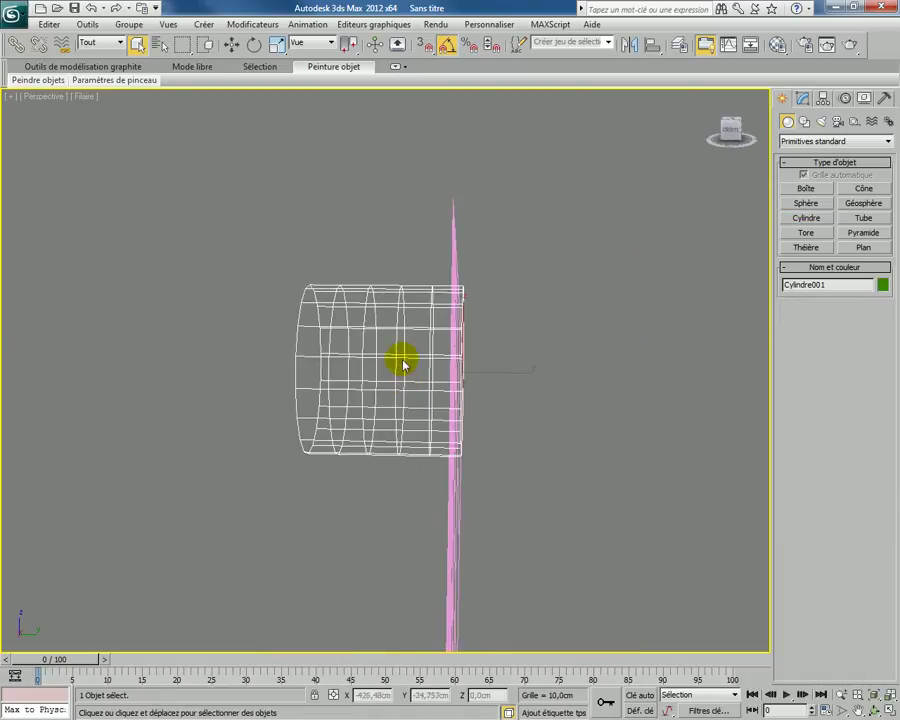
- Rotate the cylinder upright and return to the Front view with the Move tool
{"action": "left_click", "coordinate": [258, 44]}
{"action": "mouse_move", "coordinate": [419, 341]}
{"action": "left_mouse_down"}
{"action": "mouse_move", "coordinate": [413, 424]}
{"action": "mouse_move", "coordinate": [387, 397]}
{"action": "mouse_move", "coordinate": [545, 386]}
{"action": "left_mouse_up"}
{"action": "right_click", "coordinate": [545, 386]}
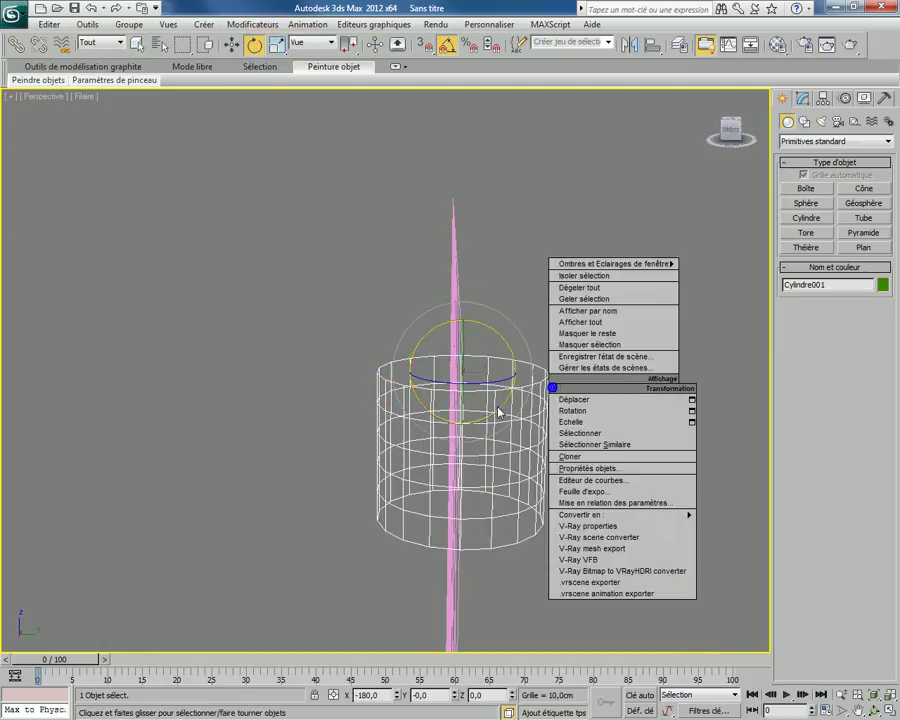
{"action": "key", "text": "w"}
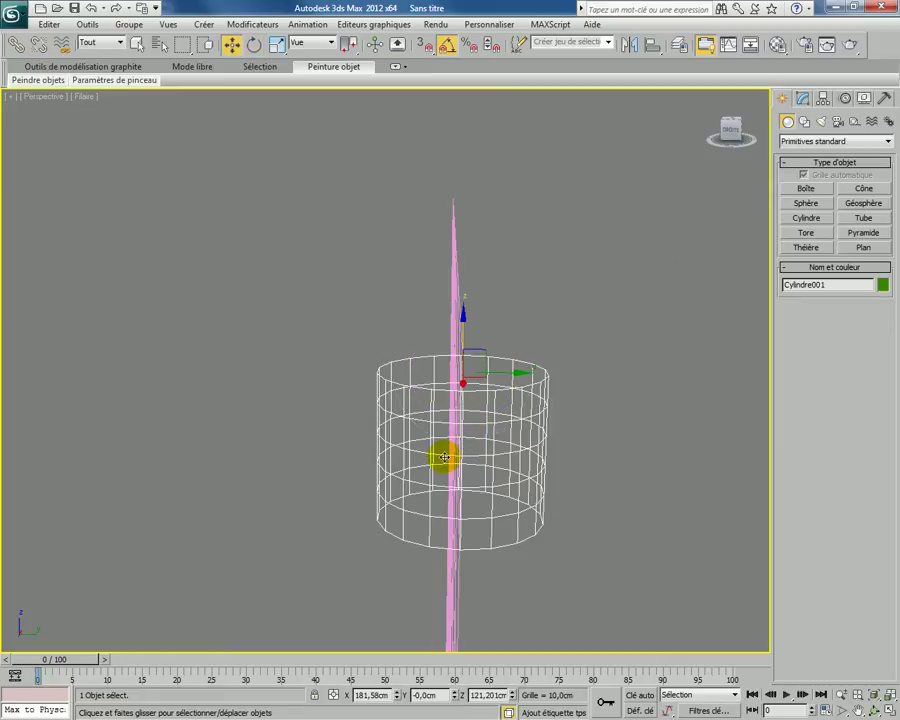
{"action": "key", "text": "f"}
{"action": "scroll", "coordinate": [446, 446], "scroll_direction": "up", "scroll_amount": 2}
{"action": "mouse_move", "coordinate": [514, 430]}
{"action": "middle_mouse_down"}
{"action": "mouse_move", "coordinate": [320, 368]}
{"action": "mouse_move", "coordinate": [388, 396]}
{"action": "mouse_move", "coordinate": [384, 422]}
{"action": "middle_mouse_up"}
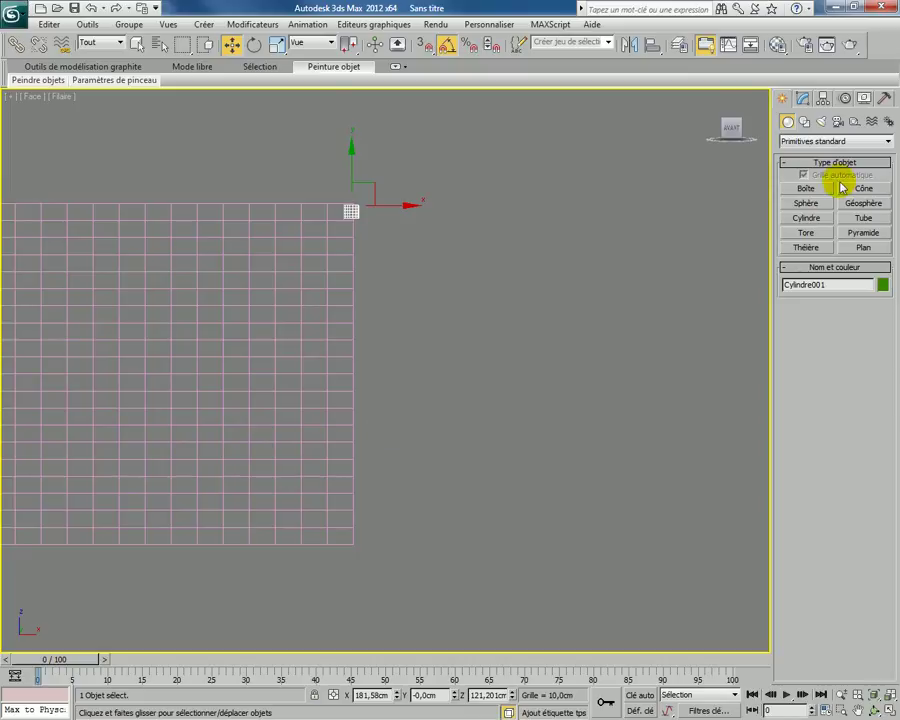
- Make the cylinder tall like a flagpole and place it against the plane's edge
{"action": "left_click", "coordinate": [803, 100]}
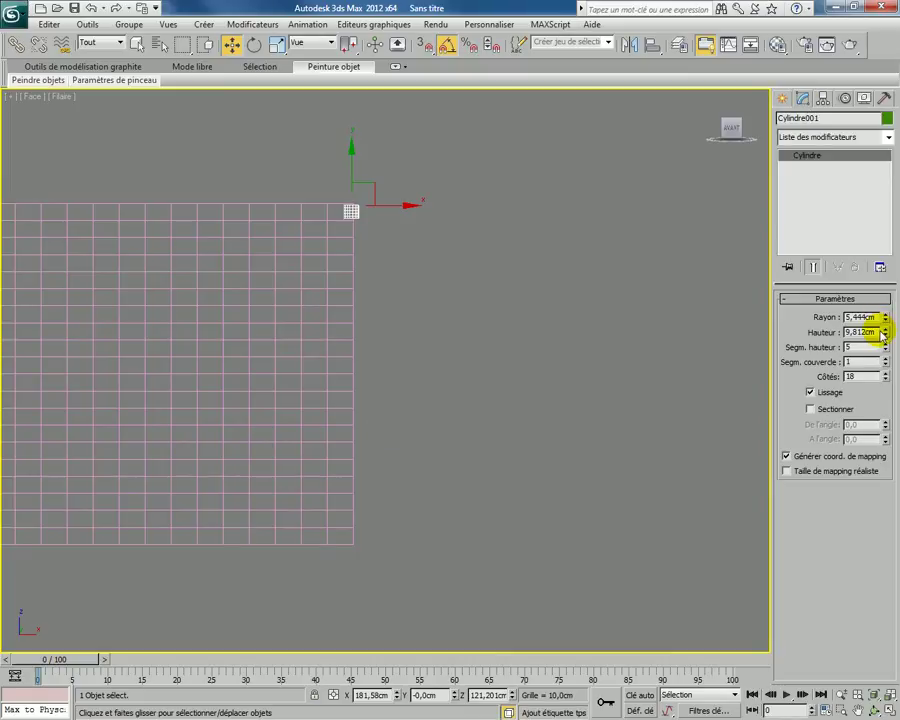
{"action": "mouse_move", "coordinate": [886, 333]}
{"action": "left_mouse_down"}
{"action": "mouse_move", "coordinate": [890, 238]}
{"action": "mouse_move", "coordinate": [891, 590]}
{"action": "mouse_move", "coordinate": [886, 267]}
{"action": "left_mouse_up"}
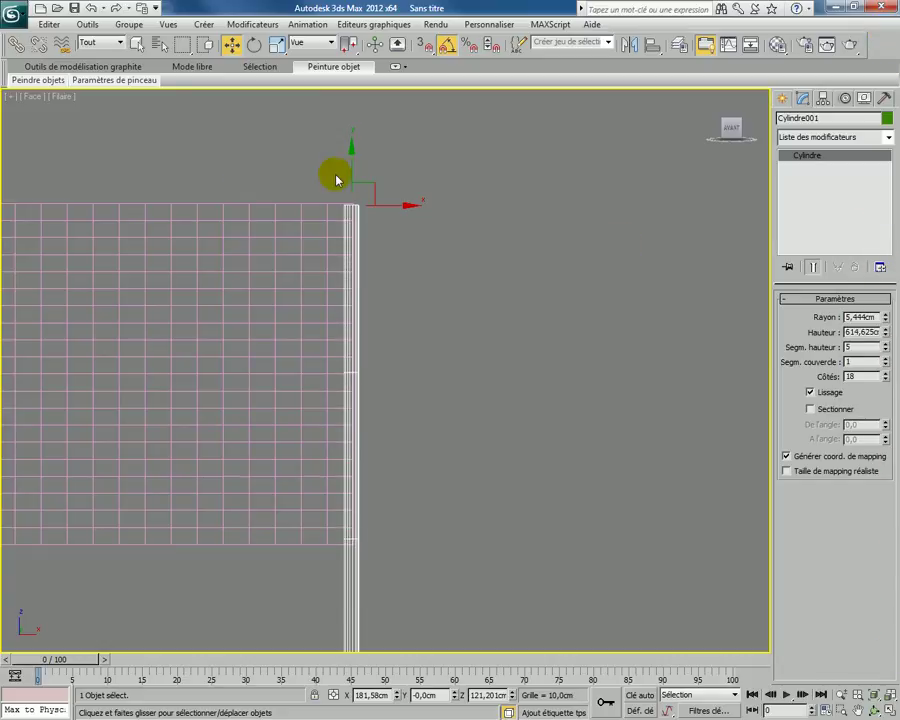
{"action": "left_click_drag", "start_coordinate": [351, 156], "coordinate": [351, 147]}
{"action": "left_click_drag", "start_coordinate": [388, 199], "coordinate": [391, 201]}
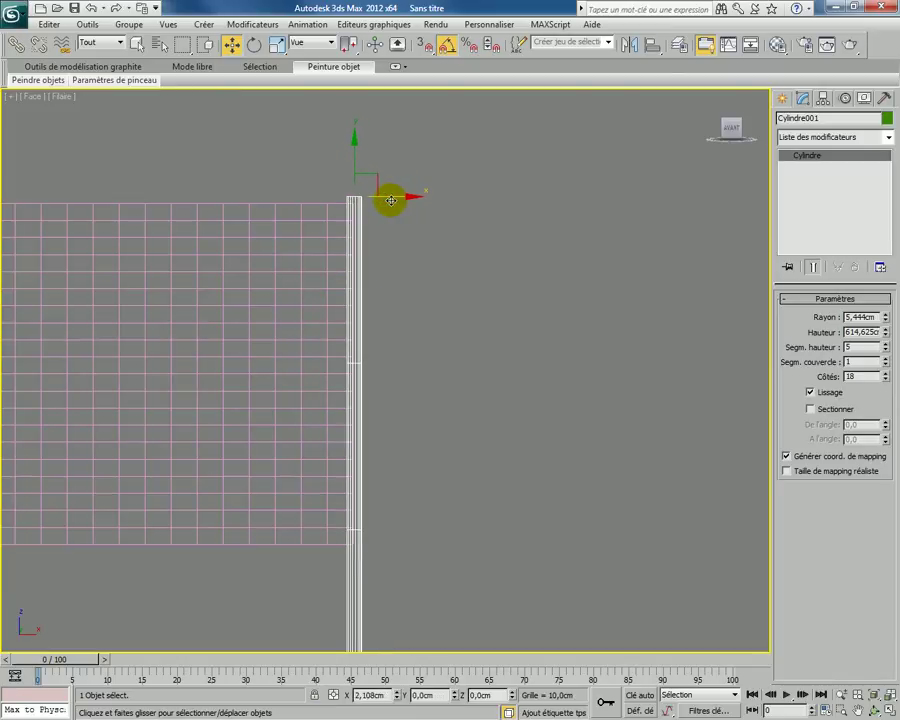
- Deselect the pole and frame the view around the flag and pole
{"action": "left_click", "coordinate": [403, 288]}
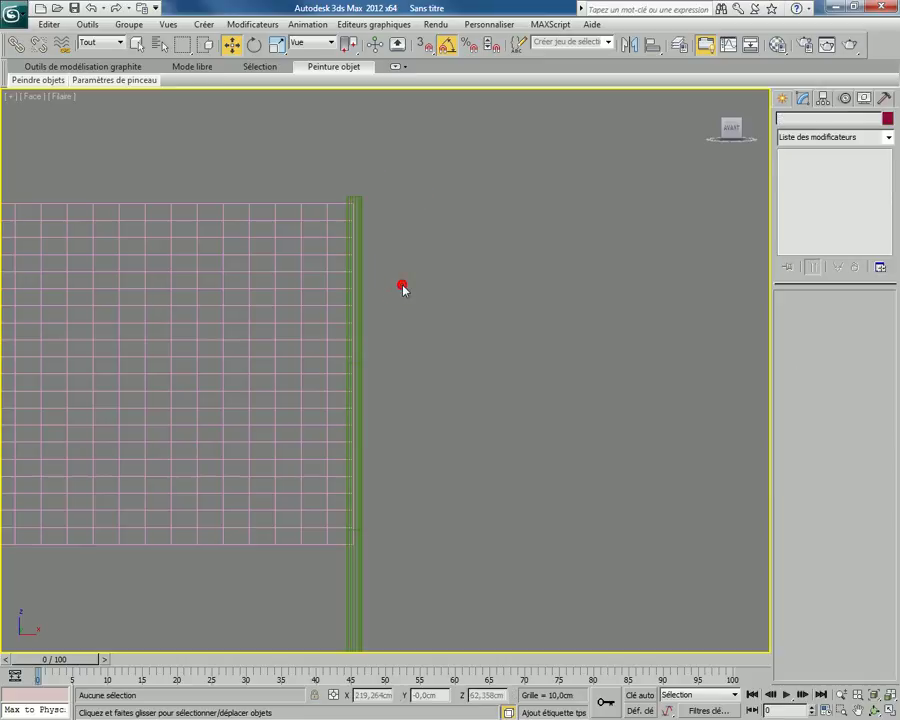
{"action": "middle_click_drag", "start_coordinate": [183, 350], "coordinate": [456, 289]}
{"action": "scroll", "coordinate": [456, 289], "scroll_direction": "down", "scroll_amount": 2}
{"action": "mouse_move", "coordinate": [367, 326]}
{"action": "middle_mouse_down"}
{"action": "mouse_move", "coordinate": [356, 254]}
{"action": "mouse_move", "coordinate": [320, 233]}
{"action": "middle_mouse_up"}
{"action": "scroll", "coordinate": [320, 233], "scroll_direction": "down", "scroll_amount": 2}
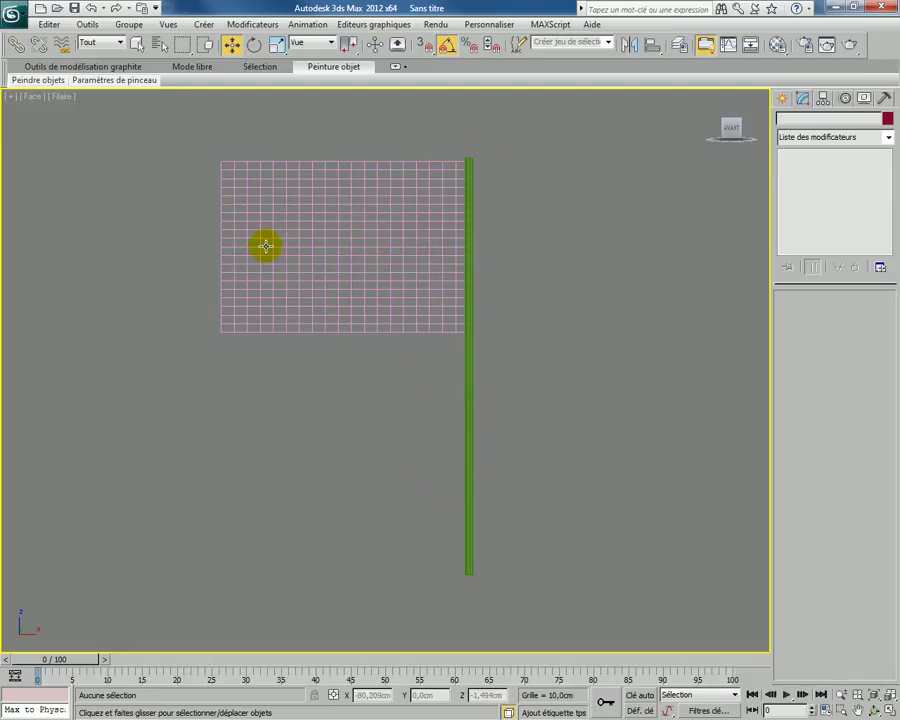
- Add the Tissu cloth modifier to Plan001 and enter its Groupe sub-object level
{"action": "left_click", "coordinate": [240, 189]}
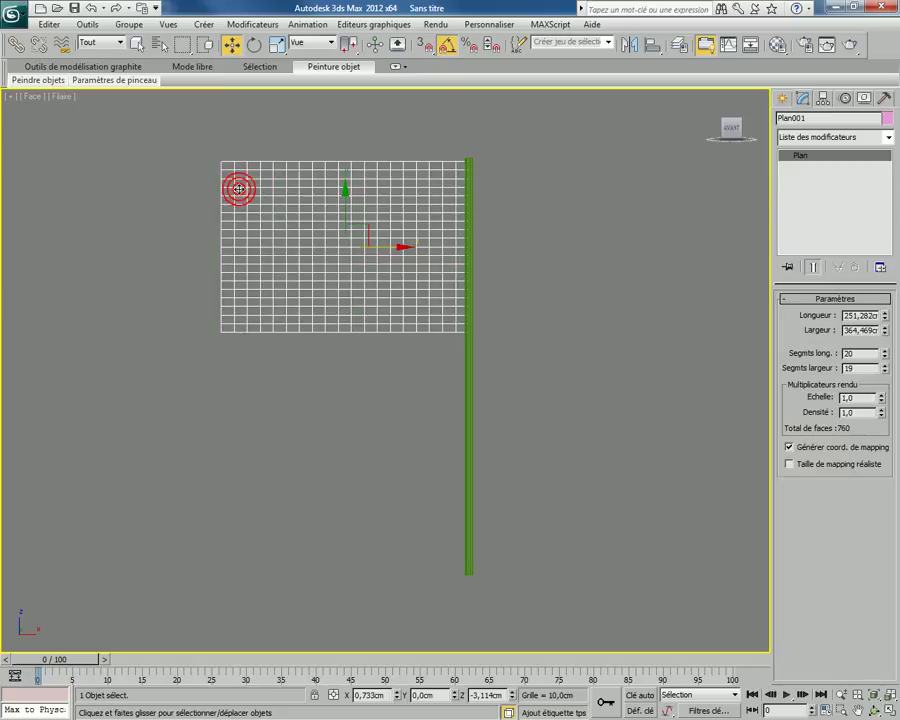
{"action": "left_click", "coordinate": [831, 139]}
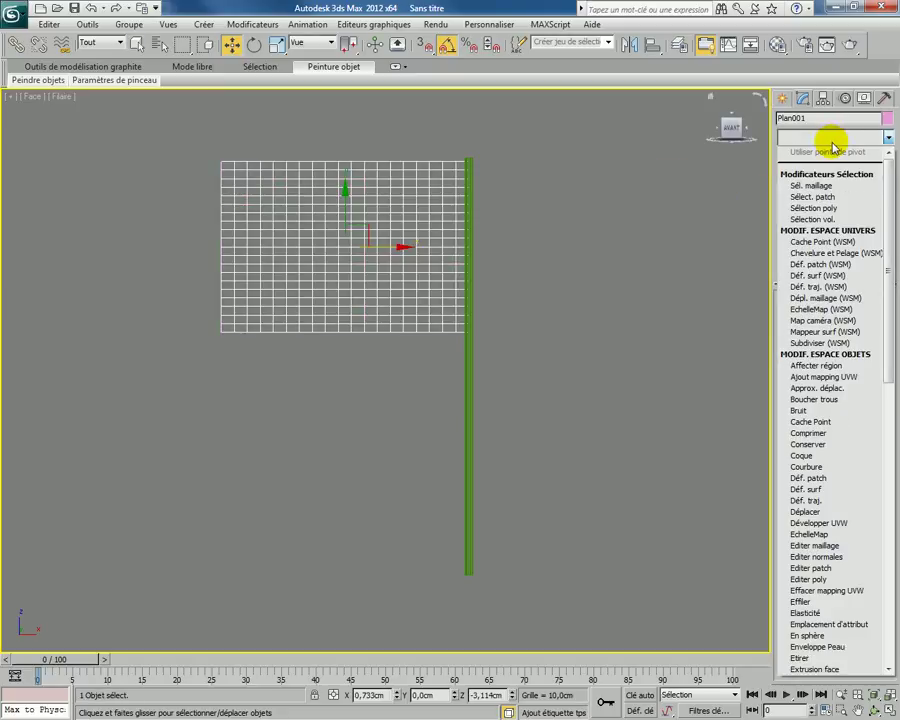
{"action": "type", "text": "ti"}
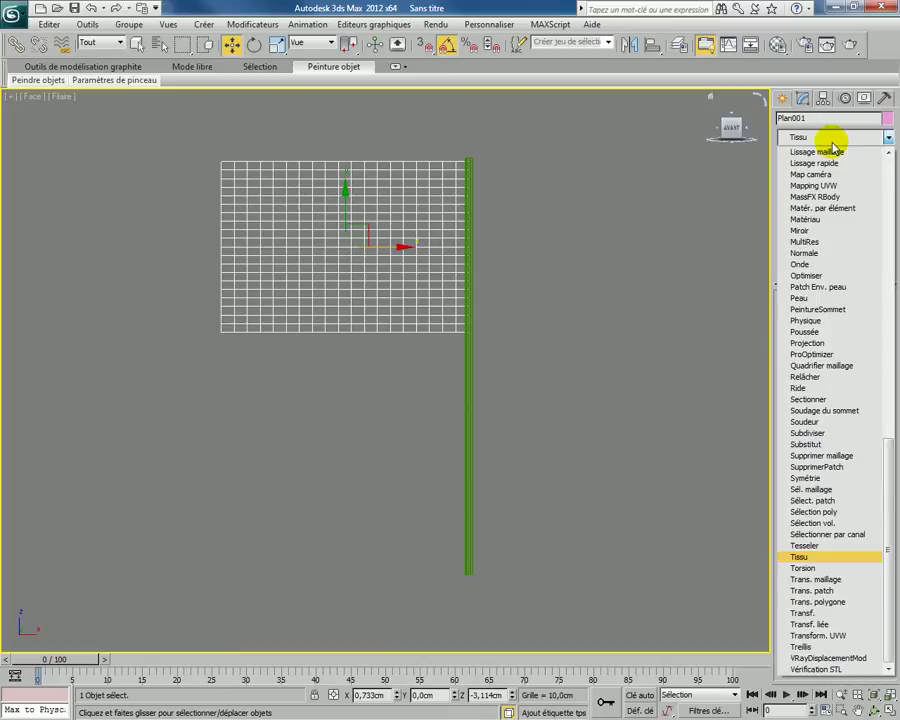
{"action": "left_click", "coordinate": [808, 564]}
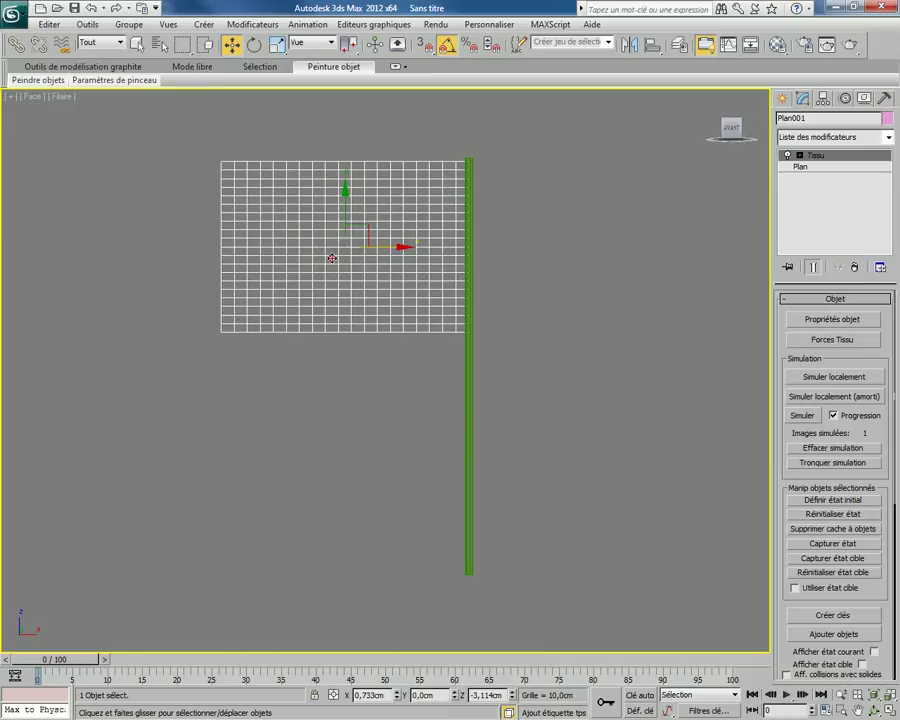
{"action": "left_click", "coordinate": [799, 155]}
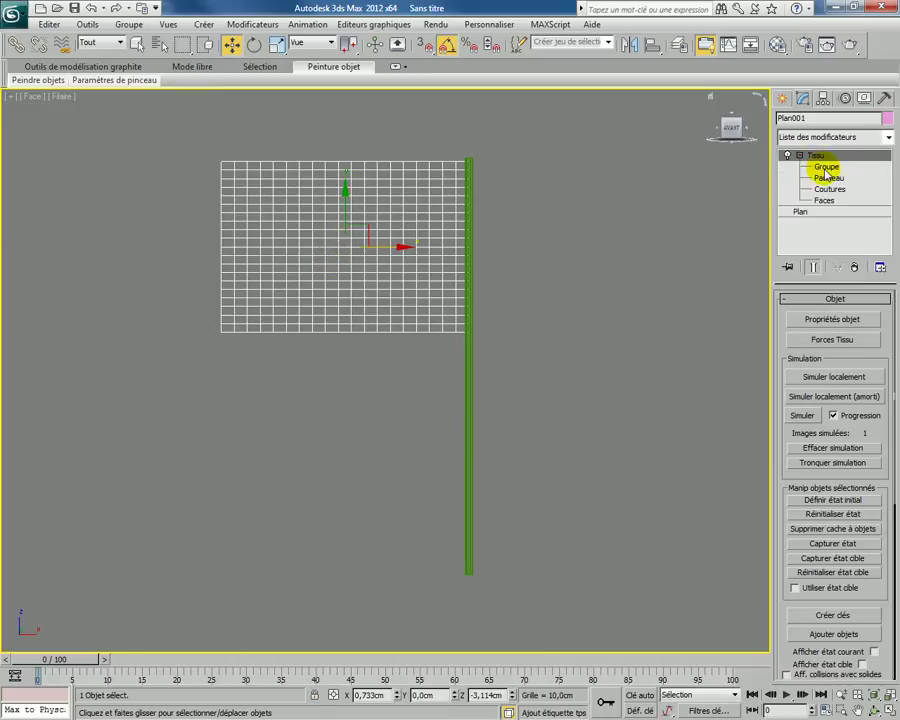
{"action": "left_click", "coordinate": [826, 167]}
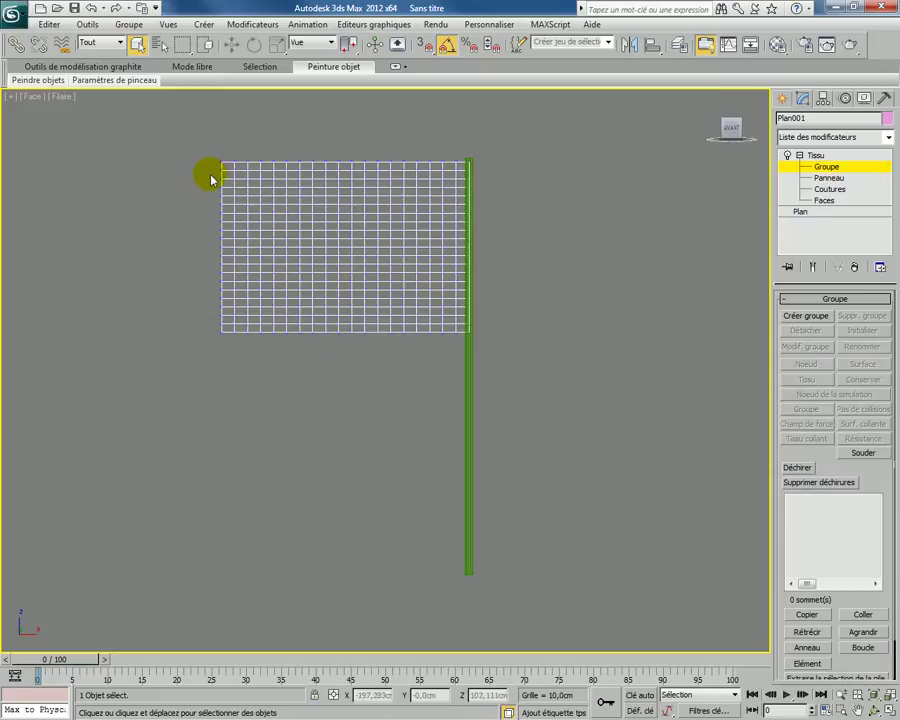
- Zoom to the pole edge and region-select its column of 21 cloth vertices
{"action": "left_click_drag", "start_coordinate": [200, 151], "coordinate": [455, 377]}
{"action": "mouse_move", "coordinate": [203, 143]}
{"action": "left_mouse_down"}
{"action": "mouse_move", "coordinate": [388, 392]}
{"action": "mouse_move", "coordinate": [395, 428]}
{"action": "left_mouse_up"}
{"action": "left_click", "coordinate": [395, 428]}
{"action": "scroll", "coordinate": [482, 326], "scroll_direction": "up", "scroll_amount": 2}
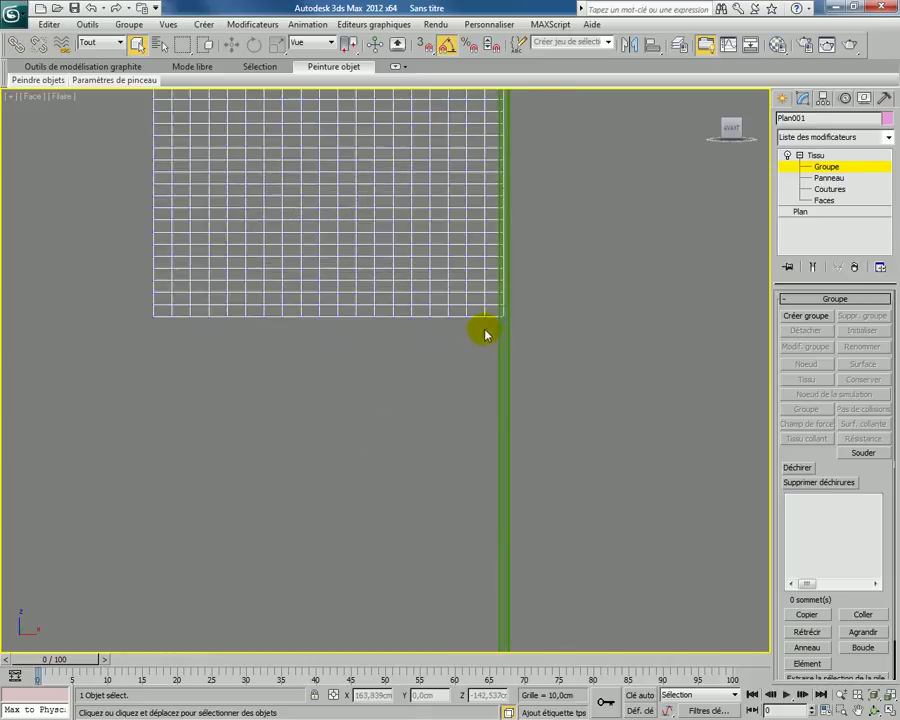
{"action": "middle_click_drag", "start_coordinate": [482, 326], "coordinate": [304, 400]}
{"action": "mouse_move", "coordinate": [376, 291]}
{"action": "middle_mouse_down"}
{"action": "mouse_move", "coordinate": [365, 392]}
{"action": "mouse_move", "coordinate": [400, 297]}
{"action": "middle_mouse_up"}
{"action": "left_click_drag", "start_coordinate": [388, 127], "coordinate": [416, 530]}
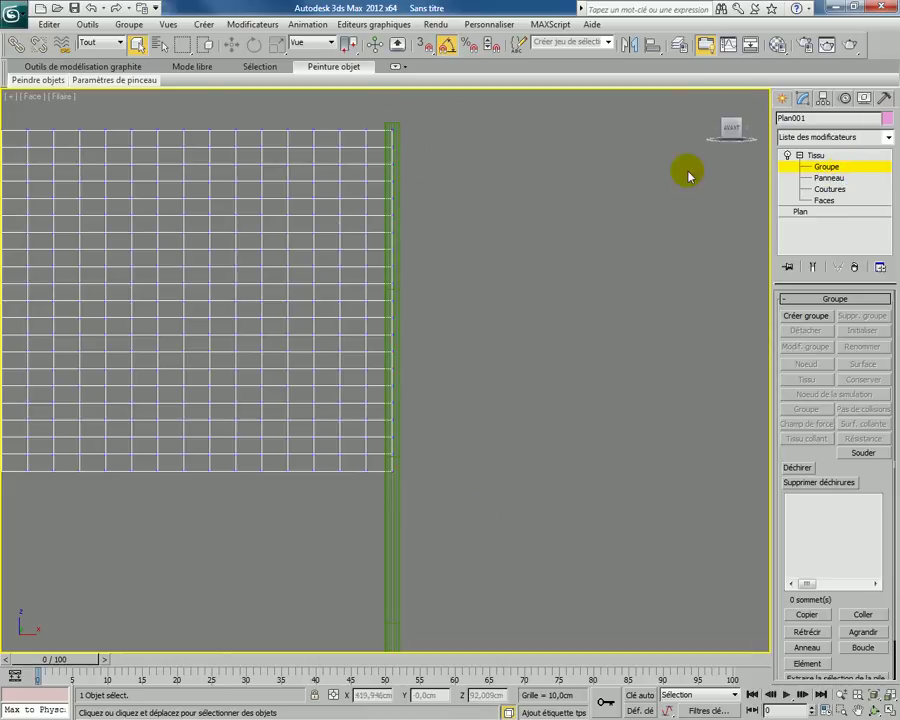
{"action": "left_click_drag", "start_coordinate": [387, 132], "coordinate": [415, 490]}
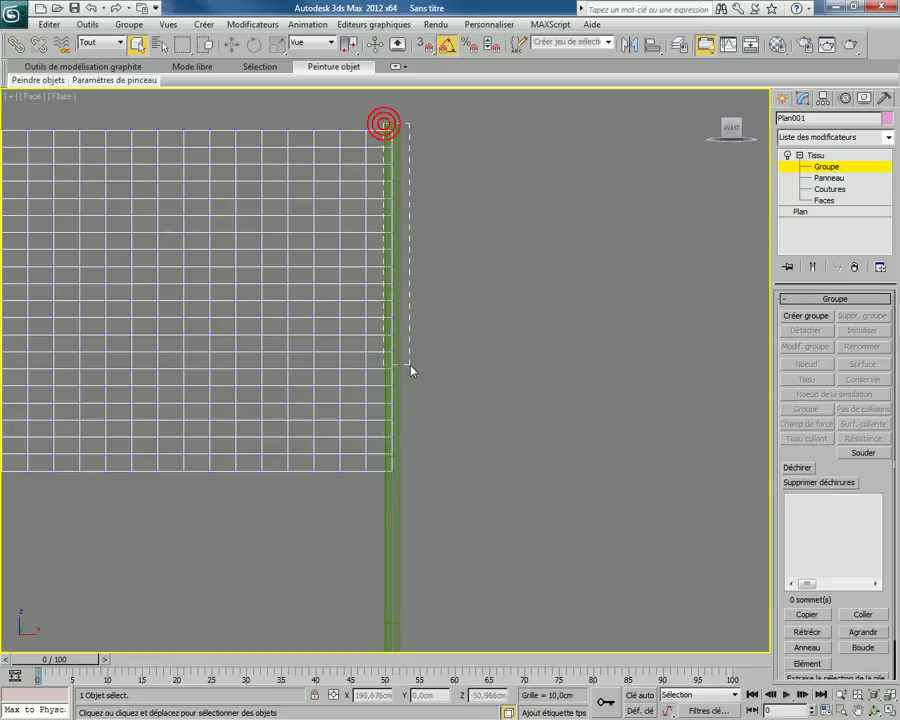
{"action": "left_click_drag", "start_coordinate": [412, 494], "coordinate": [424, 491]}
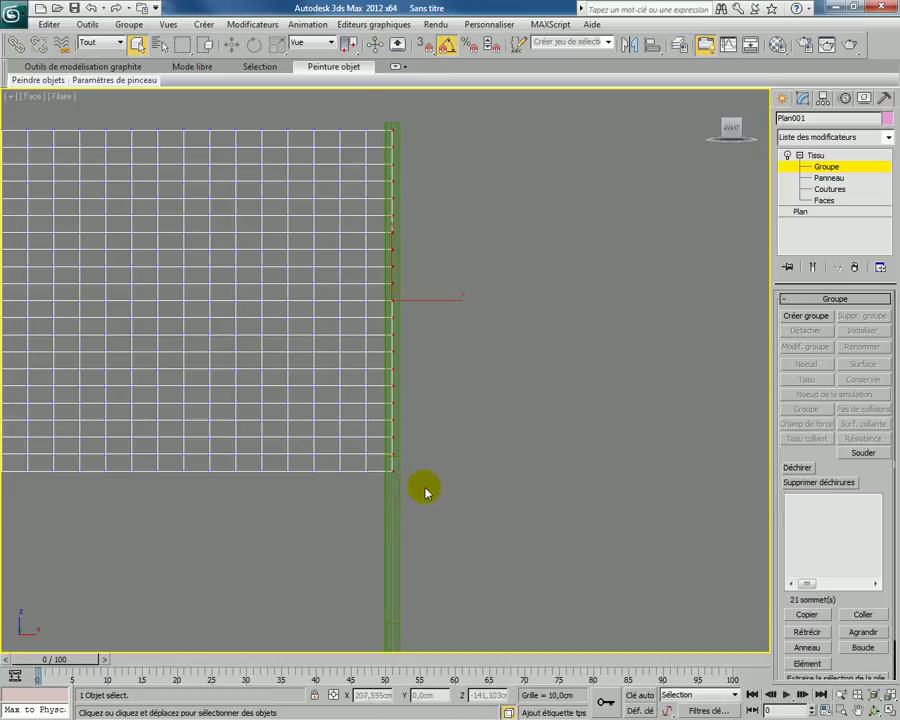
- Create cloth group 'viva maroc' and pin it as a node to Cylindre001
{"action": "left_click", "coordinate": [797, 318]}
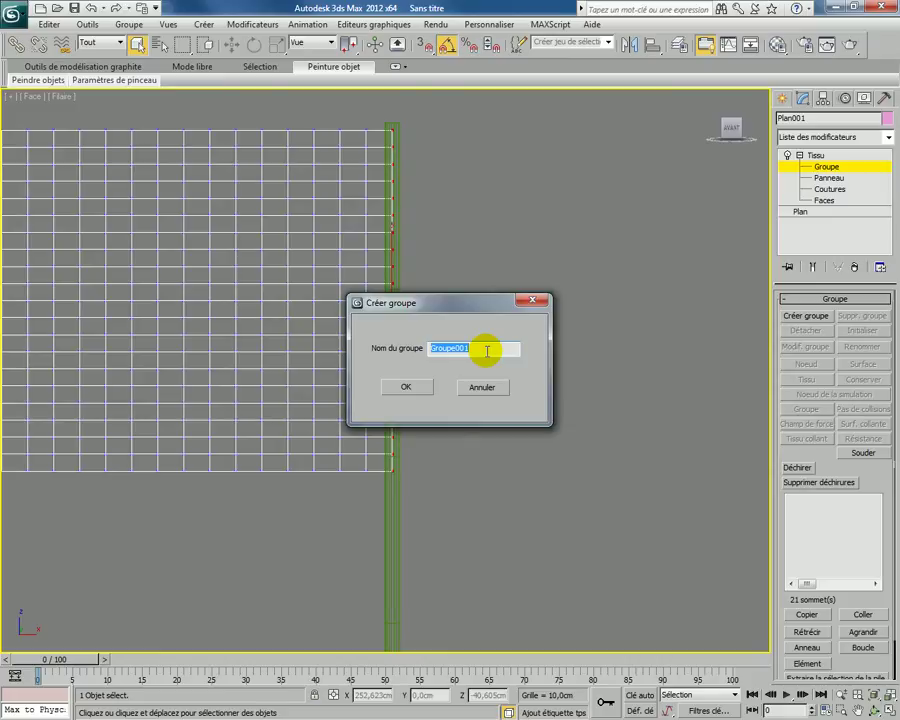
{"action": "type", "text": "viva maro"}
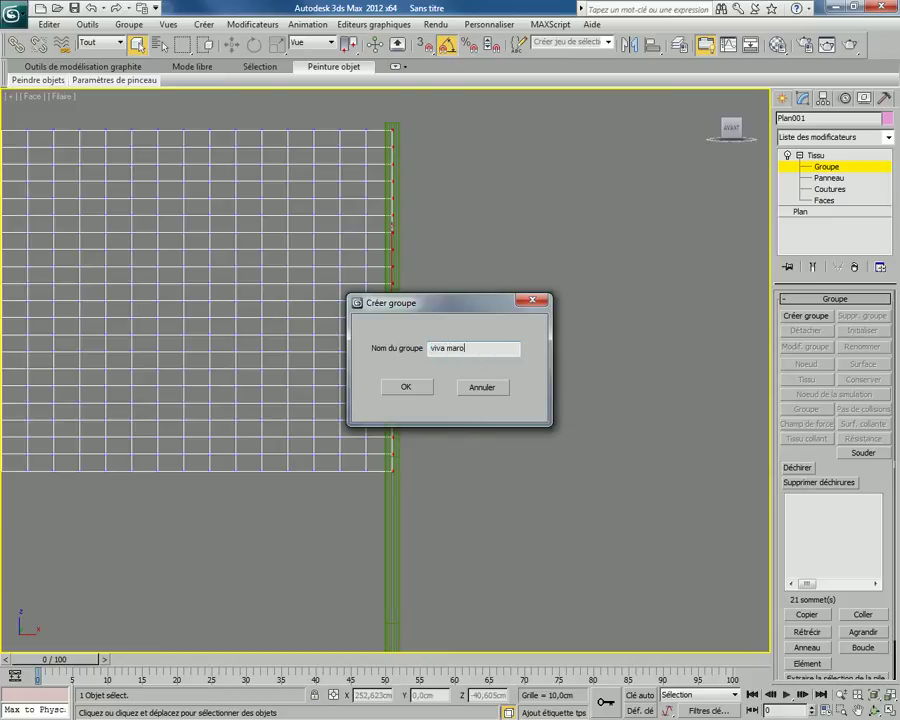
{"action": "type", "text": "c"}
{"action": "key", "text": "Return"}
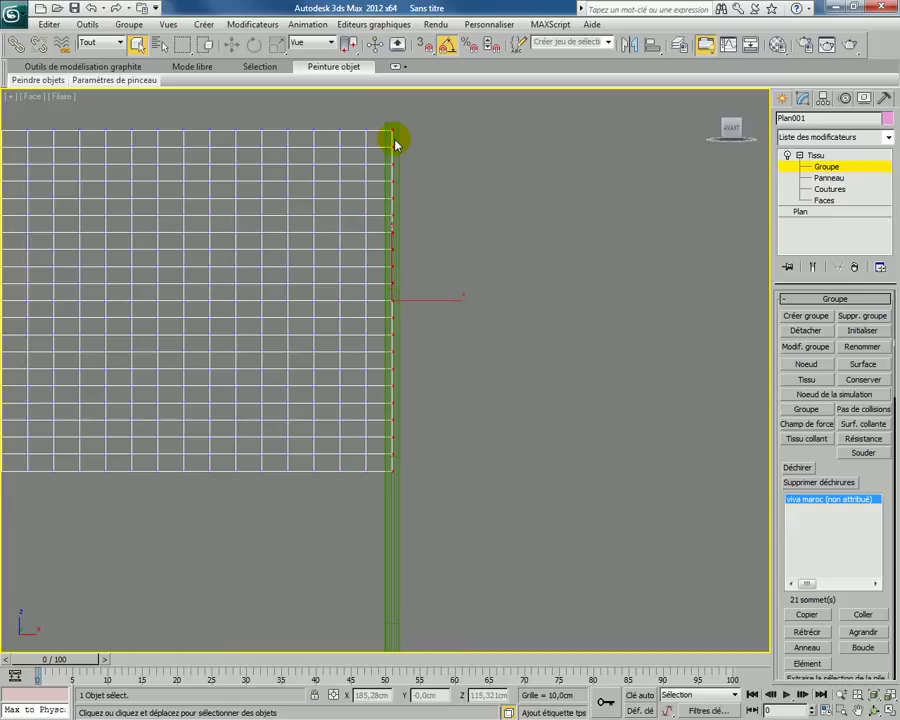
{"action": "left_click", "coordinate": [806, 366]}
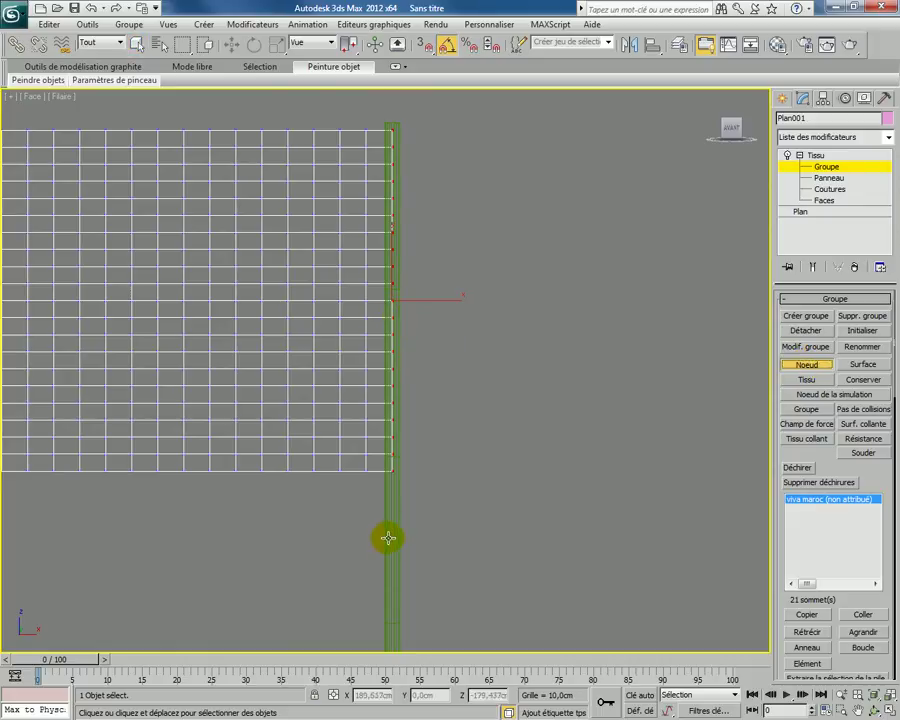
{"action": "left_click", "coordinate": [392, 507]}
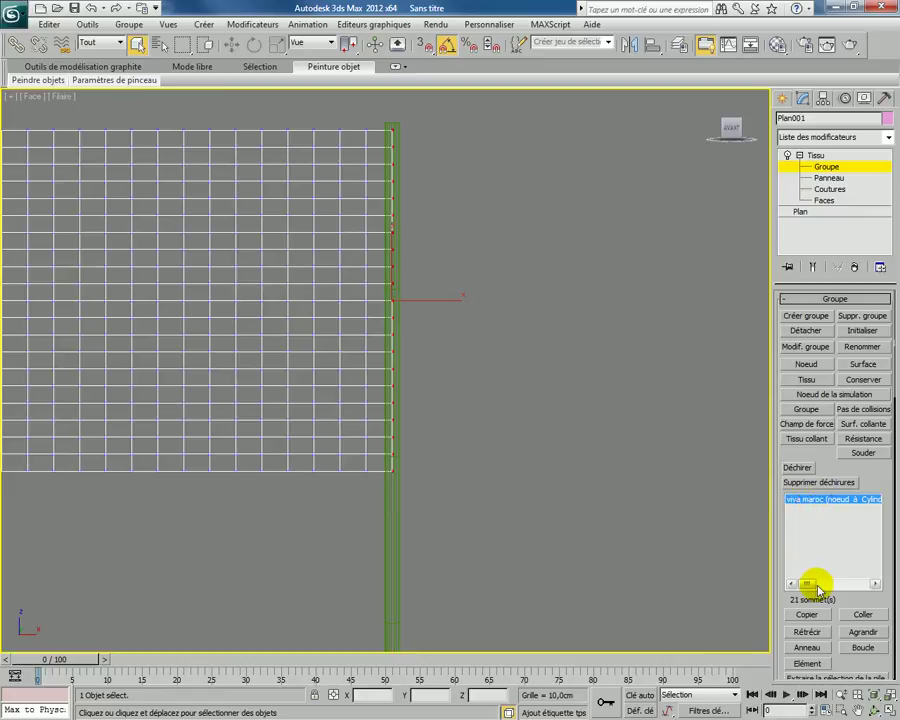
{"action": "mouse_move", "coordinate": [818, 590]}
{"action": "left_mouse_down"}
{"action": "mouse_move", "coordinate": [828, 592]}
{"action": "mouse_move", "coordinate": [806, 588]}
{"action": "left_mouse_up"}
- Clear the edge vertex selection and switch to Réaliste shading with edged faces
{"action": "left_click_drag", "start_coordinate": [380, 401], "coordinate": [461, 402]}
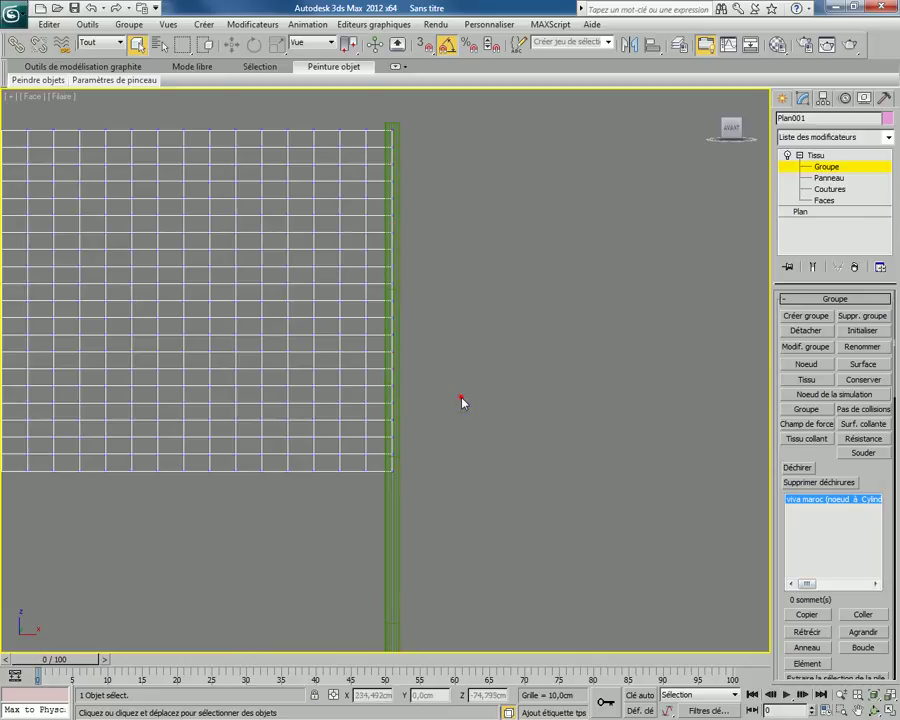
{"action": "scroll", "coordinate": [411, 304], "scroll_direction": "up", "scroll_amount": 2}
{"action": "scroll", "coordinate": [411, 304], "scroll_direction": "down", "scroll_amount": 5}
{"action": "scroll", "coordinate": [440, 290], "scroll_direction": "up", "scroll_amount": 2}
{"action": "scroll", "coordinate": [530, 258], "scroll_direction": "down", "scroll_amount": 1}
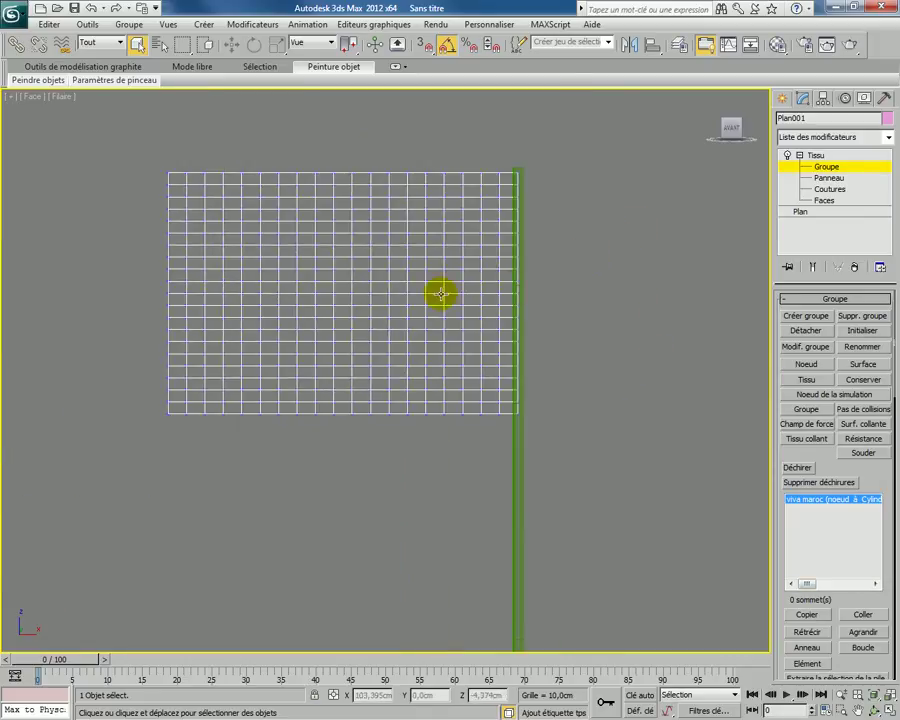
{"action": "left_click_drag", "start_coordinate": [141, 160], "coordinate": [465, 480]}
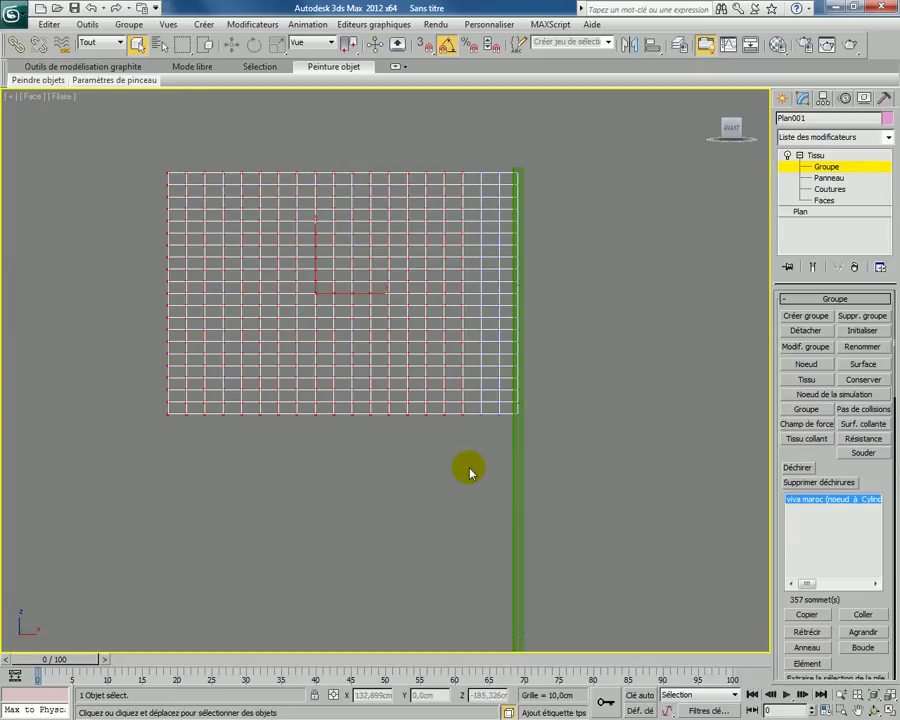
{"action": "key", "text": "F3"}
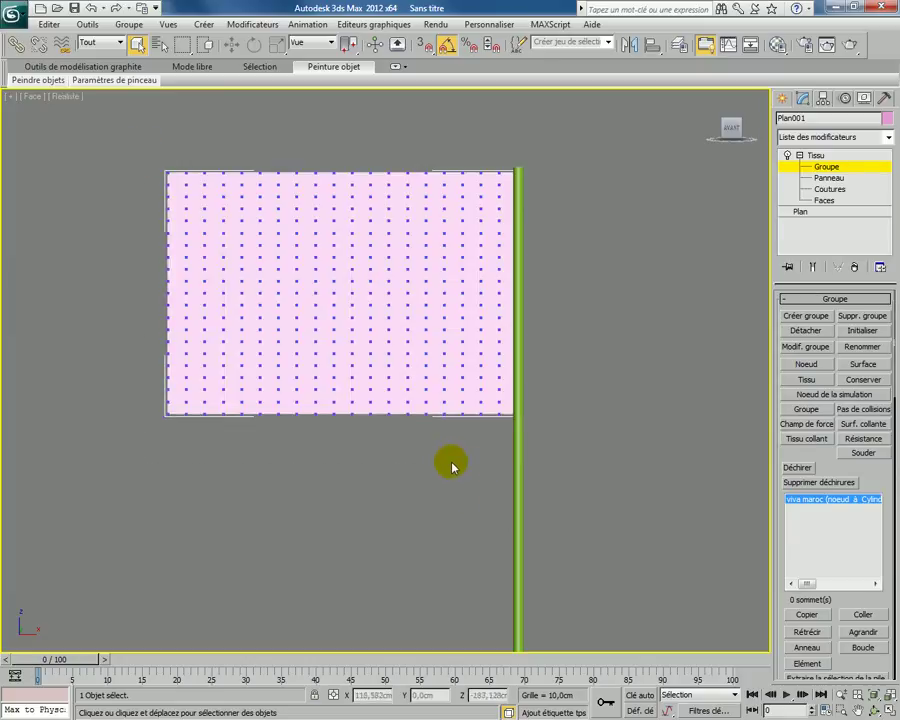
{"action": "key", "text": "F4"}
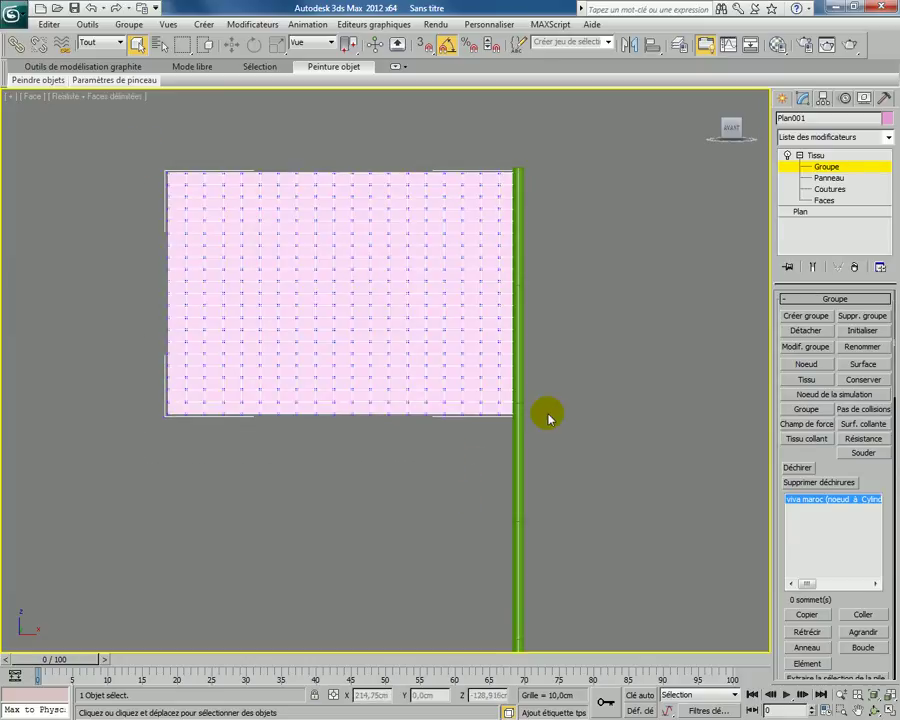
- Return to the Tissu modifier's top level and orbit the Perspective view toward the flag
{"action": "left_click", "coordinate": [816, 155]}
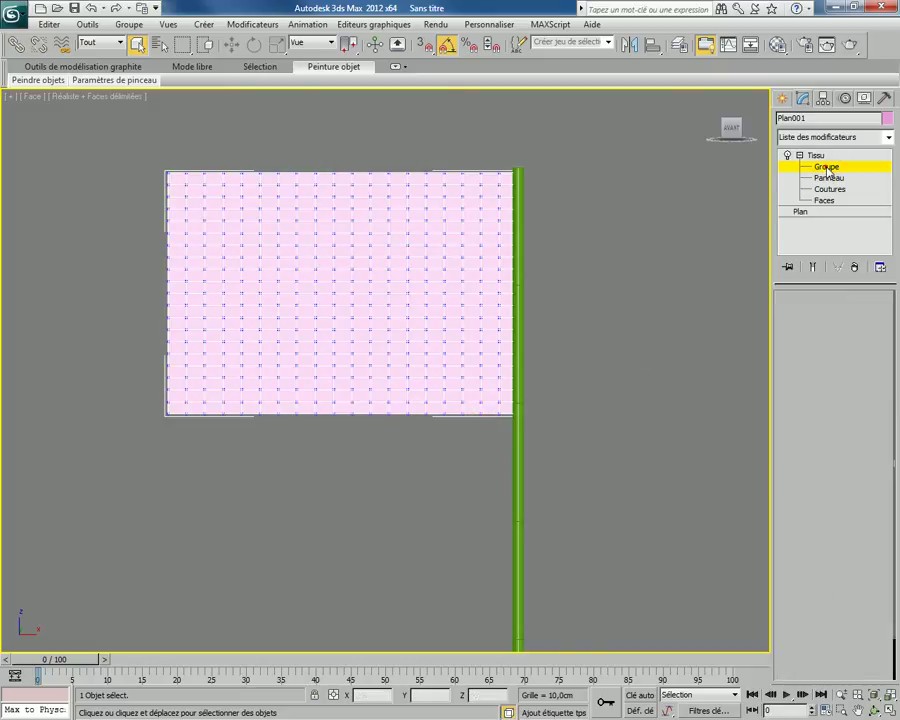
{"action": "left_click", "coordinate": [799, 155]}
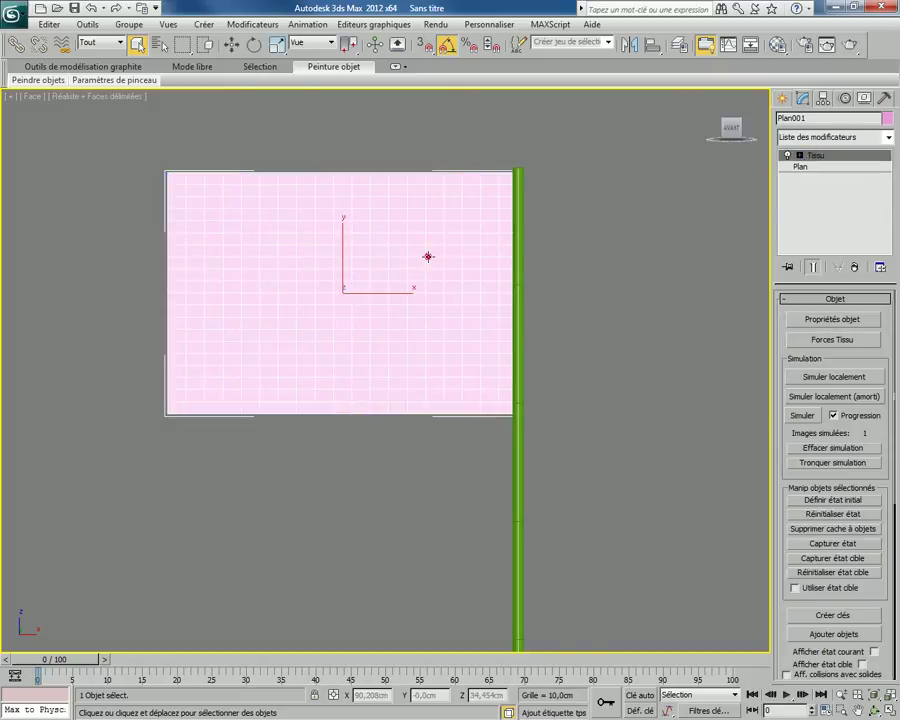
{"action": "mouse_move", "coordinate": [439, 321]}
{"action": "middle_mouse_down", "text": "alt"}
{"action": "mouse_move", "coordinate": [374, 362]}
{"action": "mouse_move", "coordinate": [487, 356]}
{"action": "mouse_move", "coordinate": [476, 355]}
{"action": "middle_mouse_up", "text": "alt"}
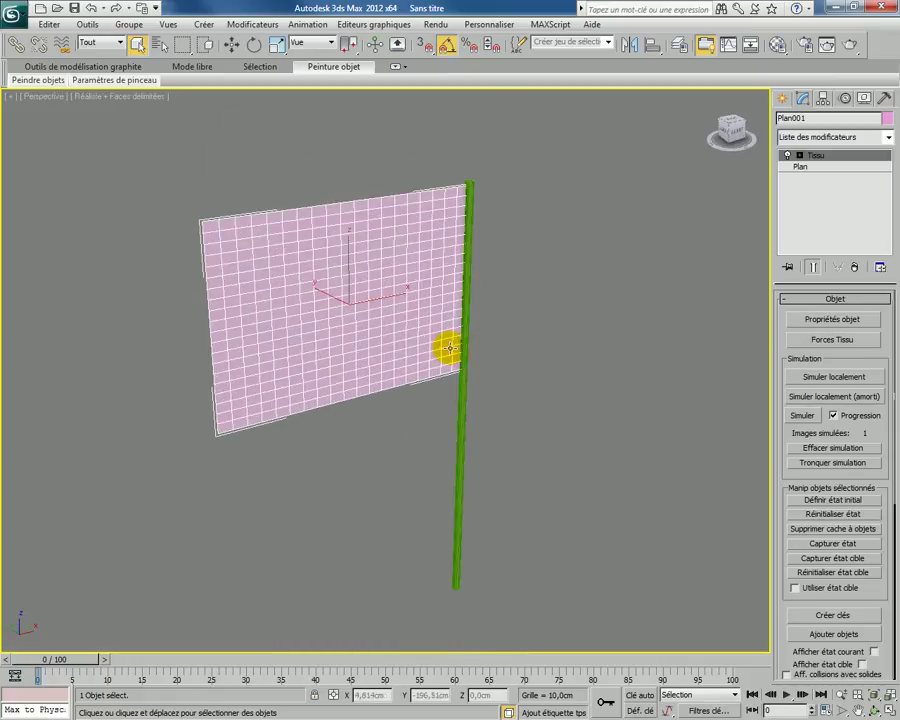
{"action": "key", "text": "p"}
{"action": "mouse_move", "coordinate": [372, 362]}
{"action": "middle_mouse_down", "text": "alt"}
{"action": "mouse_move", "coordinate": [333, 302]}
{"action": "mouse_move", "coordinate": [398, 325]}
{"action": "mouse_move", "coordinate": [442, 386]}
{"action": "mouse_move", "coordinate": [470, 310]}
{"action": "mouse_move", "coordinate": [400, 327]}
{"action": "mouse_move", "coordinate": [474, 378]}
{"action": "mouse_move", "coordinate": [398, 352]}
{"action": "mouse_move", "coordinate": [285, 351]}
{"action": "mouse_move", "coordinate": [321, 363]}
{"action": "mouse_move", "coordinate": [321, 345]}
{"action": "mouse_move", "coordinate": [256, 349]}
{"action": "middle_mouse_up", "text": "alt"}
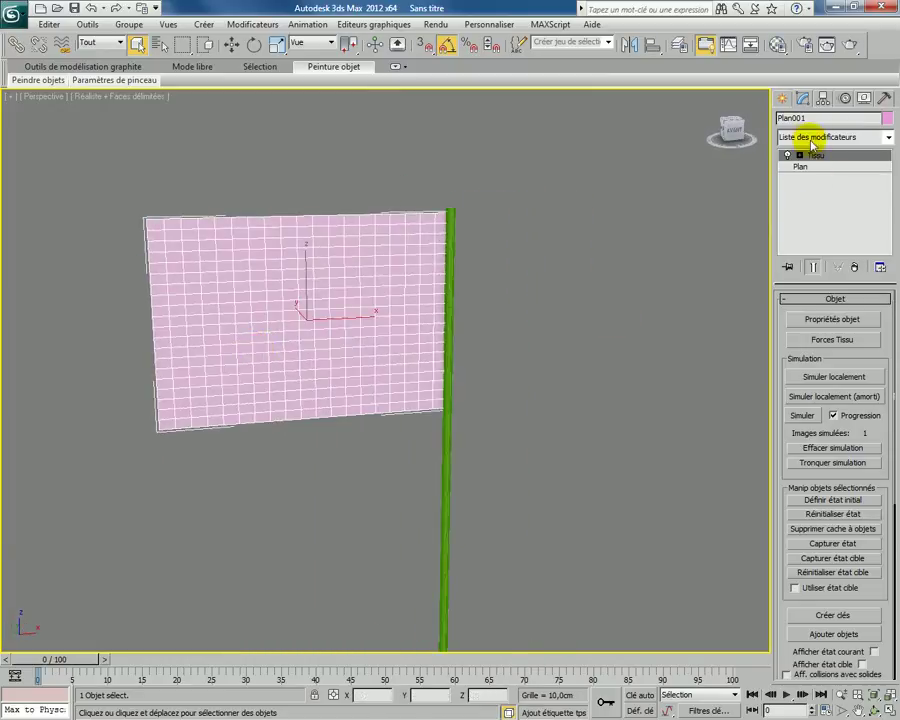
- Add a Lissage maillage (MeshSmooth) modifier to the flag plane
{"action": "left_click", "coordinate": [810, 137]}
{"action": "type", "text": "l"}
{"action": "left_click", "coordinate": [813, 163]}
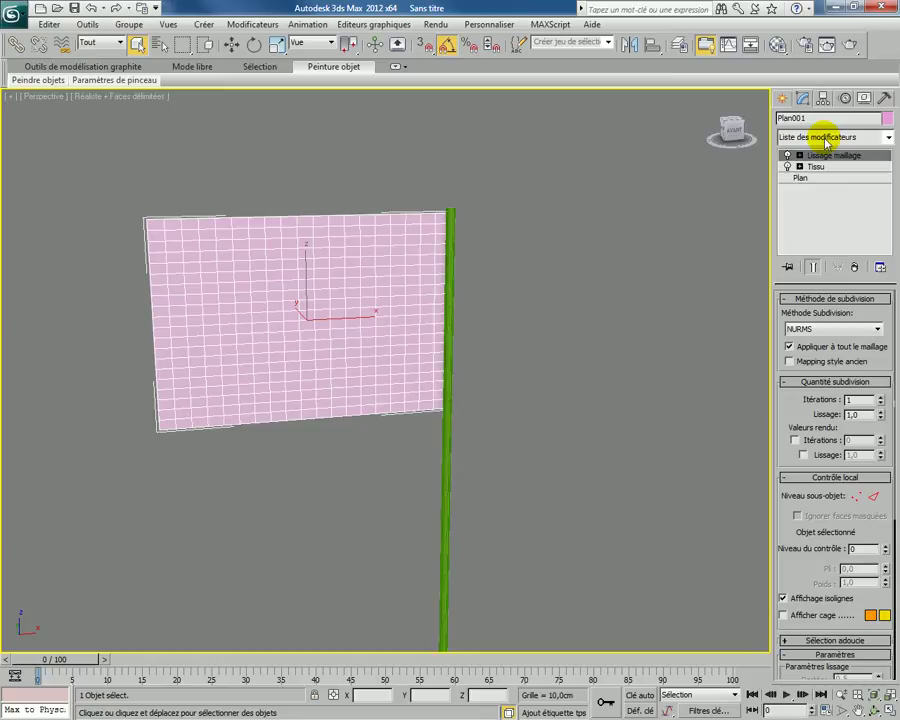
- Apply the Coque shell modifier on top of Lissage maillage
{"action": "left_click", "coordinate": [826, 138]}
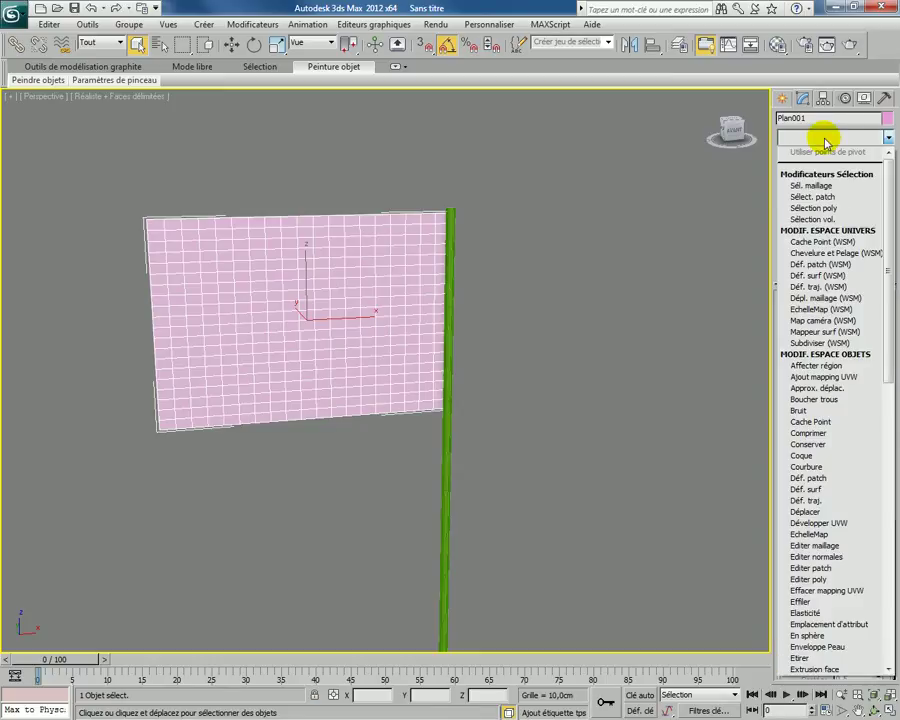
{"action": "key", "text": "c"}
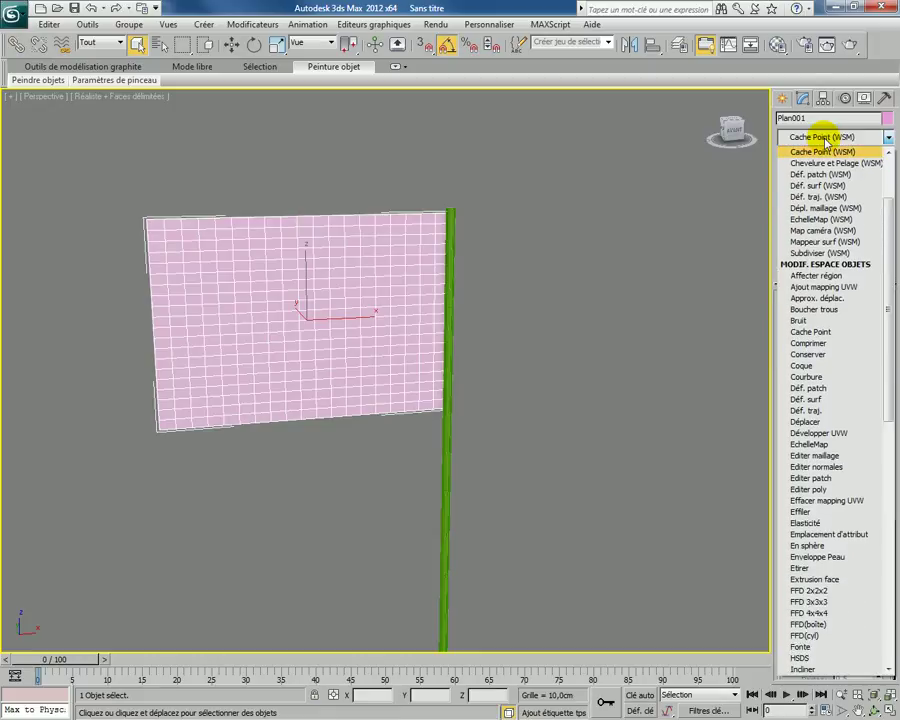
{"action": "key", "text": "o"}
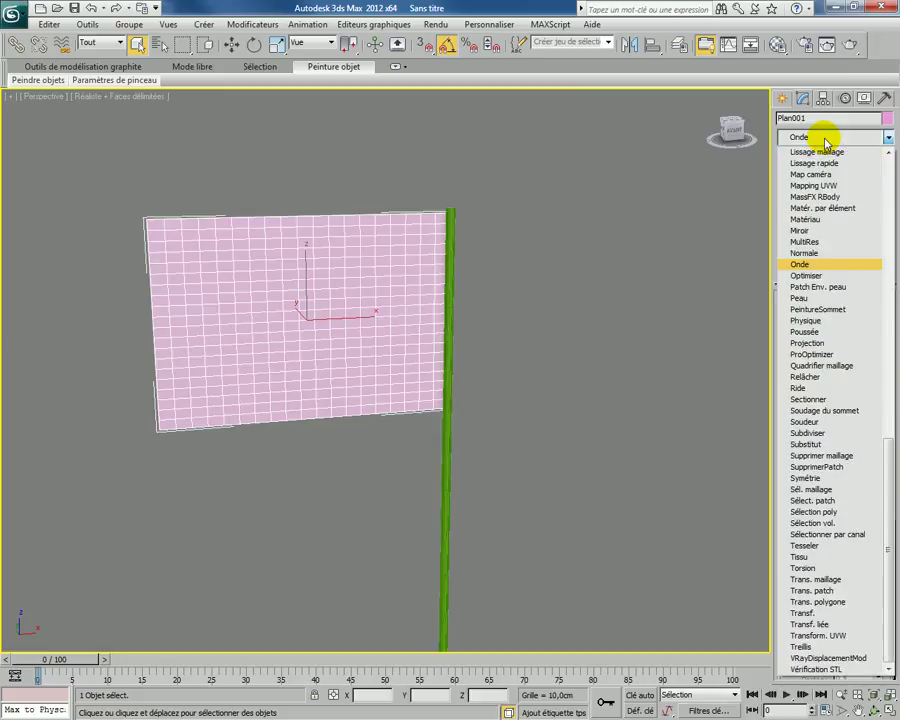
{"action": "left_click", "coordinate": [826, 143]}
{"action": "key", "text": "c"}
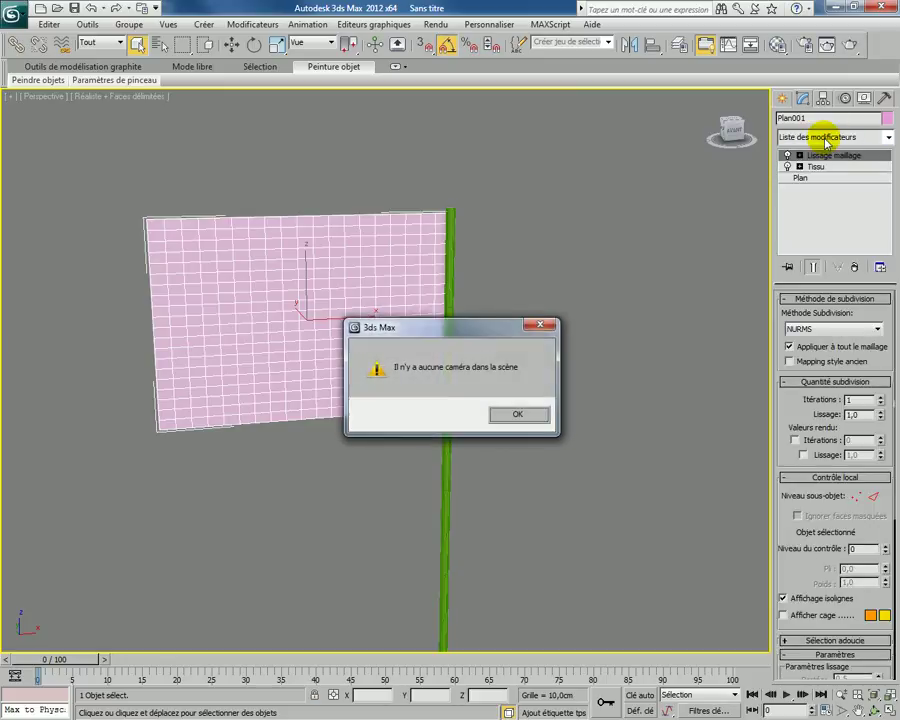
{"action": "left_click", "coordinate": [530, 412]}
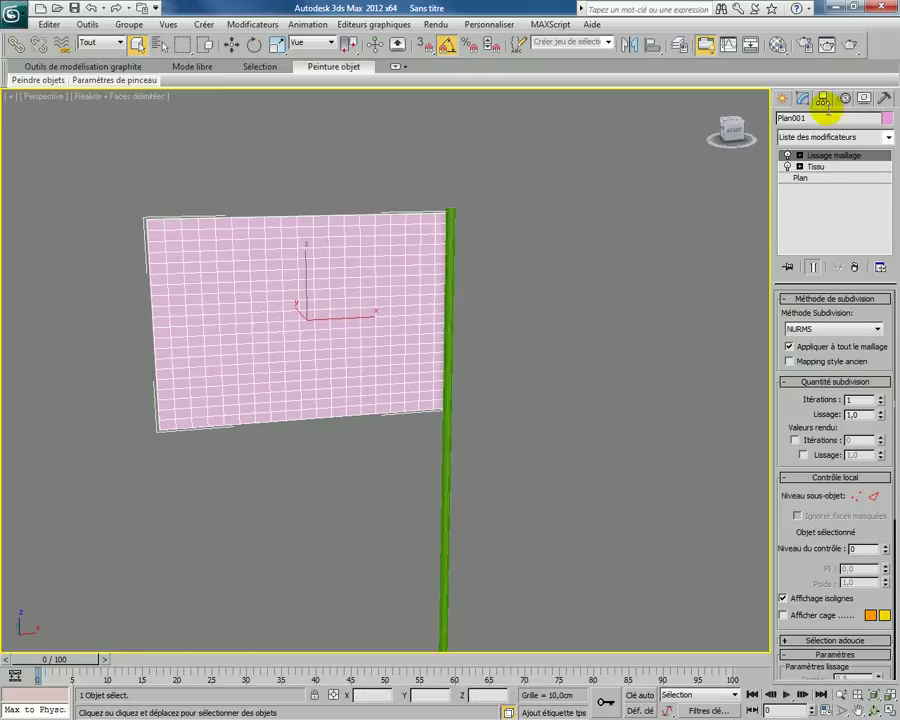
{"action": "left_click", "coordinate": [827, 137]}
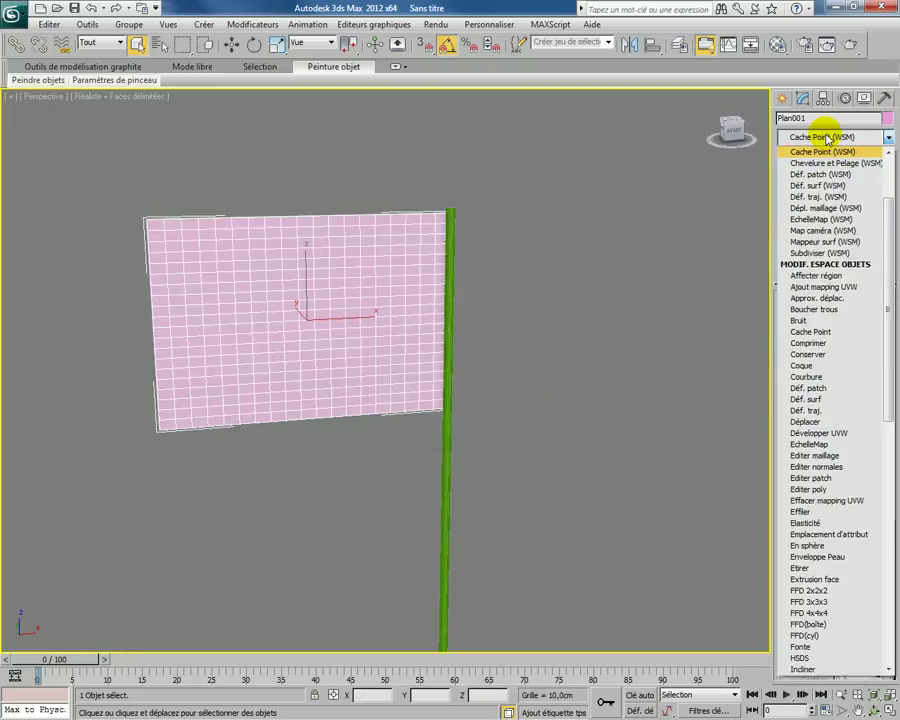
{"action": "key", "text": "o"}
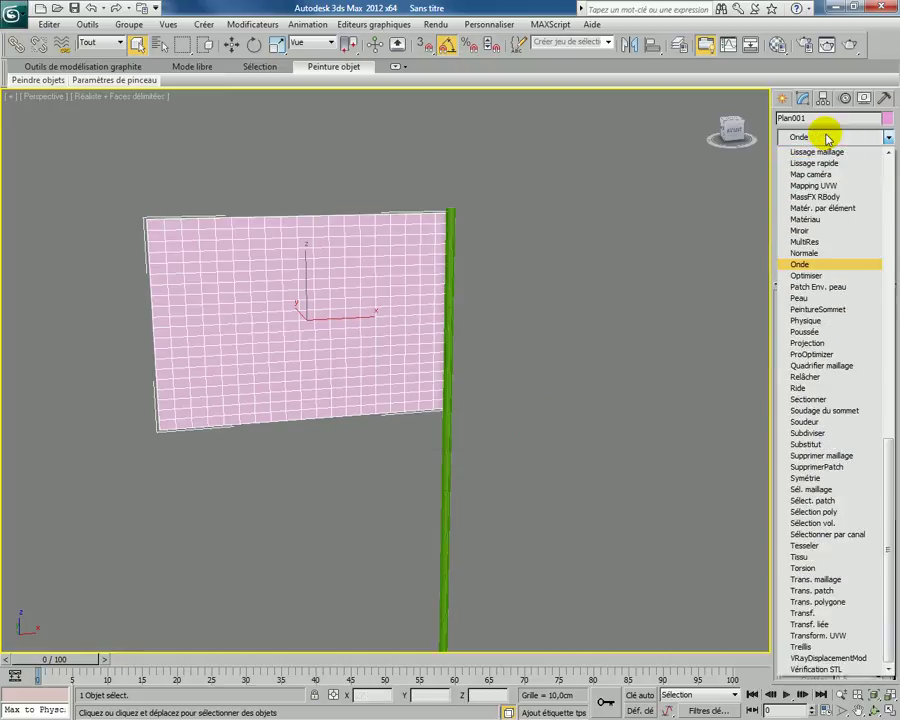
{"action": "left_click", "coordinate": [827, 137]}
{"action": "left_click", "coordinate": [827, 137]}
{"action": "key", "text": "c"}
{"action": "key", "text": "o"}
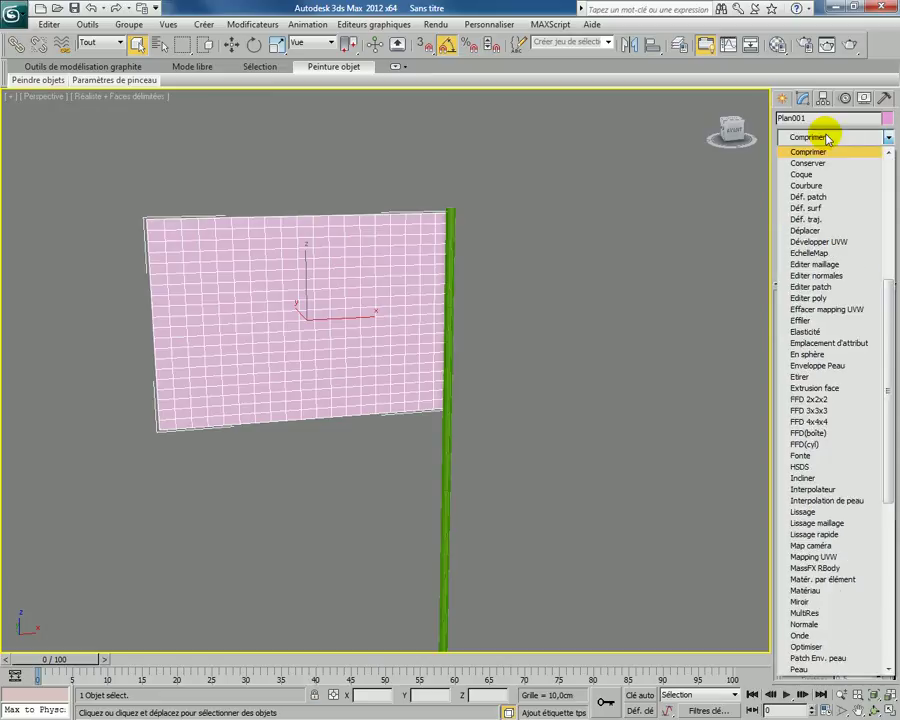
{"action": "left_click", "coordinate": [808, 174]}
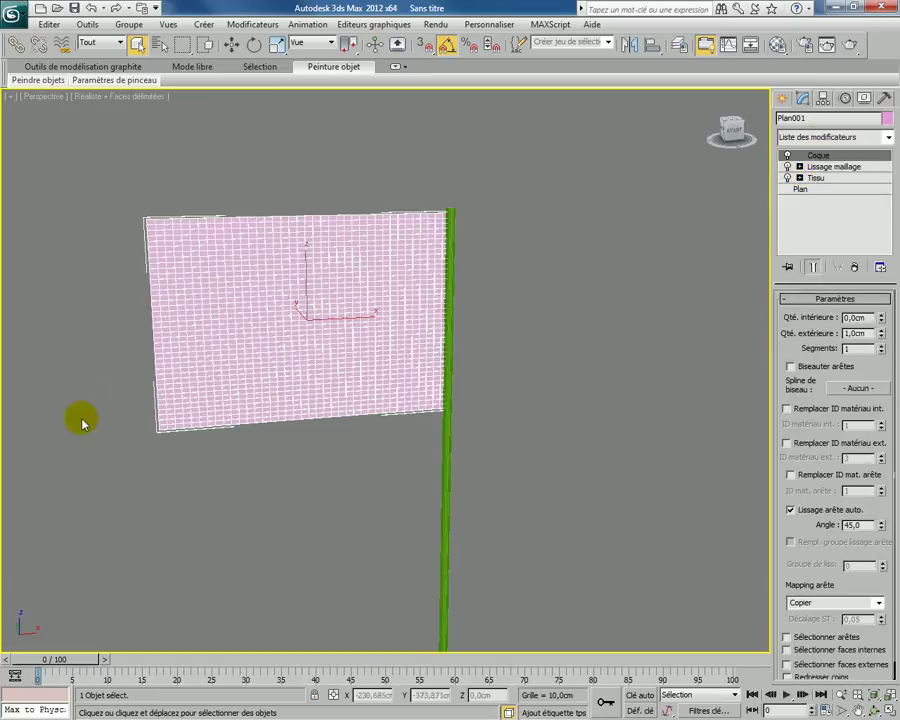
- Orbit around to inspect the 1 cm thick flag shell edge-on, then reselect Plan001
{"action": "mouse_move", "coordinate": [203, 297]}
{"action": "middle_mouse_down", "text": "alt"}
{"action": "mouse_move", "coordinate": [311, 338]}
{"action": "mouse_move", "coordinate": [155, 348]}
{"action": "mouse_move", "coordinate": [412, 348]}
{"action": "mouse_move", "coordinate": [346, 394]}
{"action": "mouse_move", "coordinate": [295, 370]}
{"action": "mouse_move", "coordinate": [394, 321]}
{"action": "mouse_move", "coordinate": [331, 287]}
{"action": "mouse_move", "coordinate": [408, 297]}
{"action": "mouse_move", "coordinate": [402, 307]}
{"action": "middle_mouse_up", "text": "alt"}
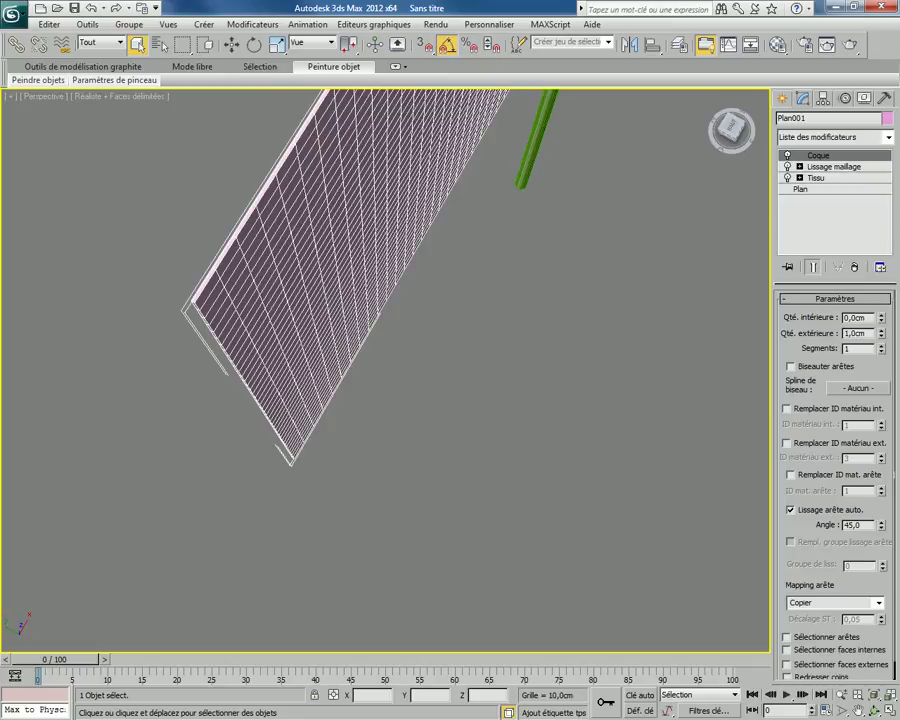
{"action": "left_click", "coordinate": [536, 488]}
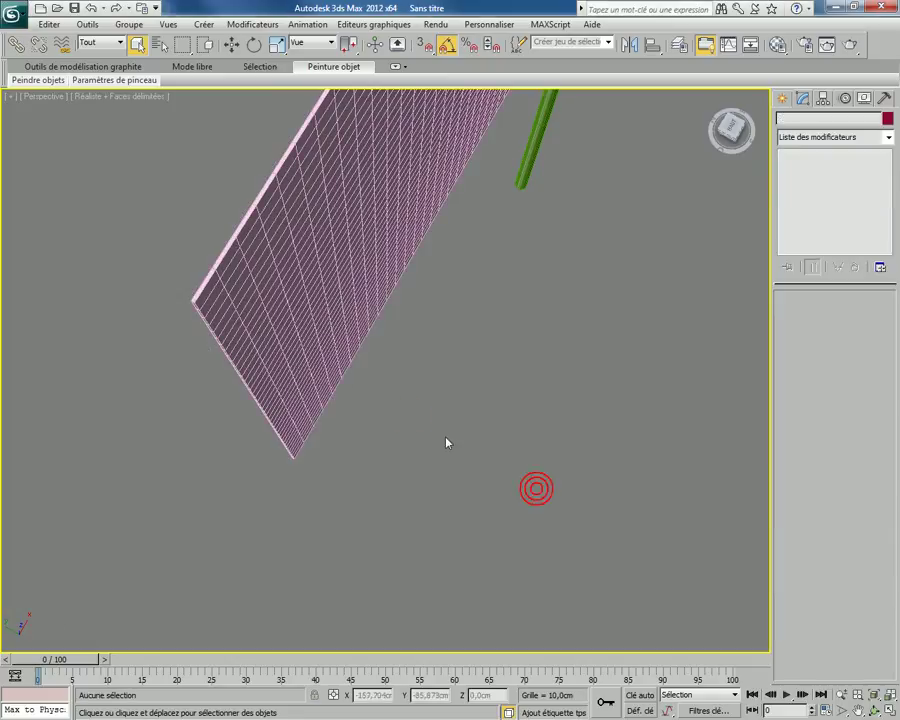
{"action": "left_click", "coordinate": [291, 267]}
{"action": "scroll", "coordinate": [444, 377], "scroll_direction": "up", "scroll_amount": 2}
{"action": "mouse_move", "coordinate": [444, 377]}
{"action": "middle_mouse_down", "text": "alt"}
{"action": "mouse_move", "coordinate": [454, 342]}
{"action": "mouse_move", "coordinate": [428, 370]}
{"action": "mouse_move", "coordinate": [478, 334]}
{"action": "mouse_move", "coordinate": [467, 509]}
{"action": "mouse_move", "coordinate": [488, 465]}
{"action": "mouse_move", "coordinate": [474, 432]}
{"action": "mouse_move", "coordinate": [471, 359]}
{"action": "mouse_move", "coordinate": [458, 374]}
{"action": "mouse_move", "coordinate": [470, 372]}
{"action": "mouse_move", "coordinate": [434, 361]}
{"action": "middle_mouse_up", "text": "alt"}
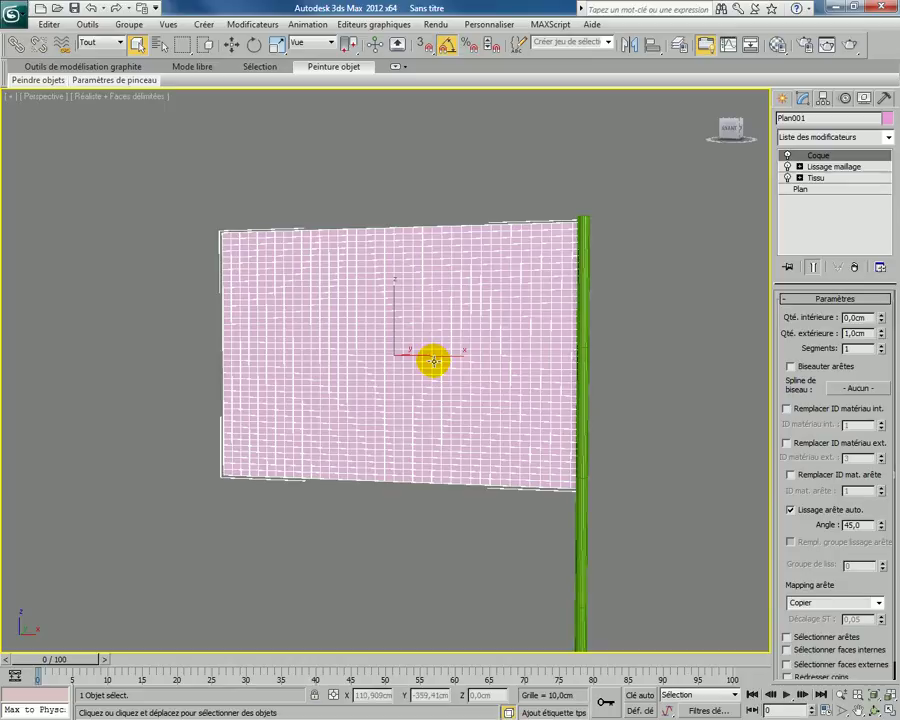
- Switch to the Front view to see the flag straight-on
{"action": "key", "text": "f"}
{"action": "scroll", "coordinate": [434, 361], "scroll_direction": "down", "scroll_amount": 3}
{"action": "scroll", "coordinate": [434, 361], "scroll_direction": "down", "scroll_amount": 2}
{"action": "scroll", "coordinate": [434, 361], "scroll_direction": "up", "scroll_amount": 2}
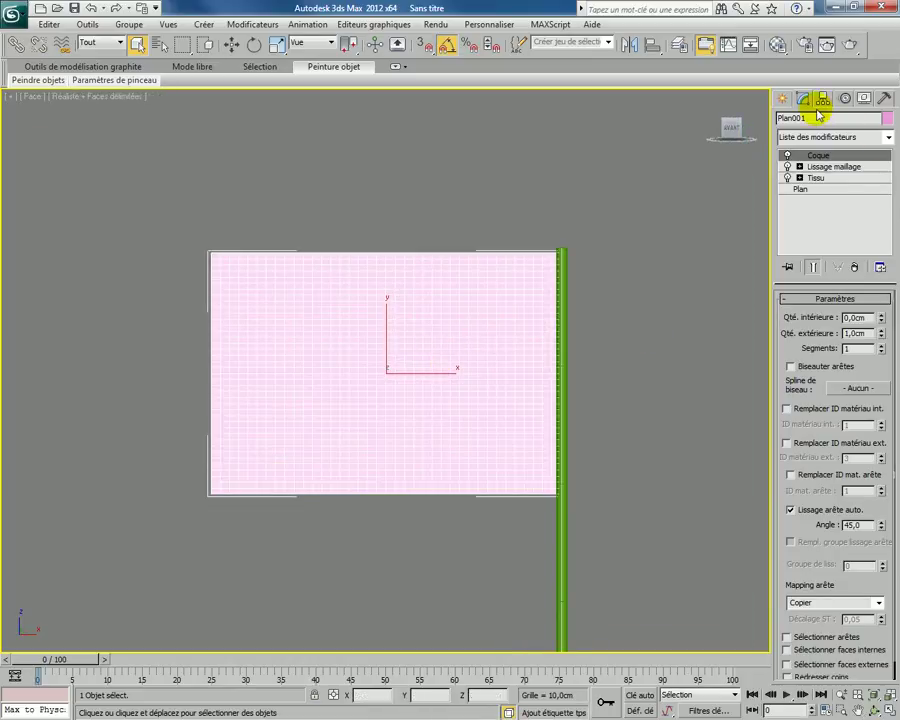
- Create the Vent001 wind space warp, about 49.8 cm, just right of the pole
{"action": "left_click", "coordinate": [783, 99]}
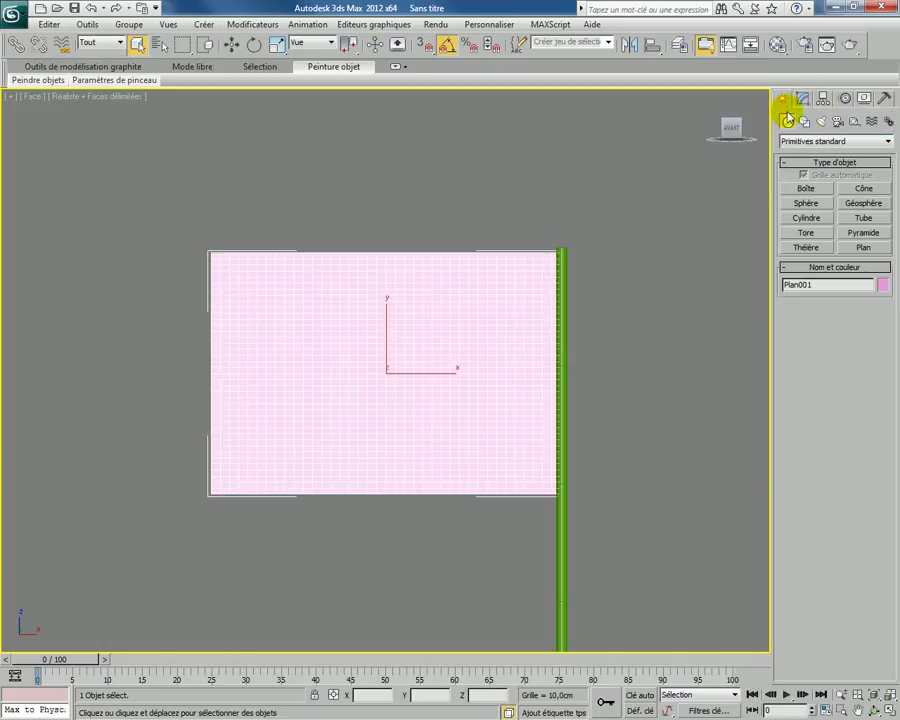
{"action": "left_click", "coordinate": [871, 122]}
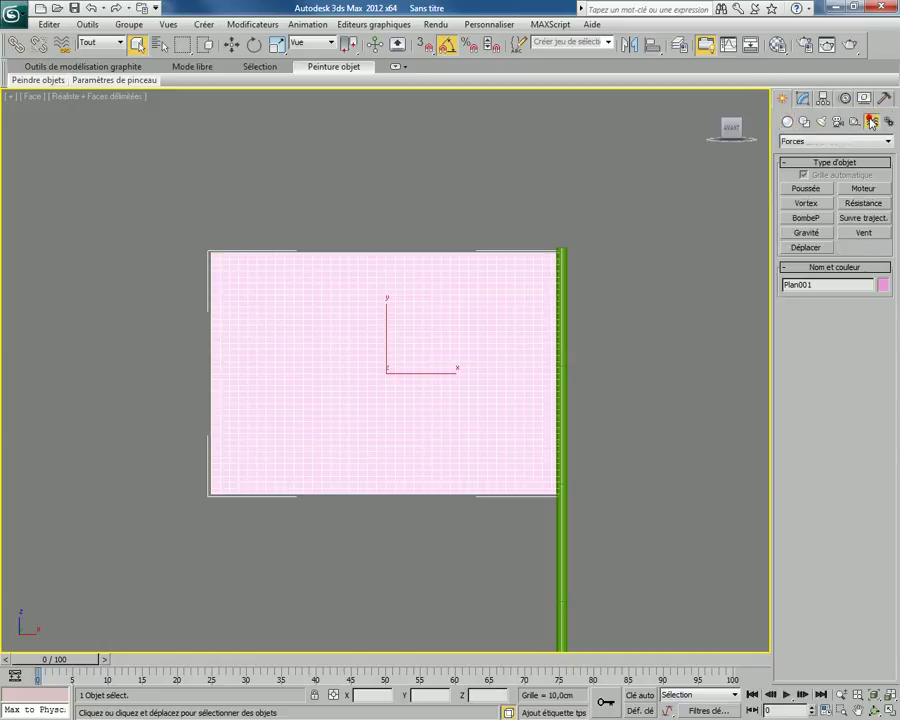
{"action": "left_click", "coordinate": [864, 233]}
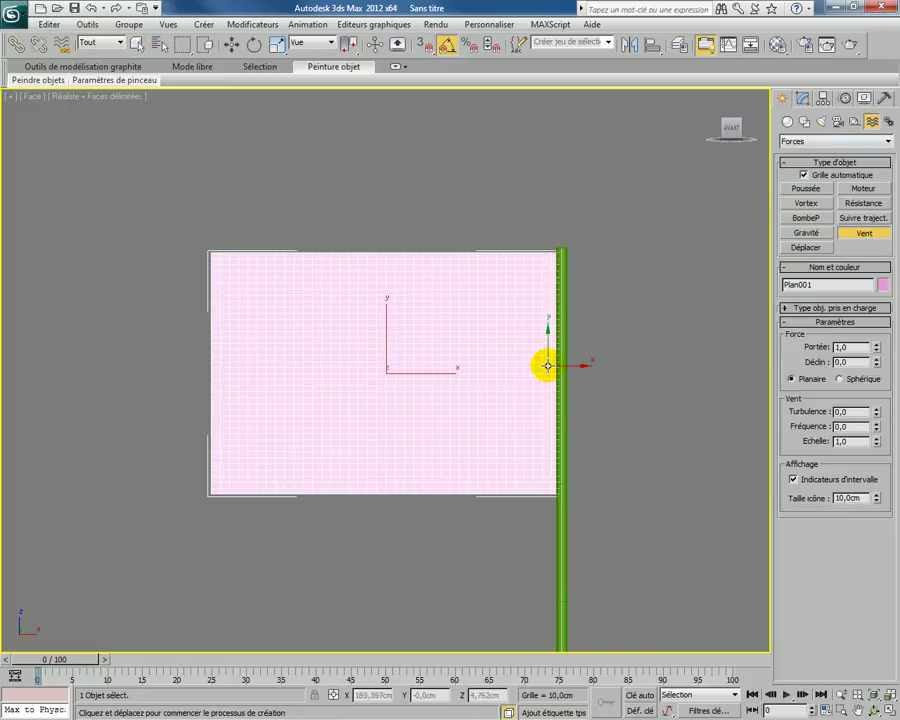
{"action": "left_click_drag", "start_coordinate": [635, 362], "coordinate": [720, 363]}
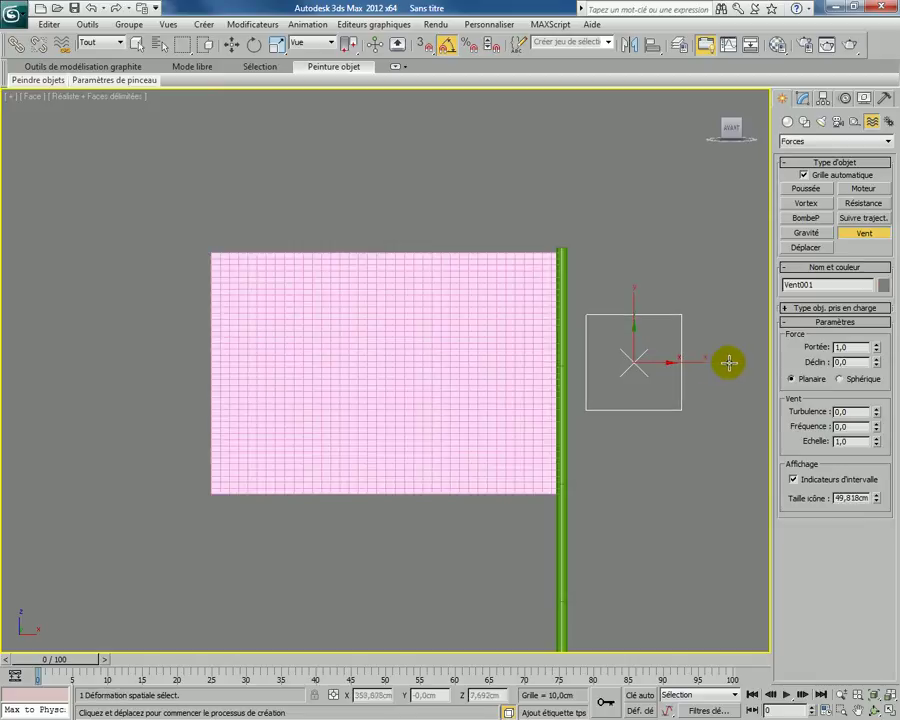
{"action": "right_click", "coordinate": [679, 364]}
{"action": "left_click", "coordinate": [672, 366]}
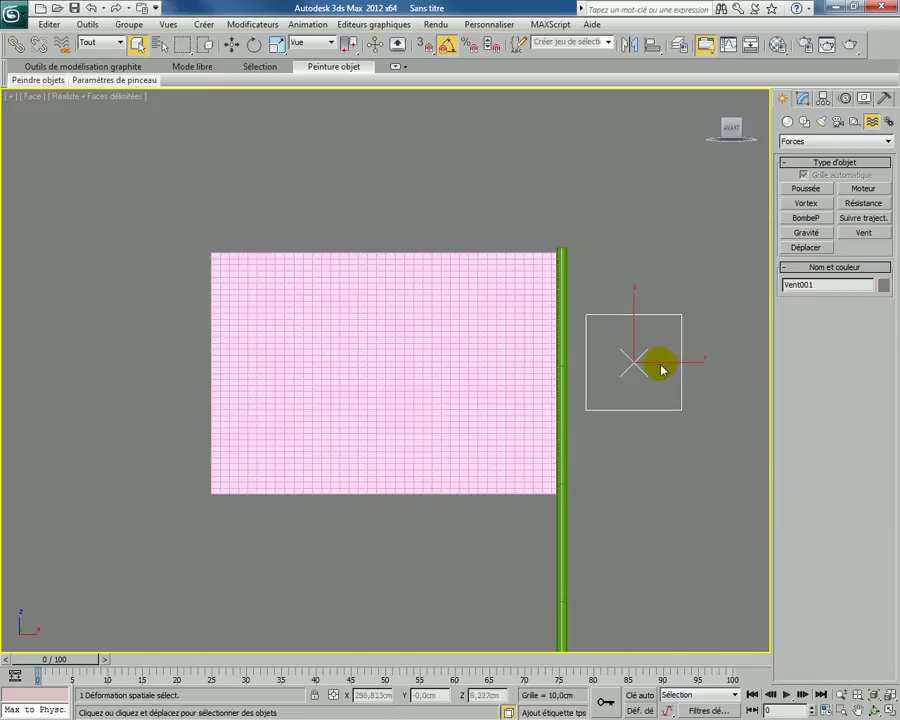
{"action": "middle_click_drag", "start_coordinate": [636, 362], "coordinate": [548, 399], "text": "alt"}
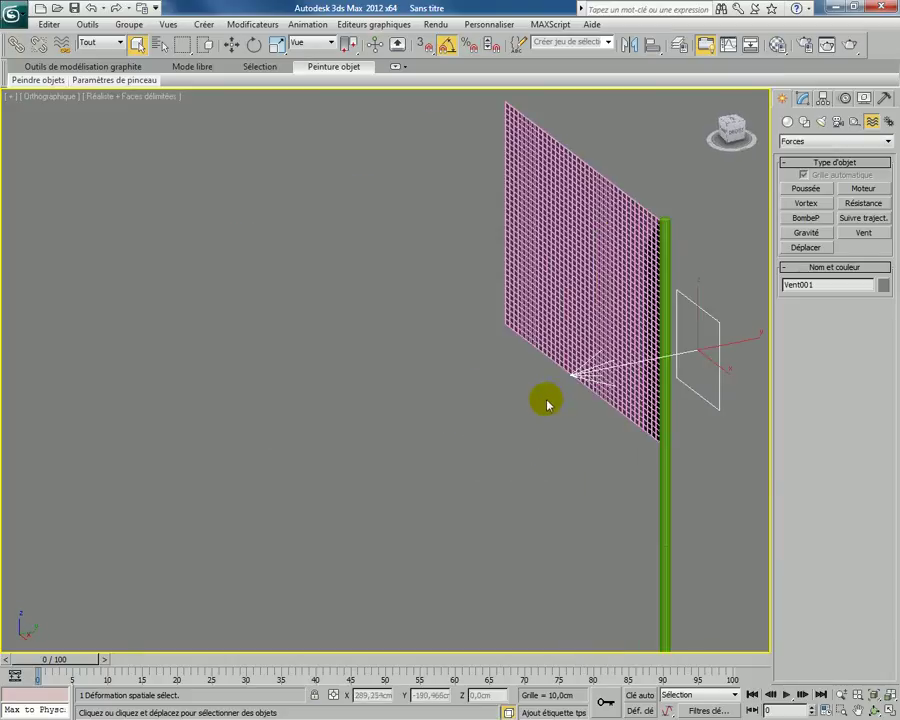
- In Perspective, rotate Vent001 -90° on Z so its arrow points into the flag
{"action": "key", "text": "p"}
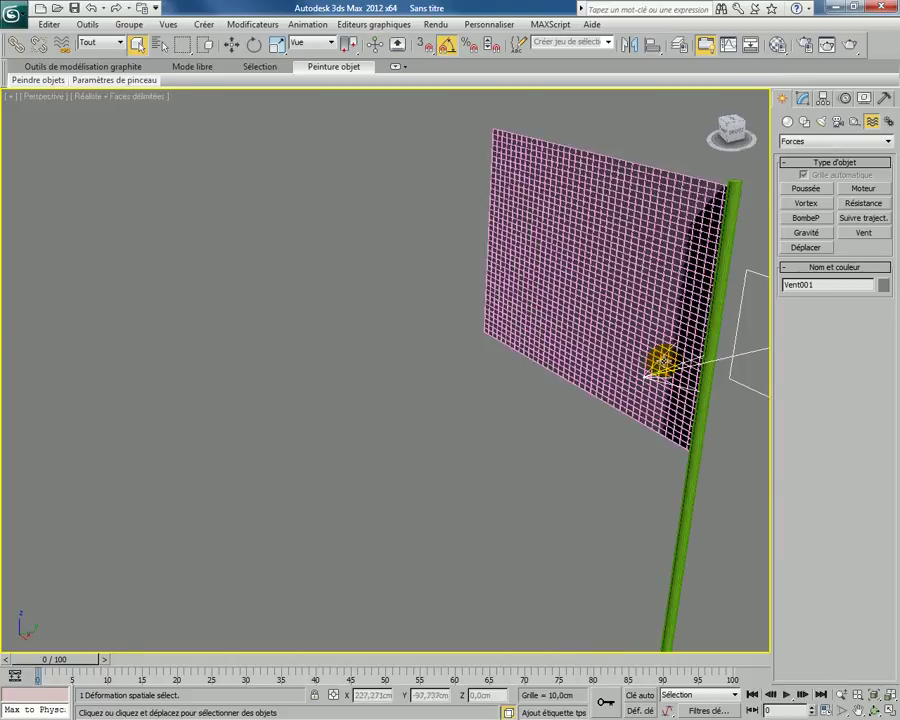
{"action": "mouse_move", "coordinate": [688, 343]}
{"action": "middle_mouse_down", "text": "alt"}
{"action": "mouse_move", "coordinate": [626, 354]}
{"action": "mouse_move", "coordinate": [274, 332]}
{"action": "mouse_move", "coordinate": [386, 392]}
{"action": "mouse_move", "coordinate": [451, 414]}
{"action": "middle_mouse_up", "text": "alt"}
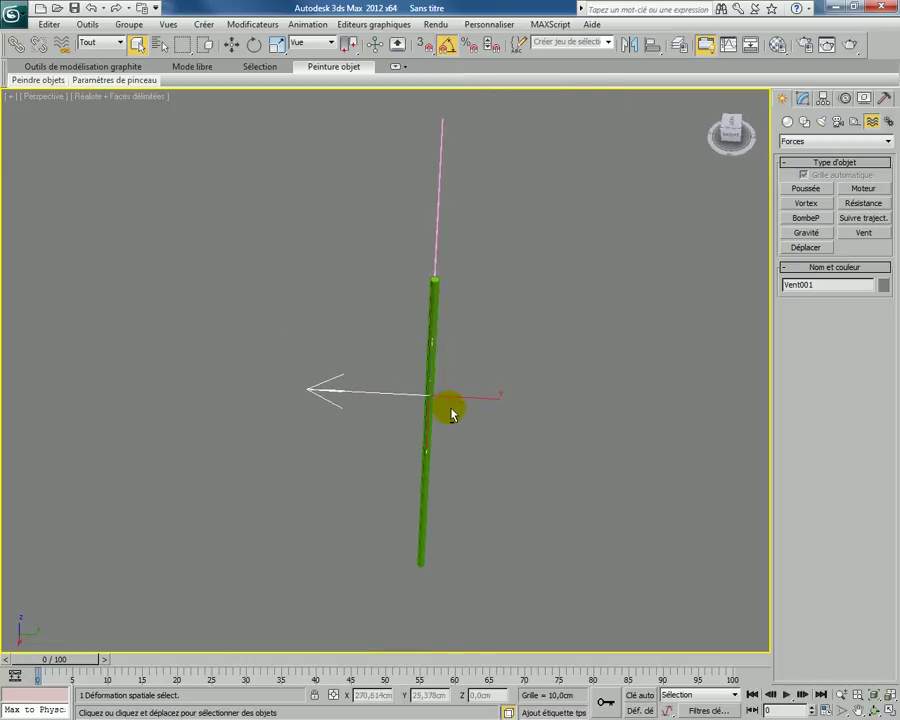
{"action": "left_click", "coordinate": [254, 44]}
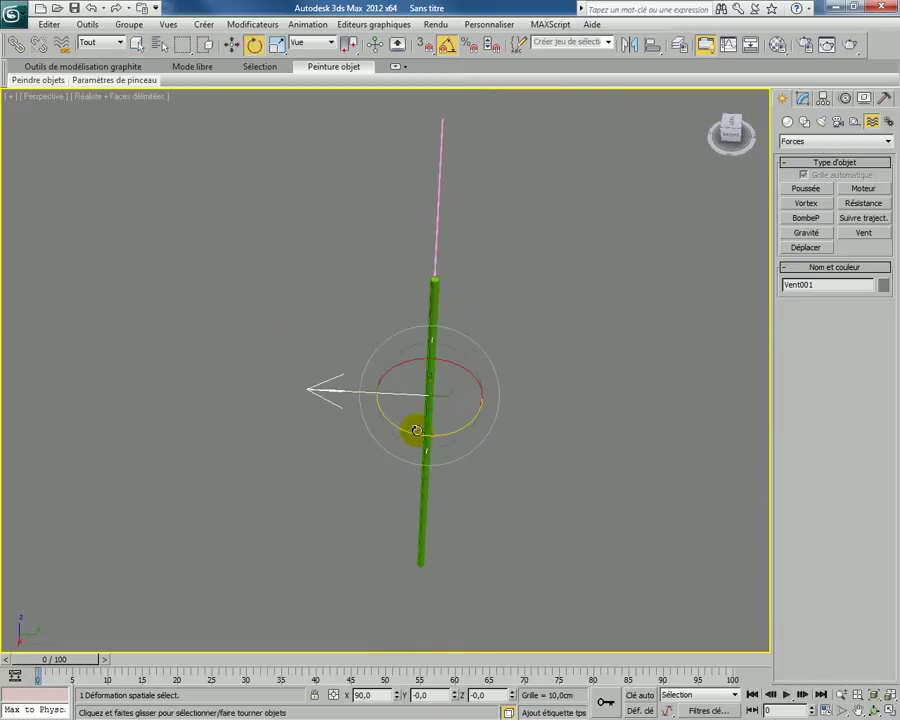
{"action": "left_click_drag", "start_coordinate": [419, 436], "coordinate": [358, 400]}
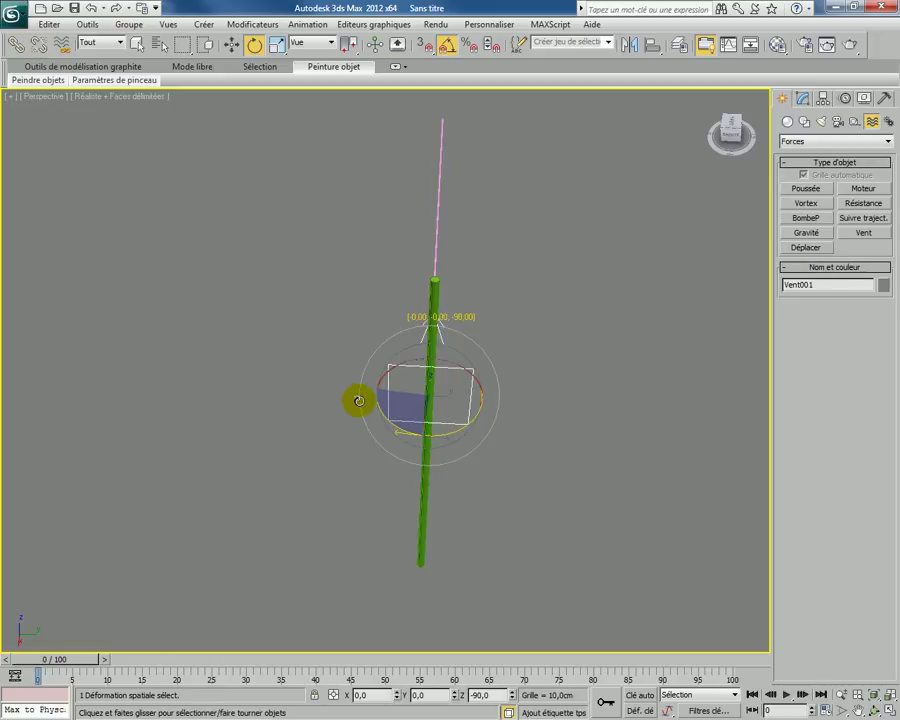
{"action": "left_click", "coordinate": [257, 442]}
- Move Vent001 left so it sits right against the pole
{"action": "mouse_move", "coordinate": [301, 404]}
{"action": "middle_mouse_down", "text": "alt"}
{"action": "mouse_move", "coordinate": [420, 380]}
{"action": "mouse_move", "coordinate": [422, 346]}
{"action": "mouse_move", "coordinate": [436, 352]}
{"action": "mouse_move", "coordinate": [440, 450]}
{"action": "middle_mouse_up", "text": "alt"}
{"action": "right_click", "coordinate": [440, 450]}
{"action": "left_click", "coordinate": [434, 330]}
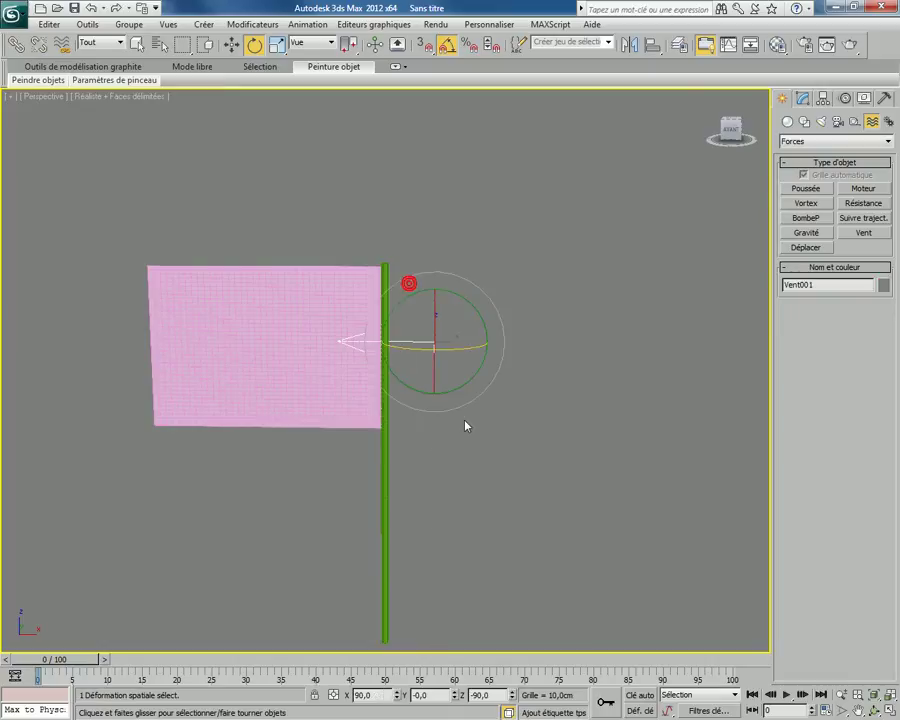
{"action": "left_click", "coordinate": [231, 44]}
{"action": "mouse_move", "coordinate": [483, 342]}
{"action": "left_mouse_down"}
{"action": "mouse_move", "coordinate": [428, 341]}
{"action": "mouse_move", "coordinate": [446, 346]}
{"action": "left_mouse_up"}
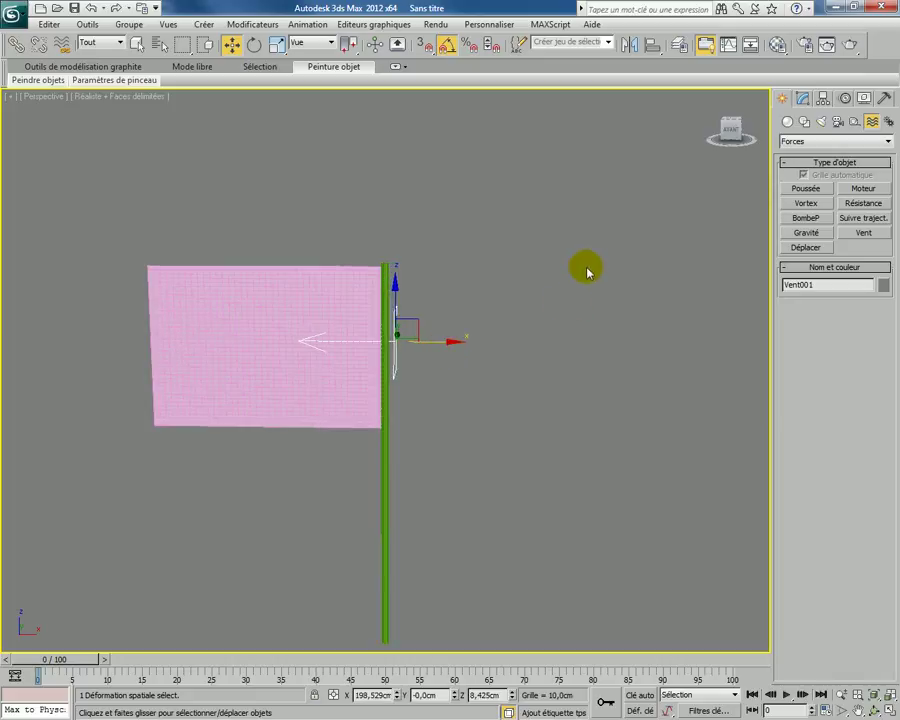
- Set Vent001's Portée (strength) to 12 and Turbulence to 7
{"action": "left_click", "coordinate": [801, 101]}
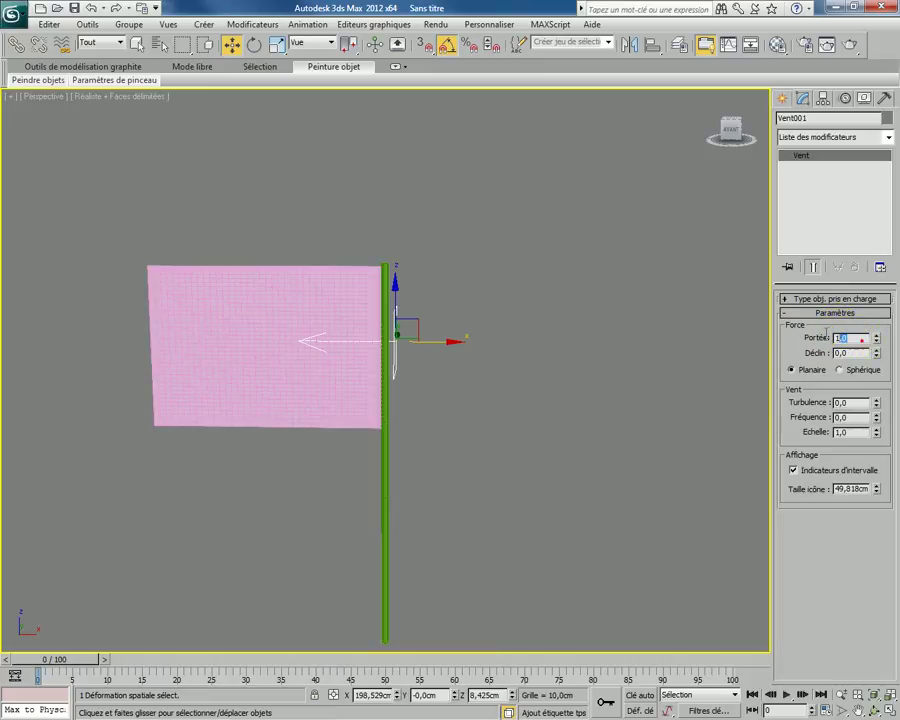
{"action": "left_click_drag", "start_coordinate": [862, 340], "coordinate": [793, 338]}
{"action": "type", "text": "12"}
{"action": "double_click", "coordinate": [842, 403]}
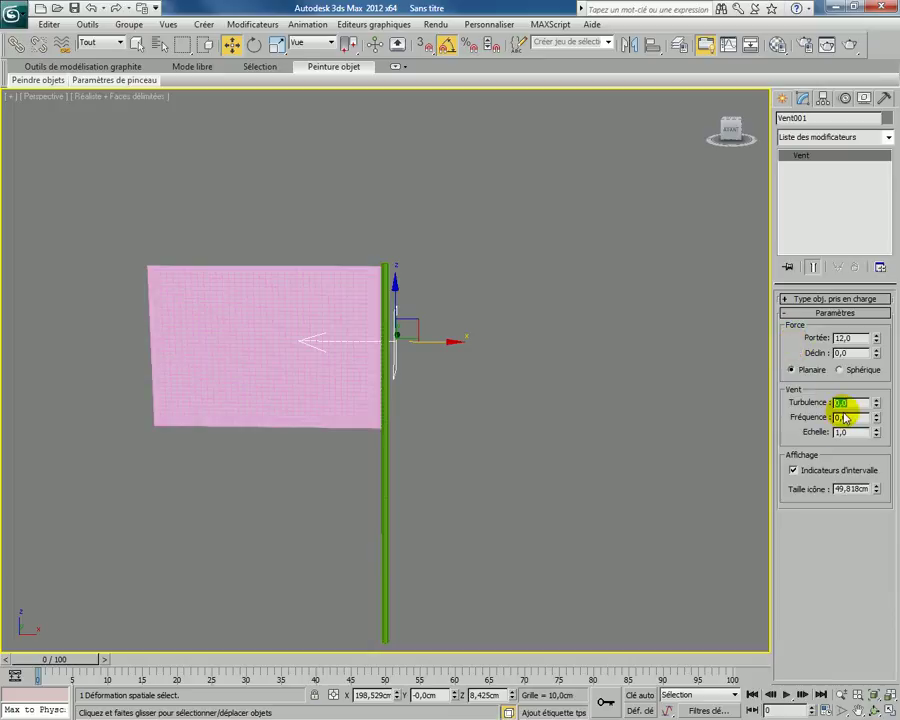
{"action": "type", "text": "7"}
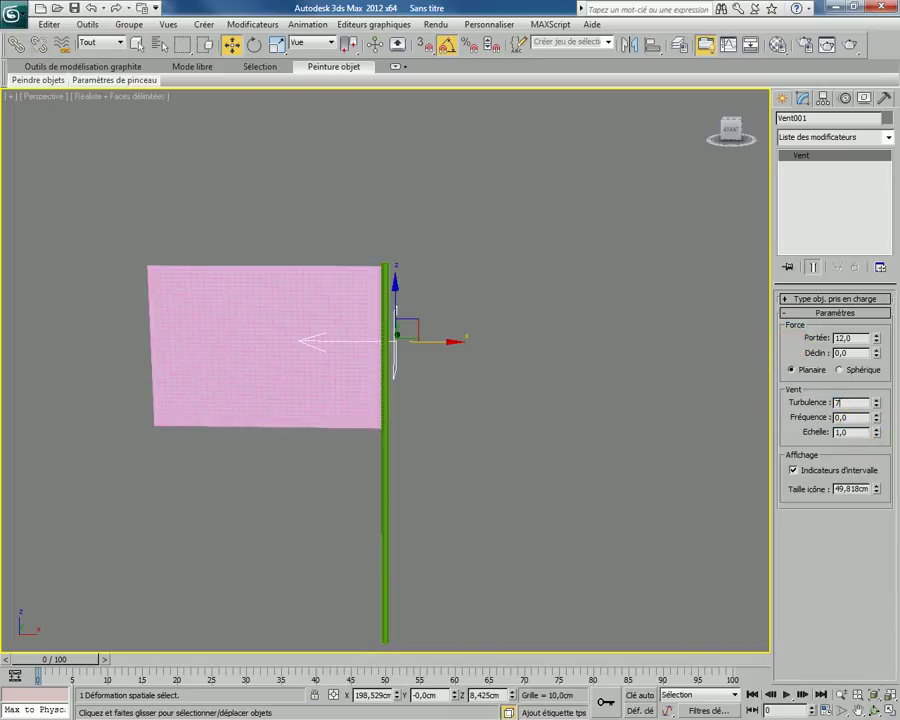
{"action": "key", "text": "Return"}
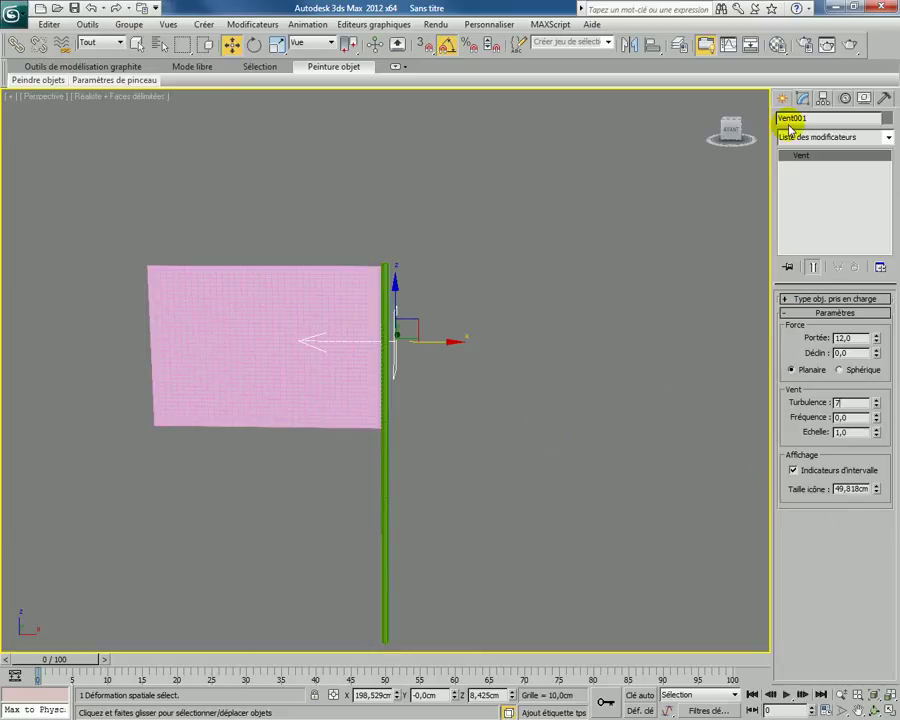
- Select Plan001 and activate its Tissu modifier to show the Object and Simulation rollouts
{"action": "left_click", "coordinate": [229, 340]}
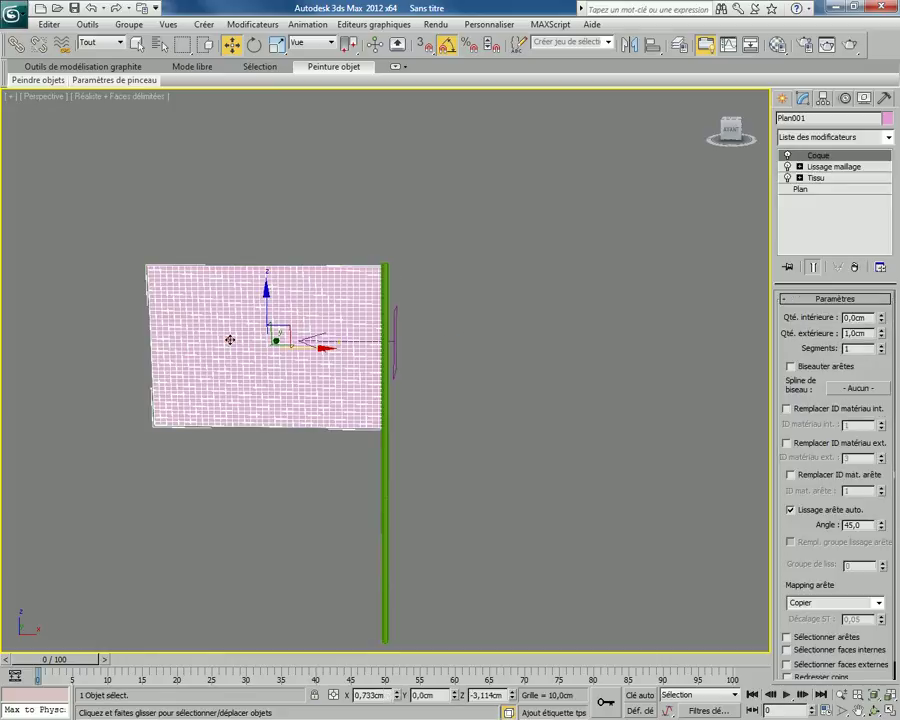
{"action": "left_click", "coordinate": [815, 178]}
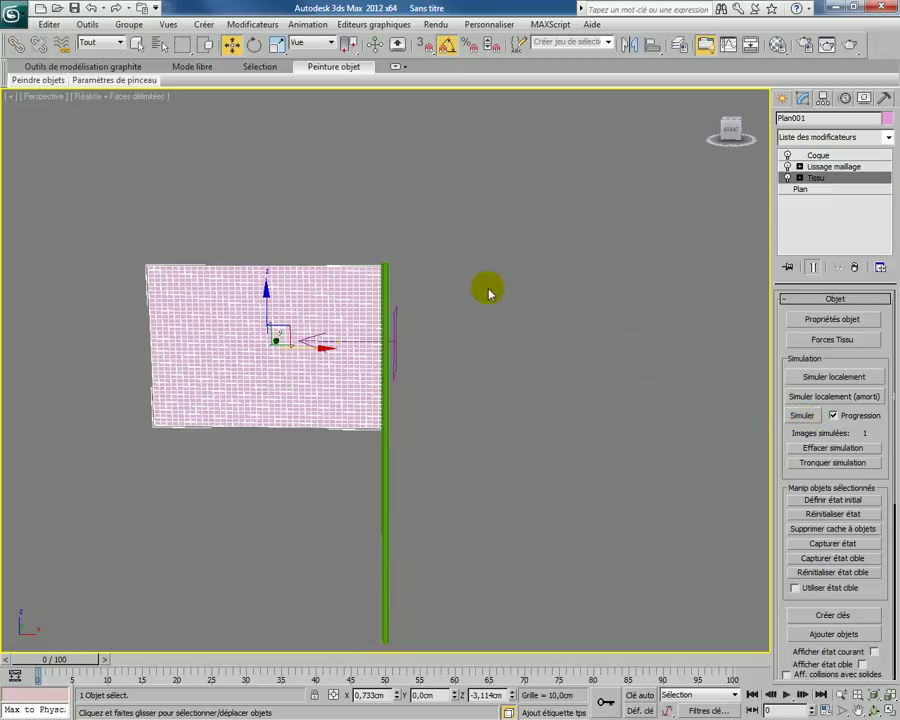
{"action": "left_click", "coordinate": [802, 415]}
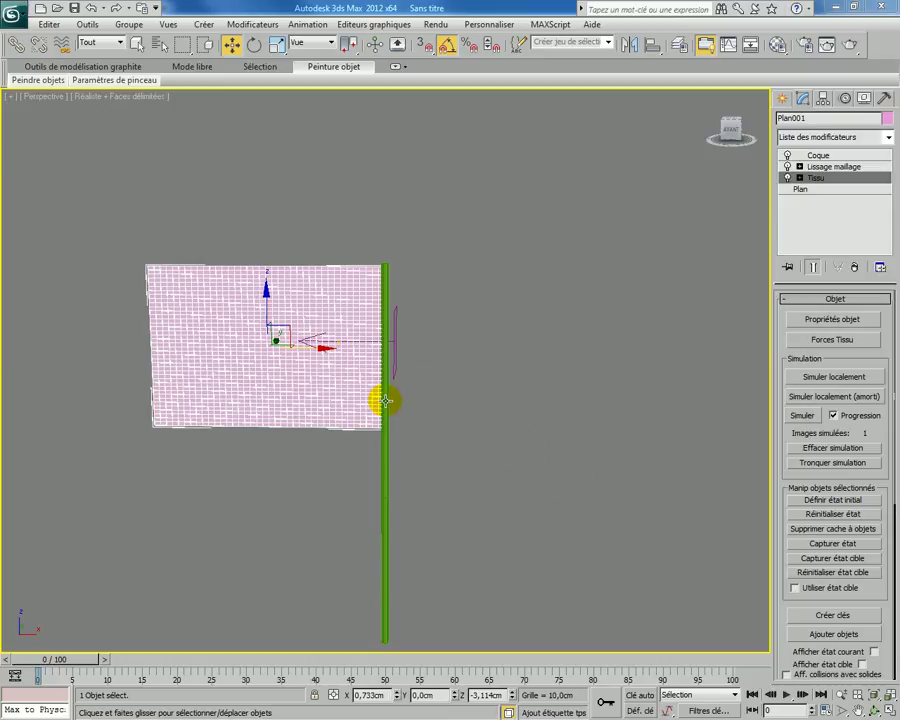
{"action": "scroll", "coordinate": [360, 400], "scroll_direction": "up", "scroll_amount": 3}
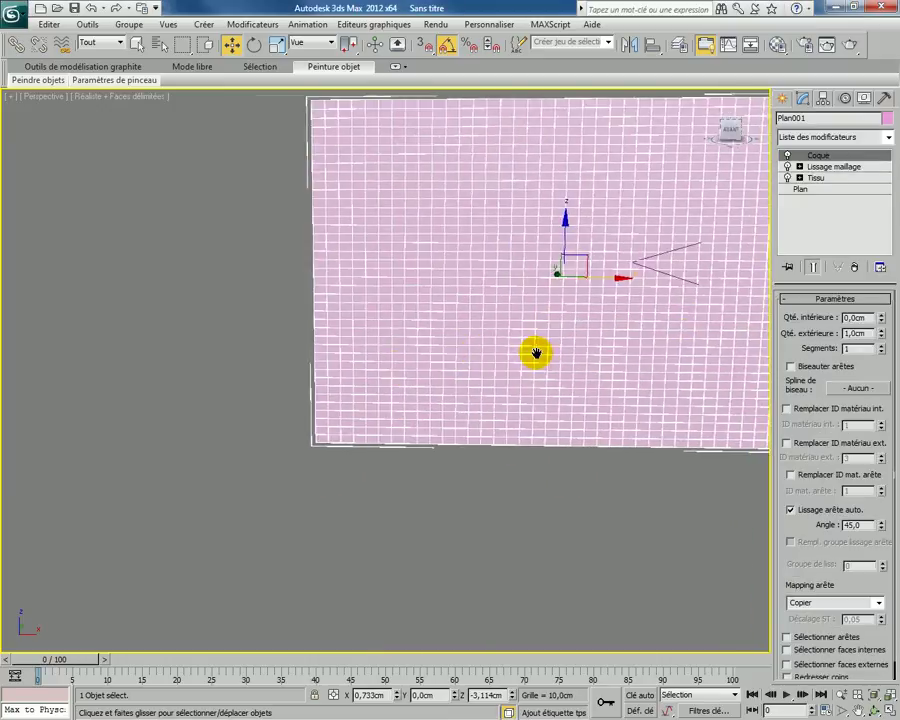
{"action": "mouse_move", "coordinate": [358, 400]}
{"action": "middle_mouse_down"}
{"action": "mouse_move", "coordinate": [341, 397]}
{"action": "mouse_move", "coordinate": [416, 386]}
{"action": "mouse_move", "coordinate": [357, 426]}
{"action": "mouse_move", "coordinate": [416, 410]}
{"action": "middle_mouse_up"}
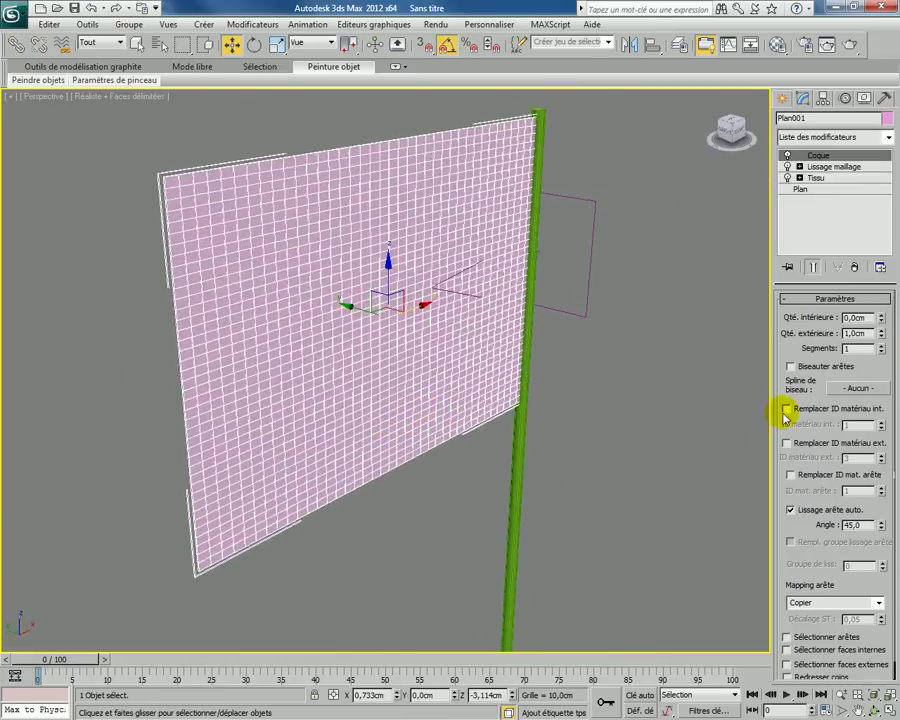
{"action": "key", "text": "bracketleft"}
{"action": "key", "text": "bracketright"}
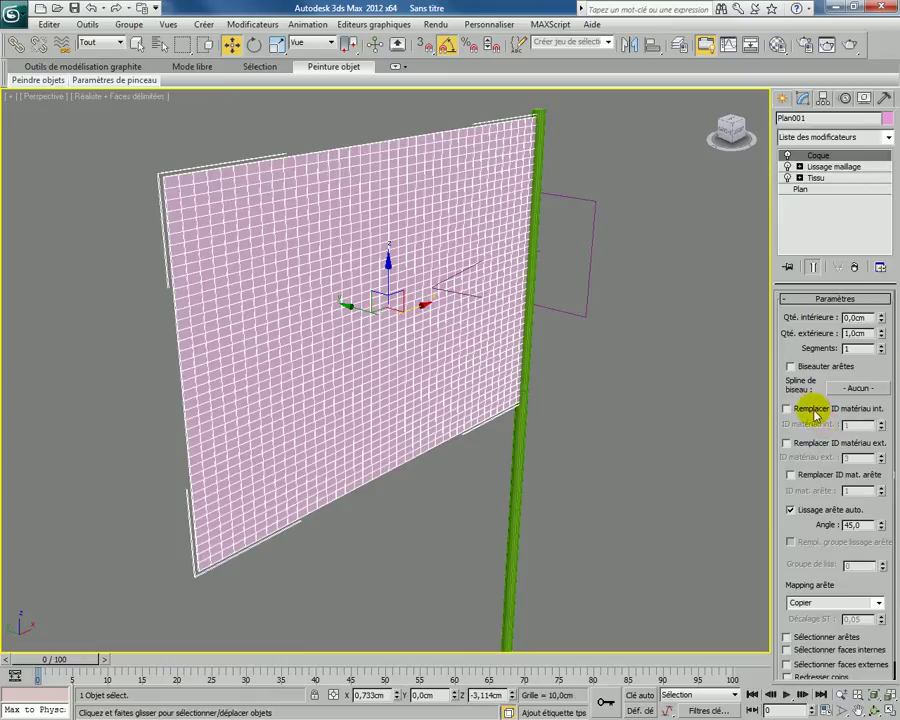
{"action": "left_click_drag", "start_coordinate": [810, 398], "coordinate": [806, 492]}
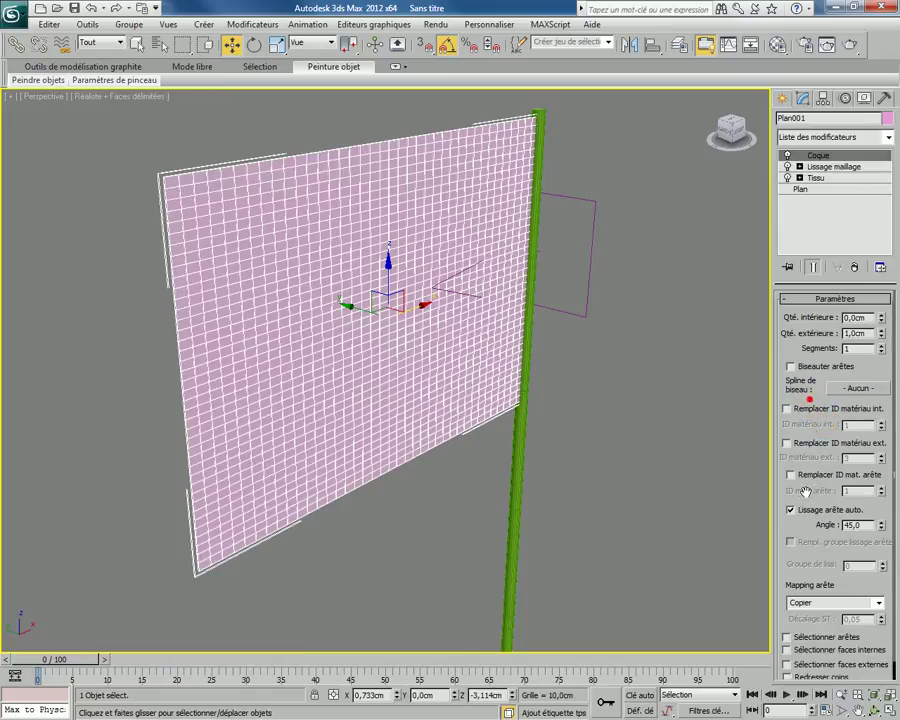
{"action": "left_click", "coordinate": [812, 178]}
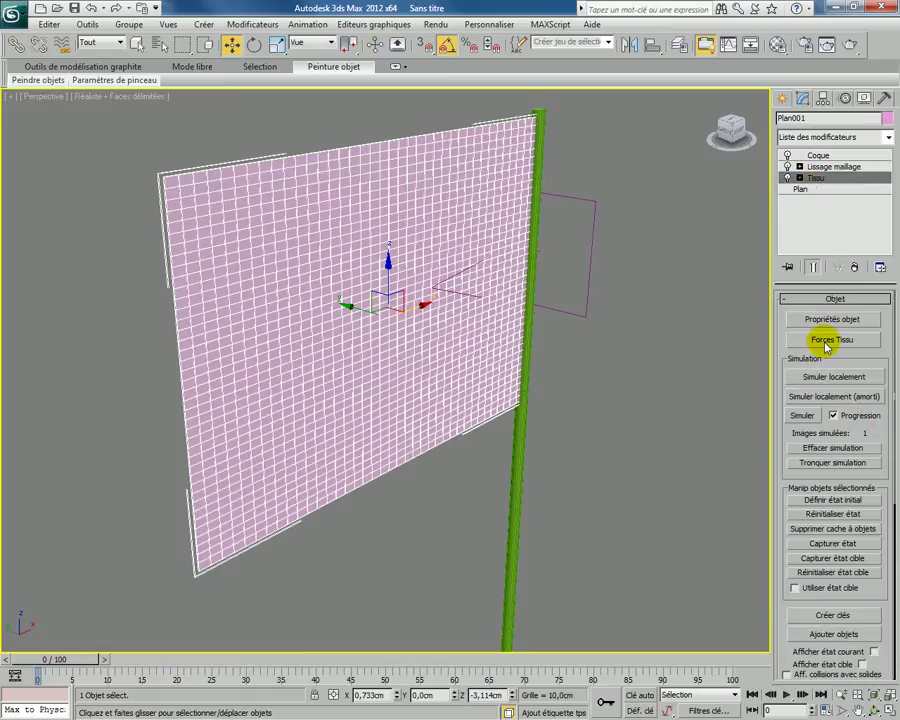
- Add Vent001 to the Tissu modifier's simulation forces
{"action": "left_click", "coordinate": [826, 343]}
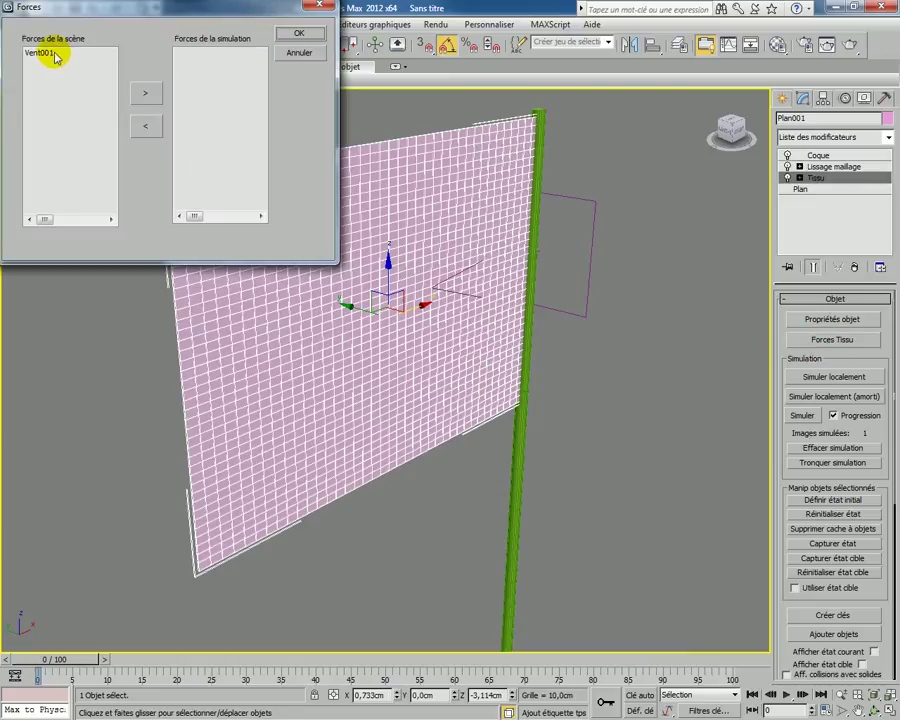
{"action": "left_click", "coordinate": [55, 55]}
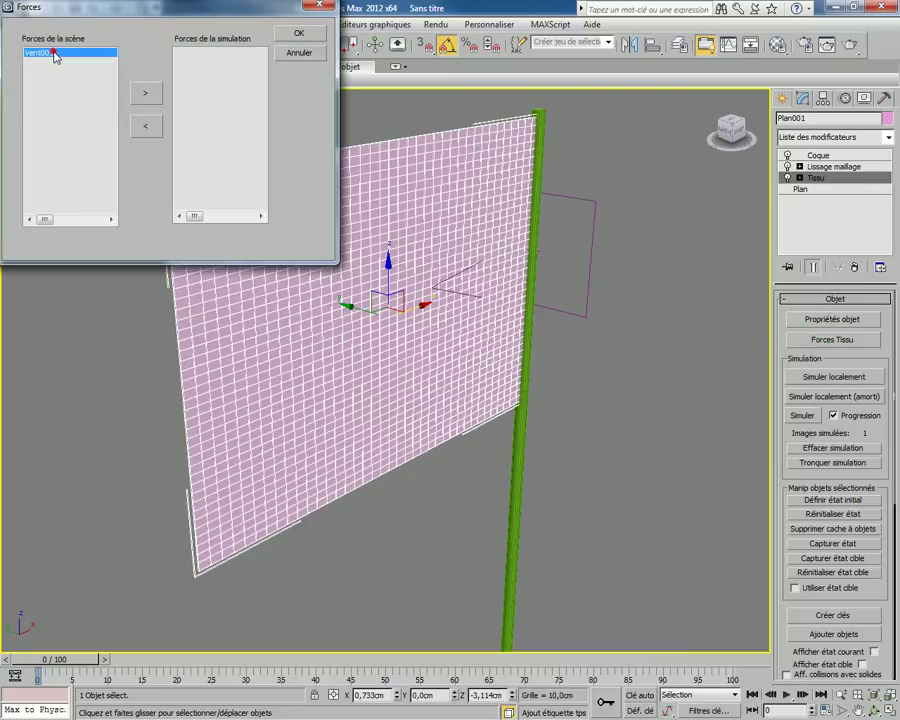
{"action": "left_click", "coordinate": [144, 97]}
{"action": "left_click", "coordinate": [299, 33]}
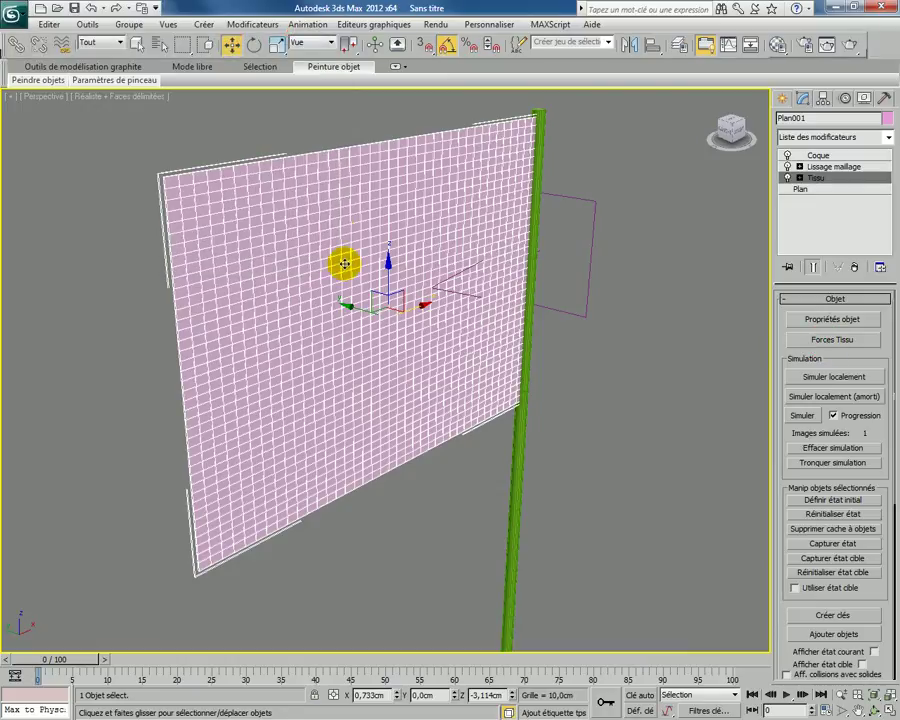
{"action": "left_click", "coordinate": [816, 178]}
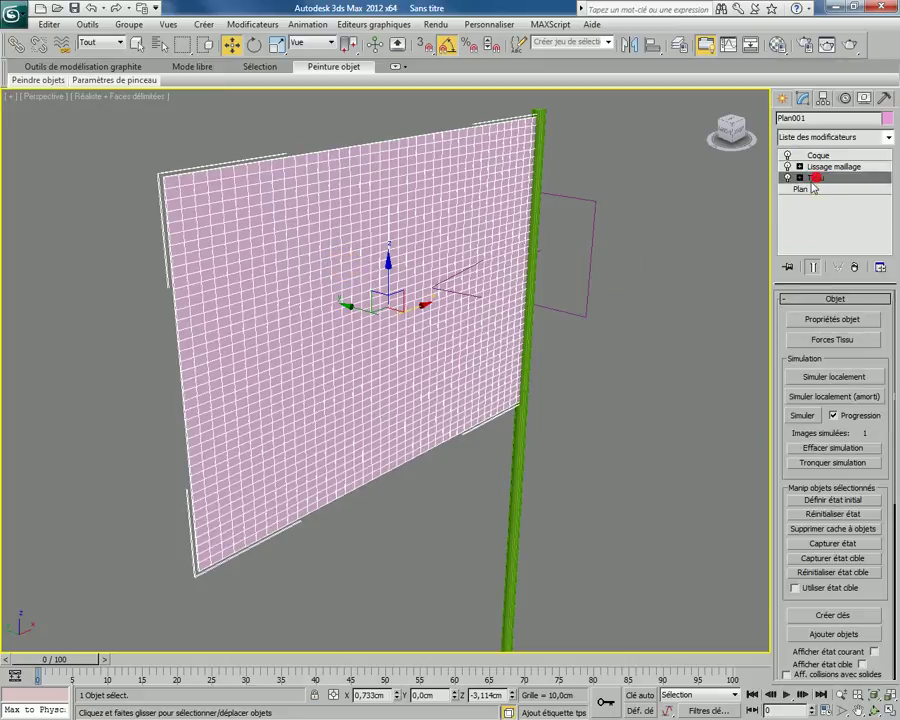
- Make Plan001 a cloth object using the Cotton fabric preset
{"action": "left_click", "coordinate": [833, 322]}
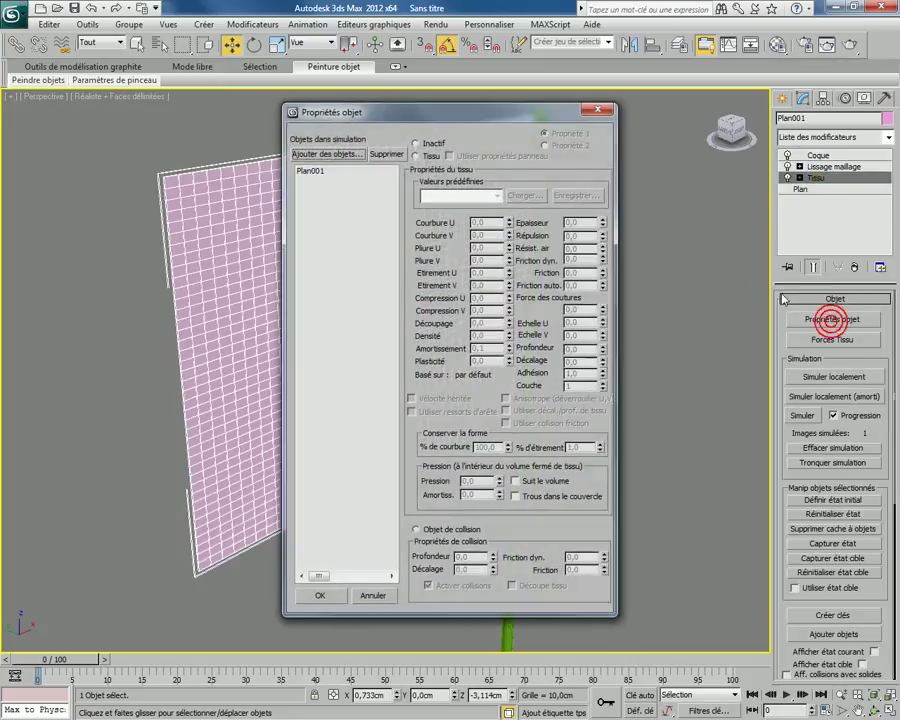
{"action": "left_click", "coordinate": [310, 172]}
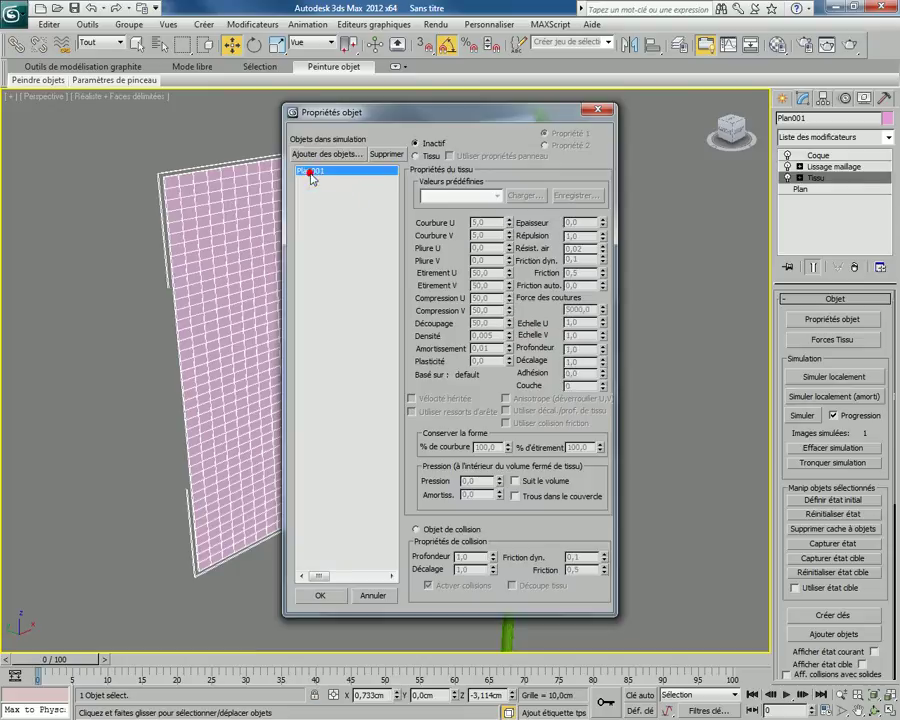
{"action": "left_click", "coordinate": [415, 156]}
{"action": "left_click", "coordinate": [489, 199]}
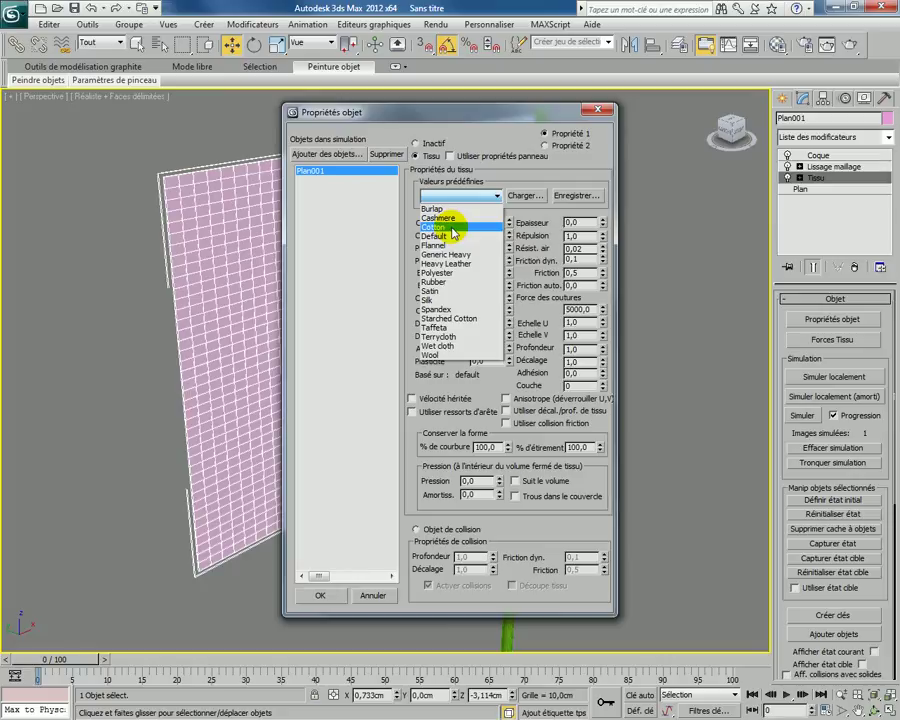
{"action": "left_click", "coordinate": [454, 232]}
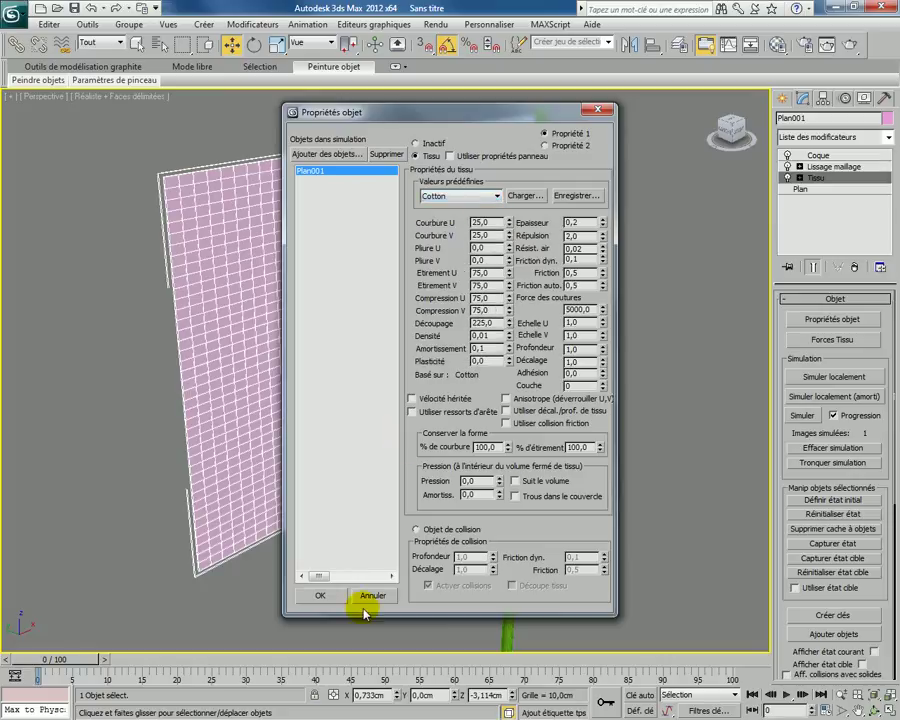
{"action": "left_click", "coordinate": [321, 596]}
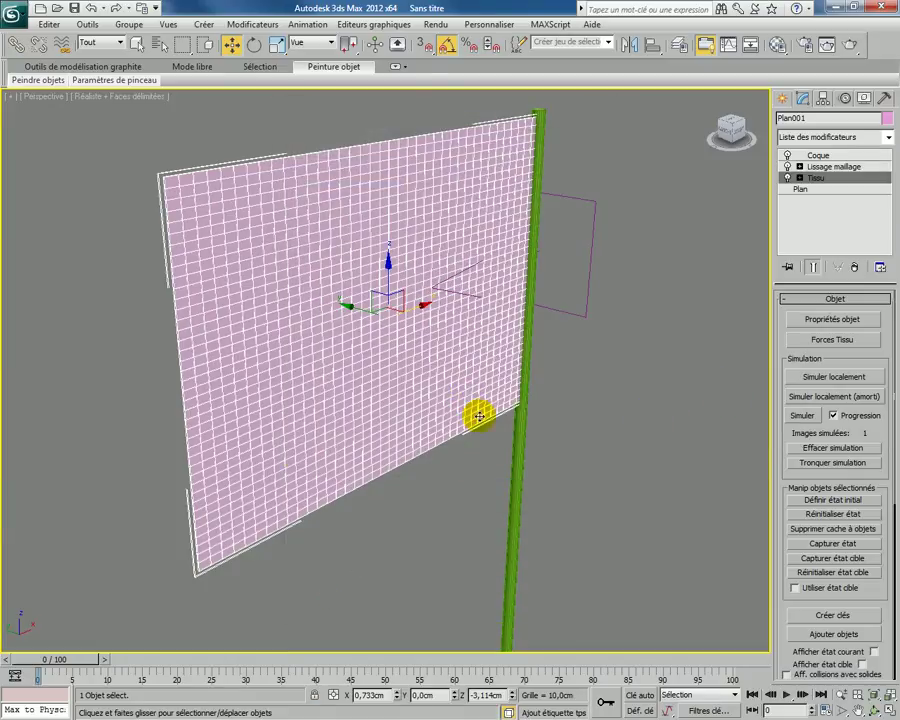
- Run the cloth simulation over 101 frames, then rewind the timeline to frame 0
{"action": "mouse_move", "coordinate": [404, 428]}
{"action": "middle_mouse_down", "text": "alt"}
{"action": "mouse_move", "coordinate": [281, 406]}
{"action": "mouse_move", "coordinate": [333, 409]}
{"action": "middle_mouse_up", "text": "alt"}
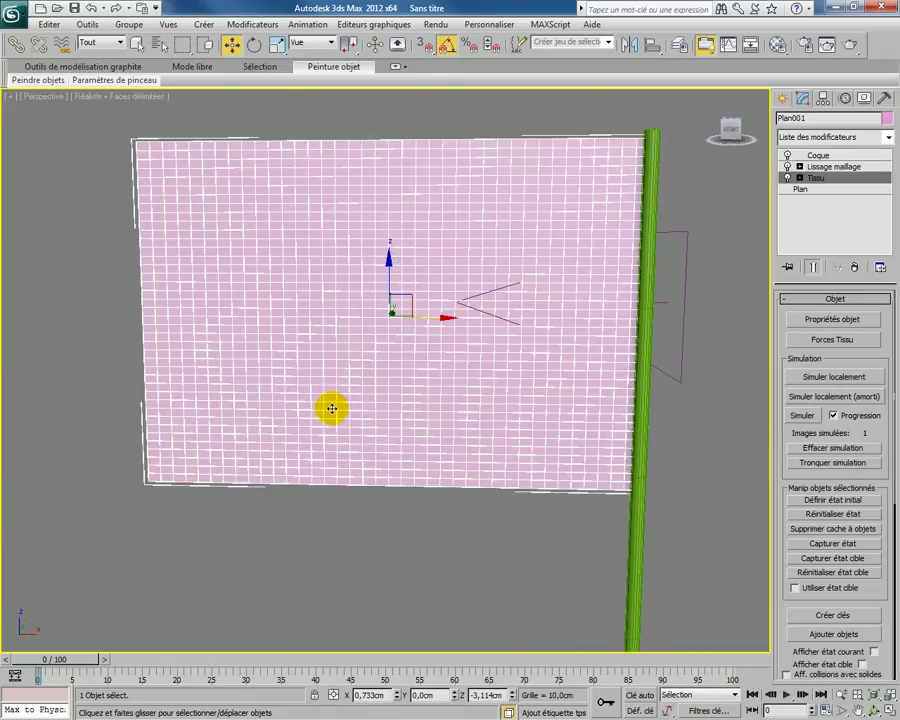
{"action": "left_click", "coordinate": [808, 417]}
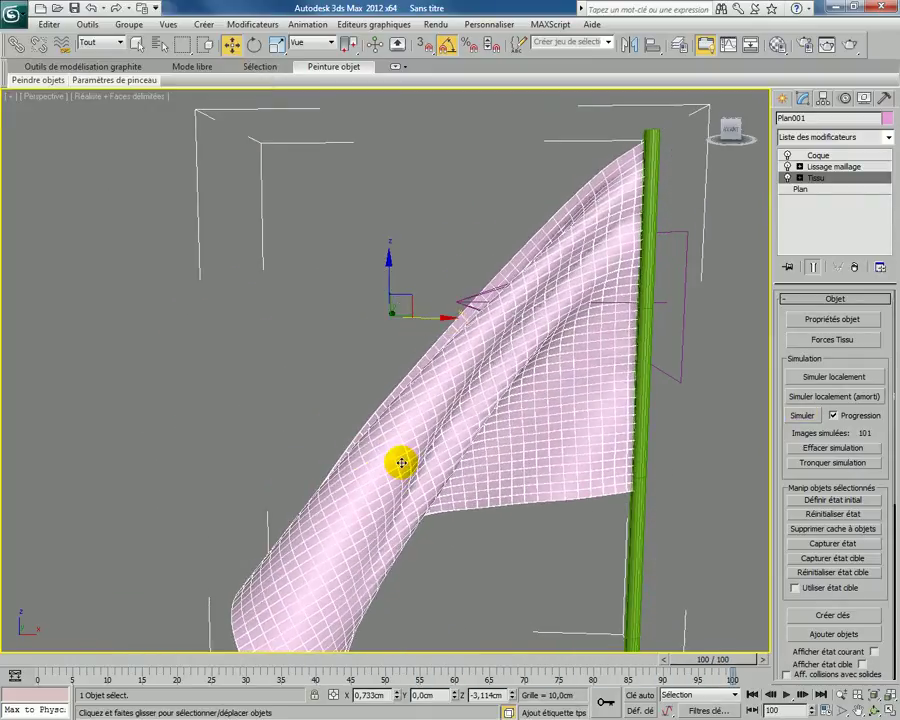
{"action": "mouse_move", "coordinate": [702, 658]}
{"action": "left_mouse_down"}
{"action": "mouse_move", "coordinate": [60, 659]}
{"action": "mouse_move", "coordinate": [603, 660]}
{"action": "mouse_move", "coordinate": [203, 636]}
{"action": "mouse_move", "coordinate": [28, 636]}
{"action": "mouse_move", "coordinate": [595, 641]}
{"action": "mouse_move", "coordinate": [100, 650]}
{"action": "mouse_move", "coordinate": [10, 642]}
{"action": "mouse_move", "coordinate": [197, 652]}
{"action": "mouse_move", "coordinate": [502, 635]}
{"action": "mouse_move", "coordinate": [730, 657]}
{"action": "mouse_move", "coordinate": [263, 604]}
{"action": "mouse_move", "coordinate": [125, 598]}
{"action": "mouse_move", "coordinate": [15, 617]}
{"action": "left_mouse_up"}
{"action": "key", "text": "w"}
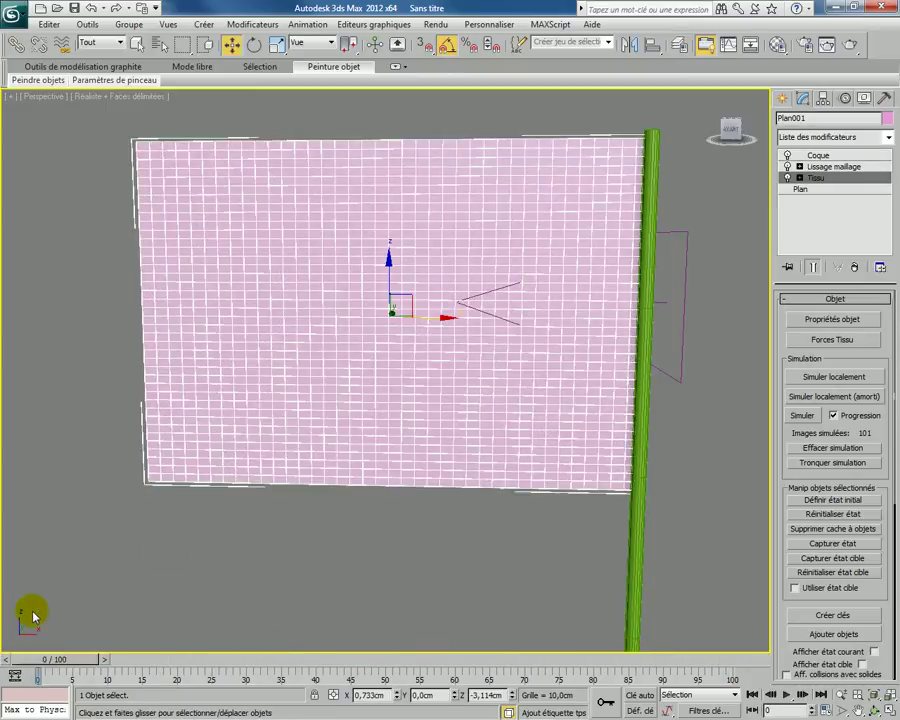
{"action": "mouse_move", "coordinate": [368, 405]}
{"action": "middle_mouse_down", "text": "alt"}
{"action": "mouse_move", "coordinate": [408, 404]}
{"action": "mouse_move", "coordinate": [381, 444]}
{"action": "mouse_move", "coordinate": [374, 436]}
{"action": "middle_mouse_up", "text": "alt"}
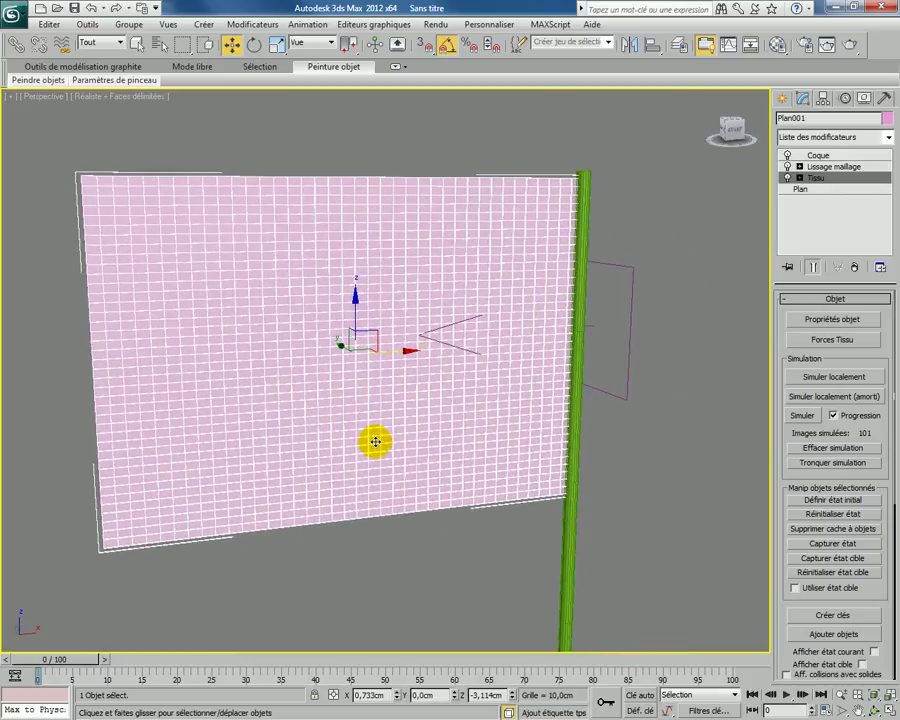
{"action": "left_click", "coordinate": [434, 25]}
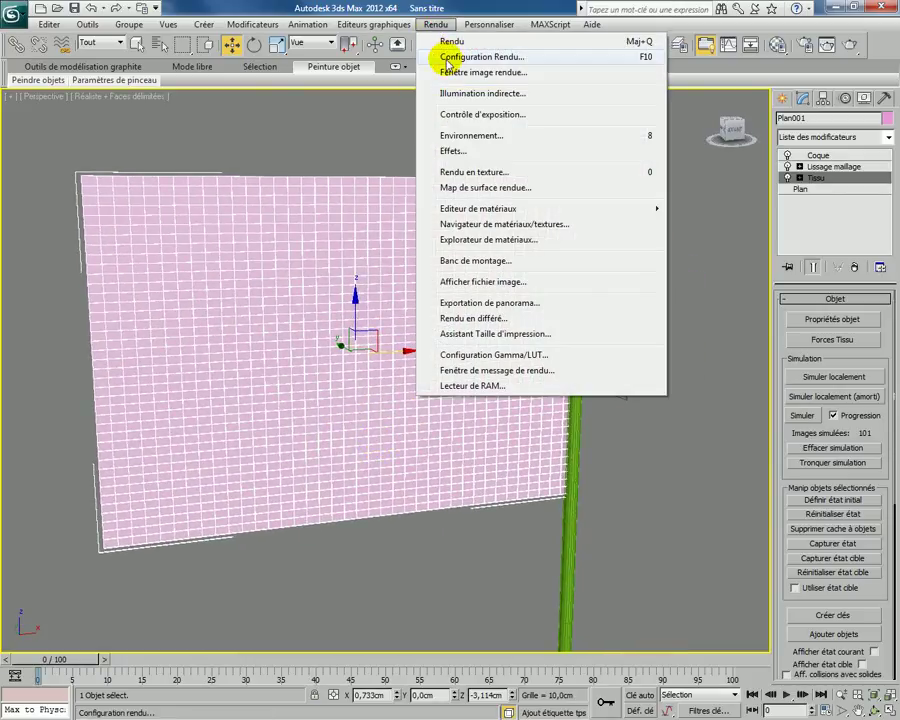
{"action": "left_click", "coordinate": [449, 57]}
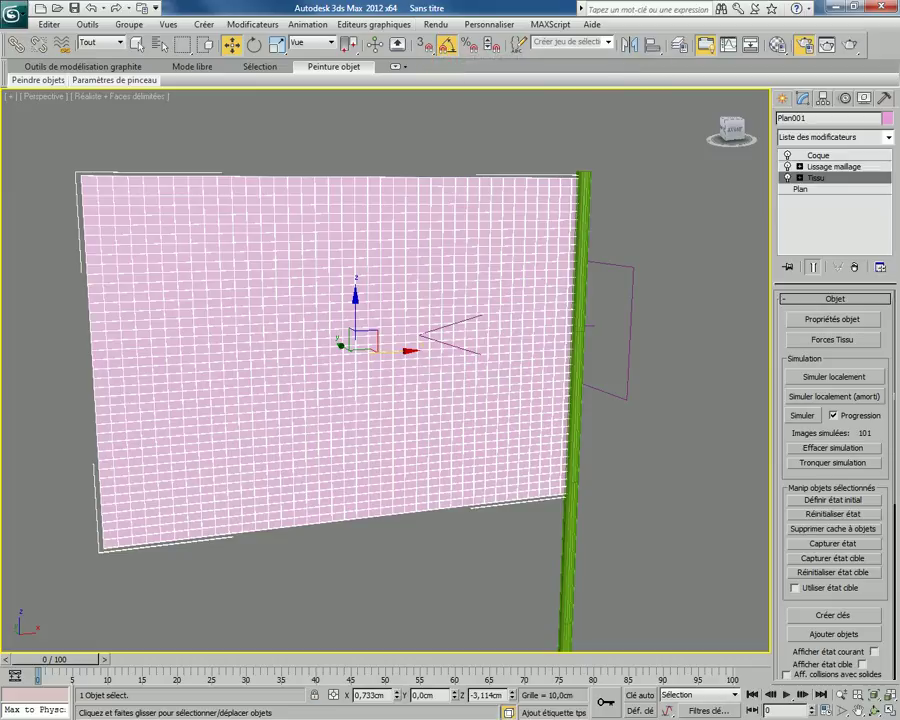
{"action": "scroll", "coordinate": [639, 470], "scroll_direction": "down", "scroll_amount": 5}
{"action": "scroll", "coordinate": [630, 465], "scroll_direction": "down", "scroll_amount": 2}
{"action": "left_click", "coordinate": [617, 462]}
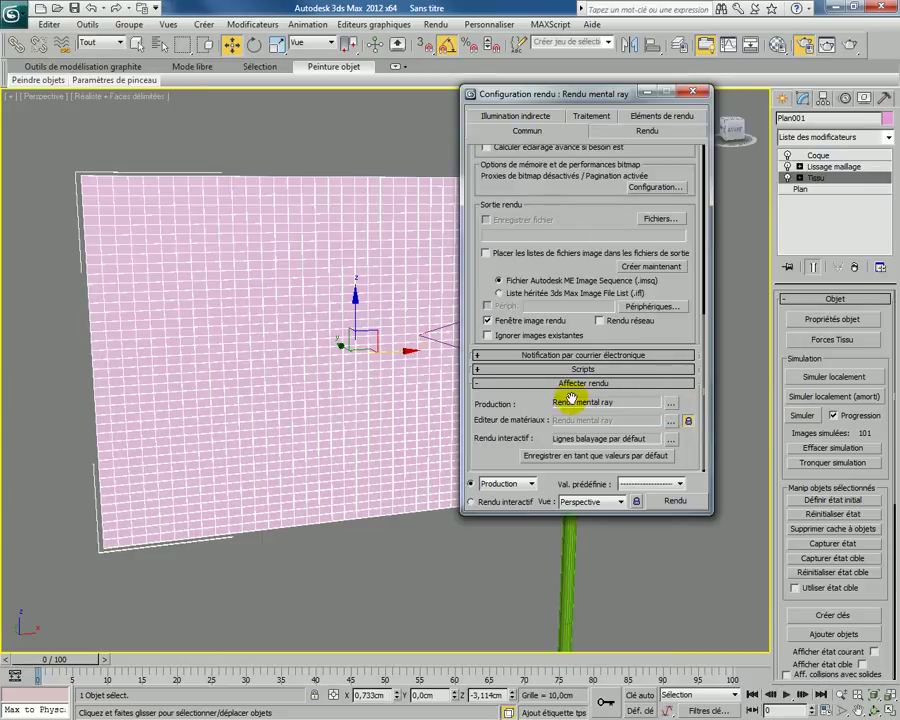
{"action": "left_click", "coordinate": [675, 406]}
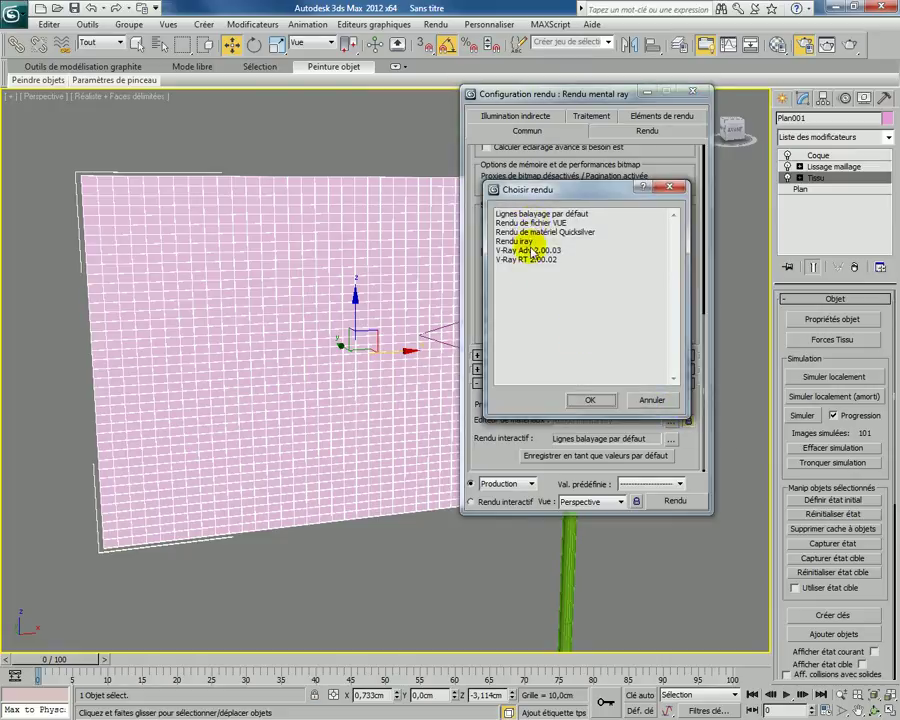
{"action": "left_click", "coordinate": [645, 399]}
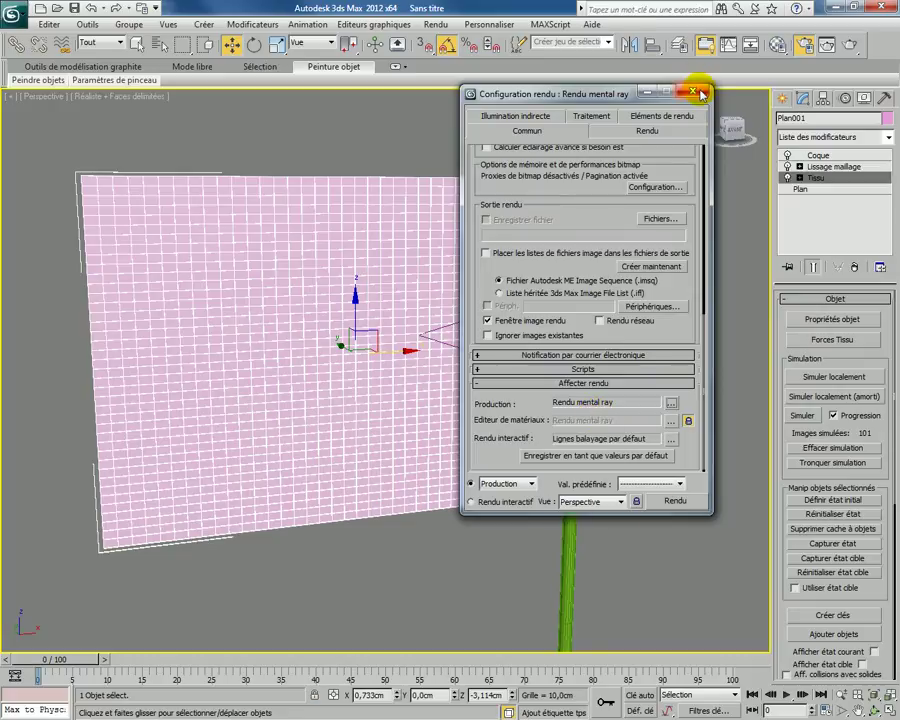
{"action": "left_click", "coordinate": [697, 92]}
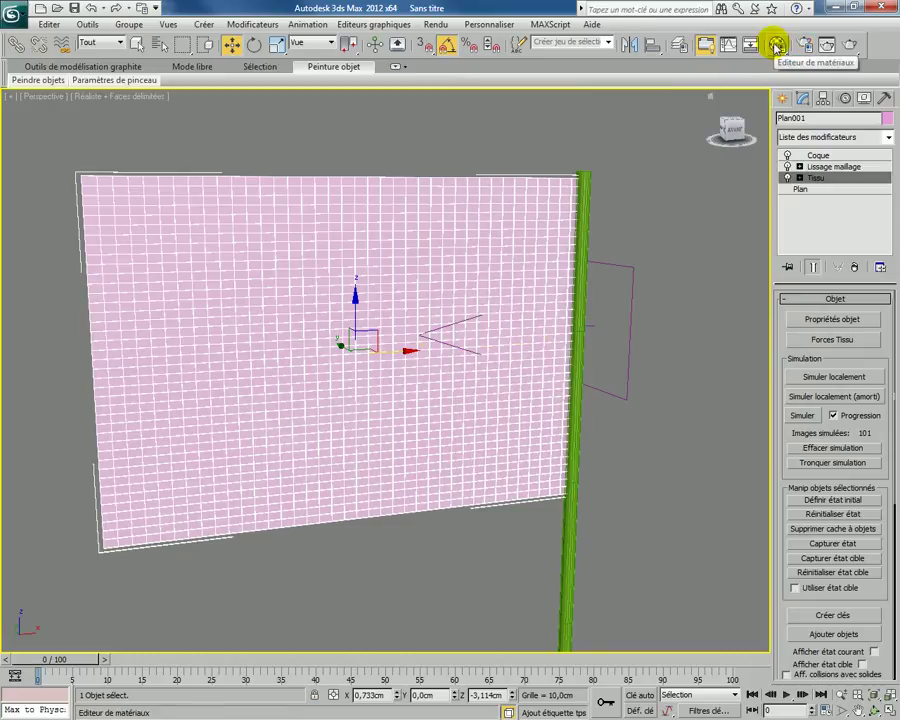
- Make the second material slot an Arch & Design material with the Plastique brillant template
{"action": "left_click", "coordinate": [778, 47]}
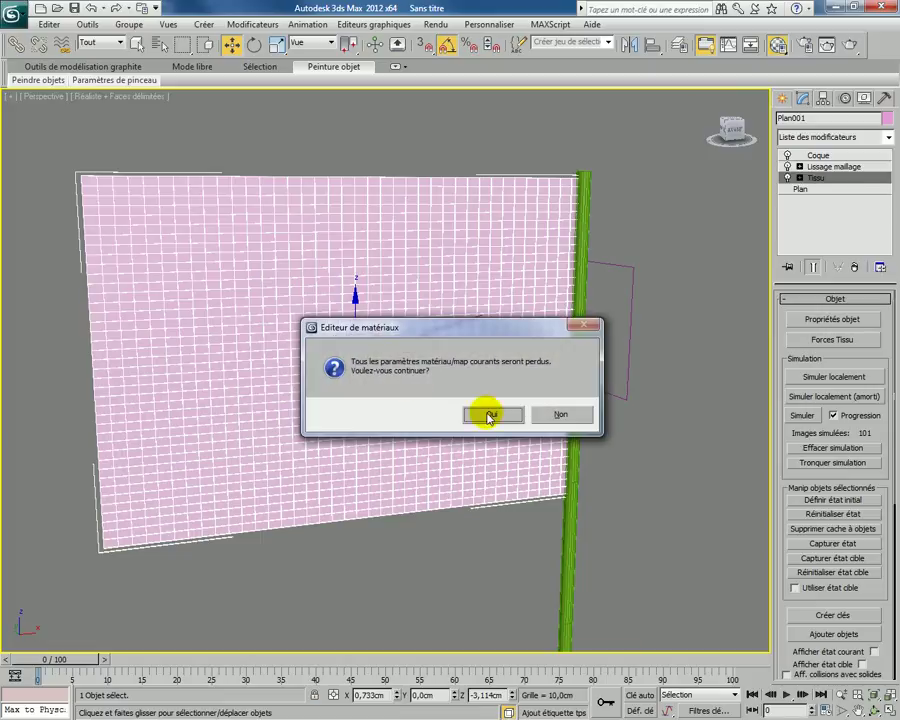
{"action": "left_click", "coordinate": [491, 416]}
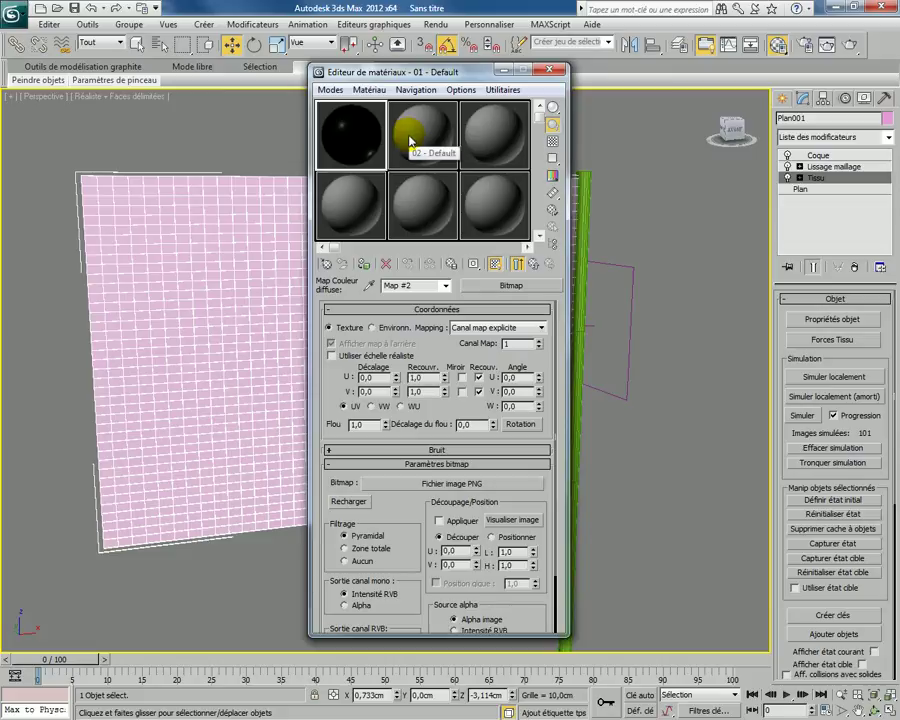
{"action": "left_click", "coordinate": [410, 141]}
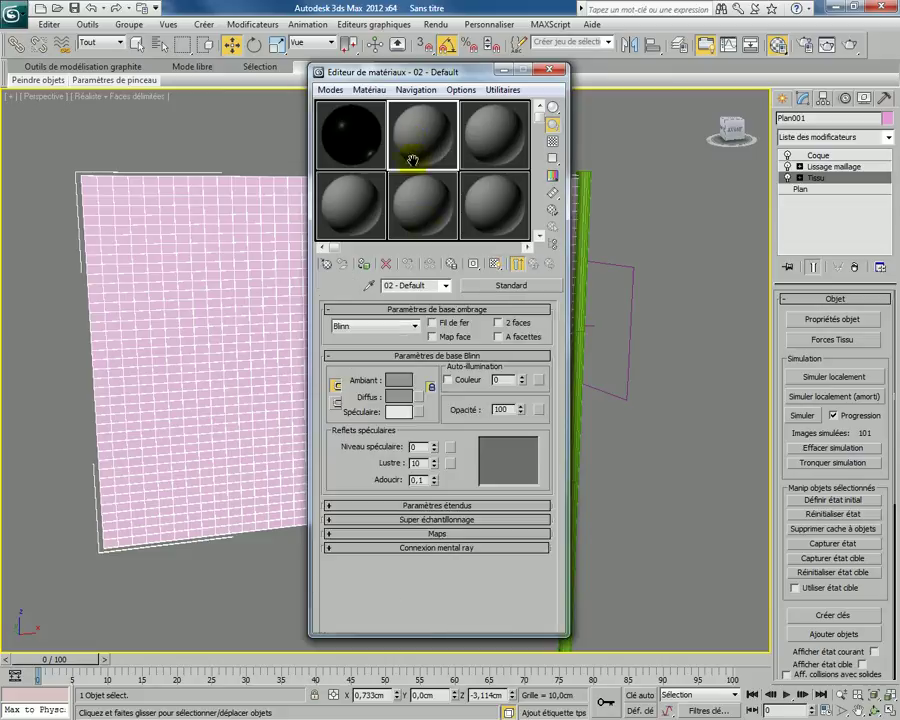
{"action": "left_click", "coordinate": [484, 288]}
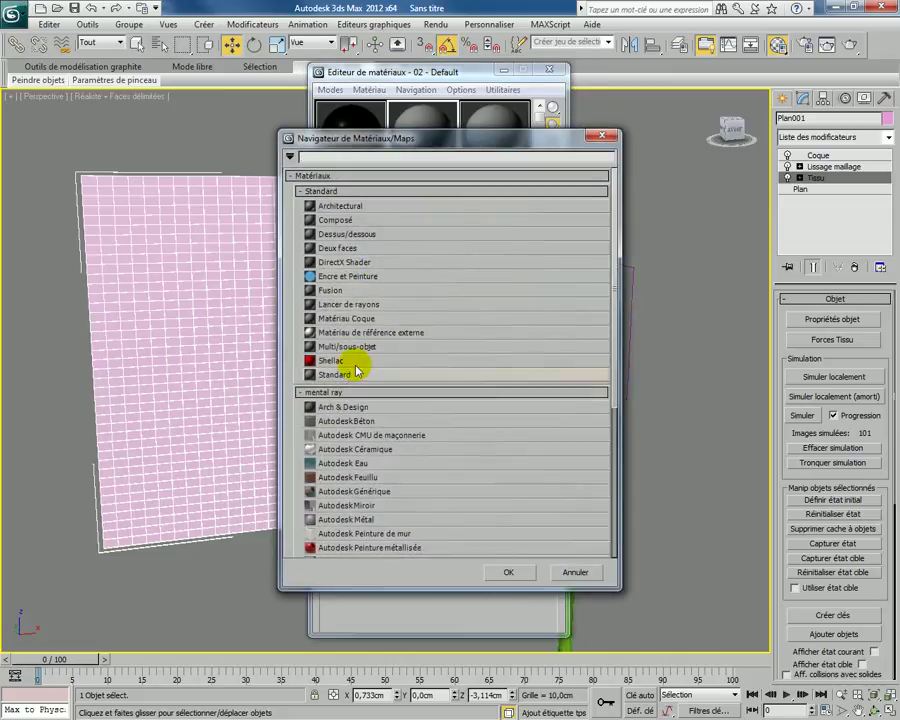
{"action": "left_click", "coordinate": [340, 410]}
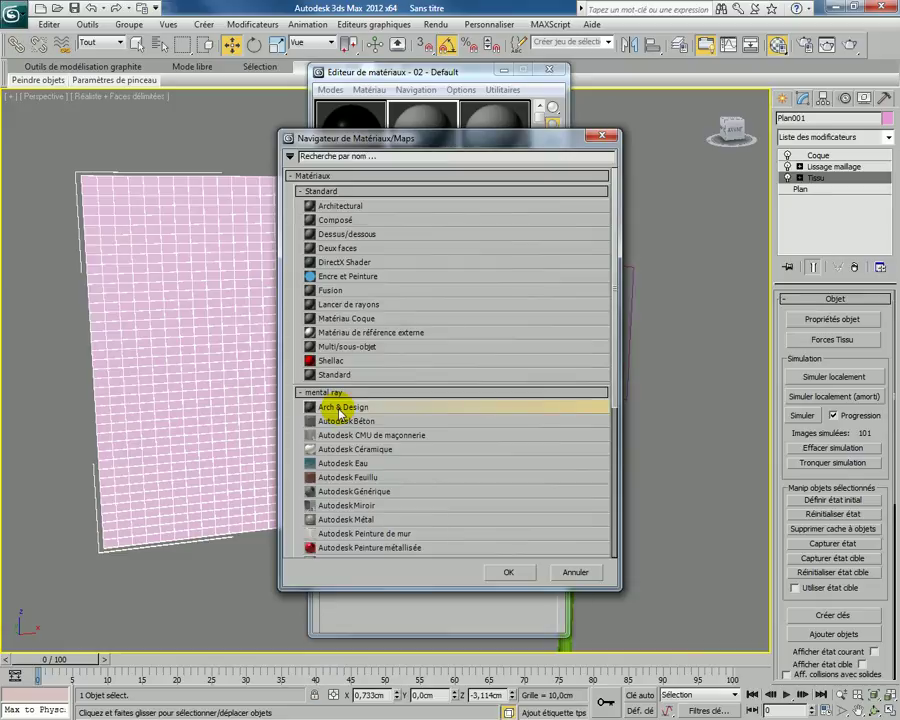
{"action": "double_click", "coordinate": [340, 410]}
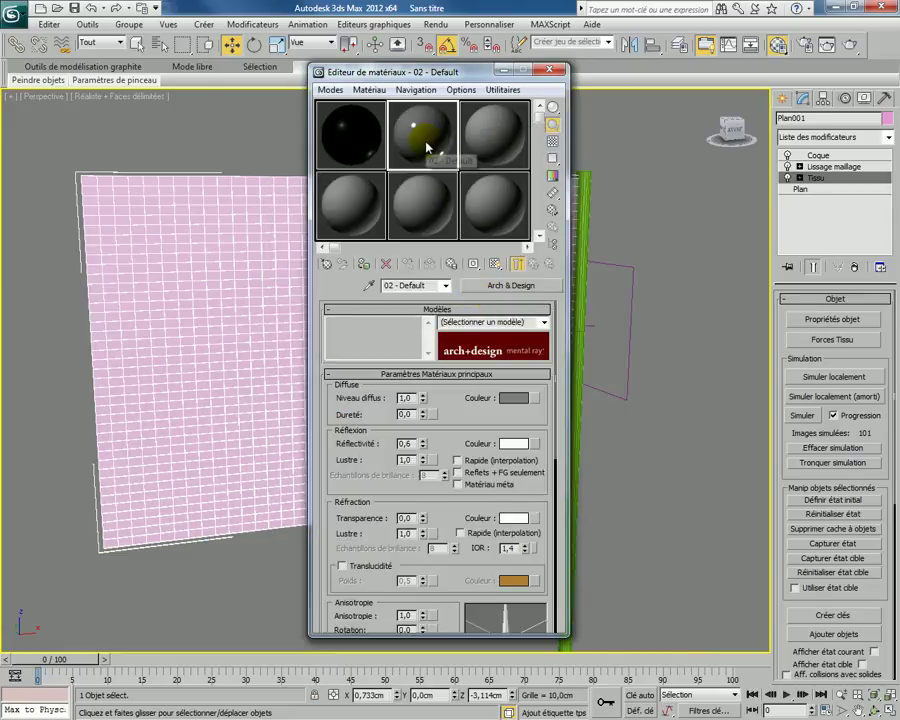
{"action": "left_click", "coordinate": [542, 322]}
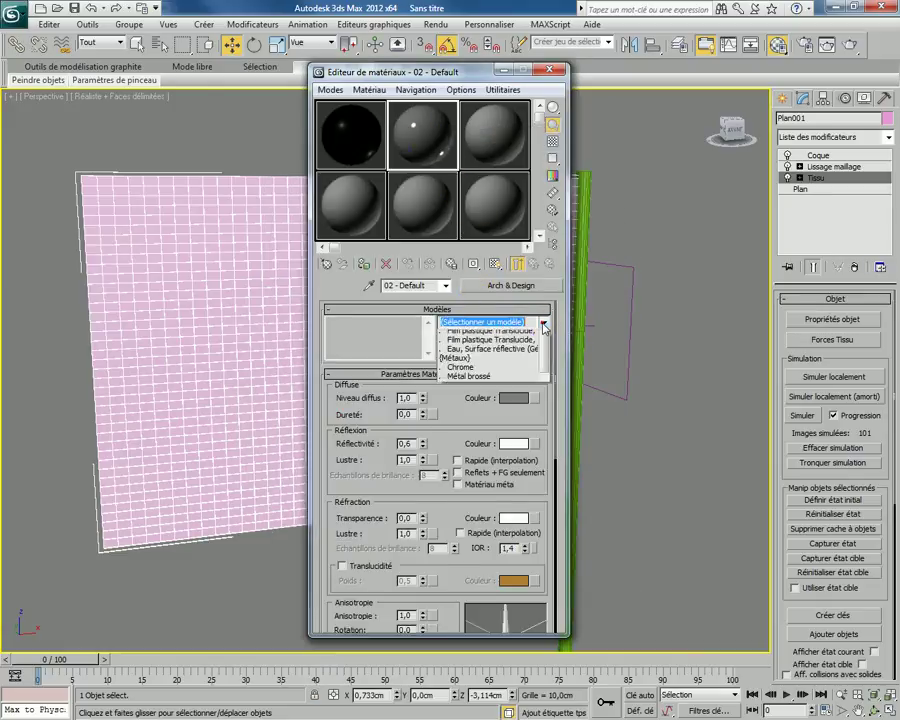
{"action": "scroll", "coordinate": [546, 372], "scroll_direction": "down", "scroll_amount": 1}
{"action": "scroll", "coordinate": [546, 372], "scroll_direction": "down", "scroll_amount": 2}
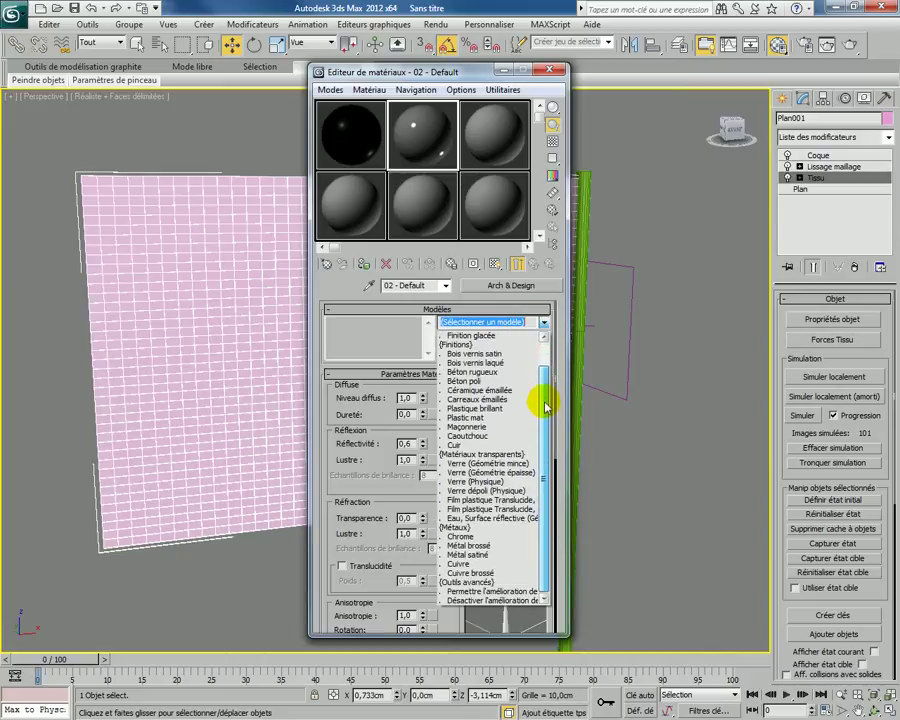
{"action": "scroll", "coordinate": [546, 400], "scroll_direction": "up", "scroll_amount": 1}
{"action": "scroll", "coordinate": [545, 390], "scroll_direction": "up", "scroll_amount": 1}
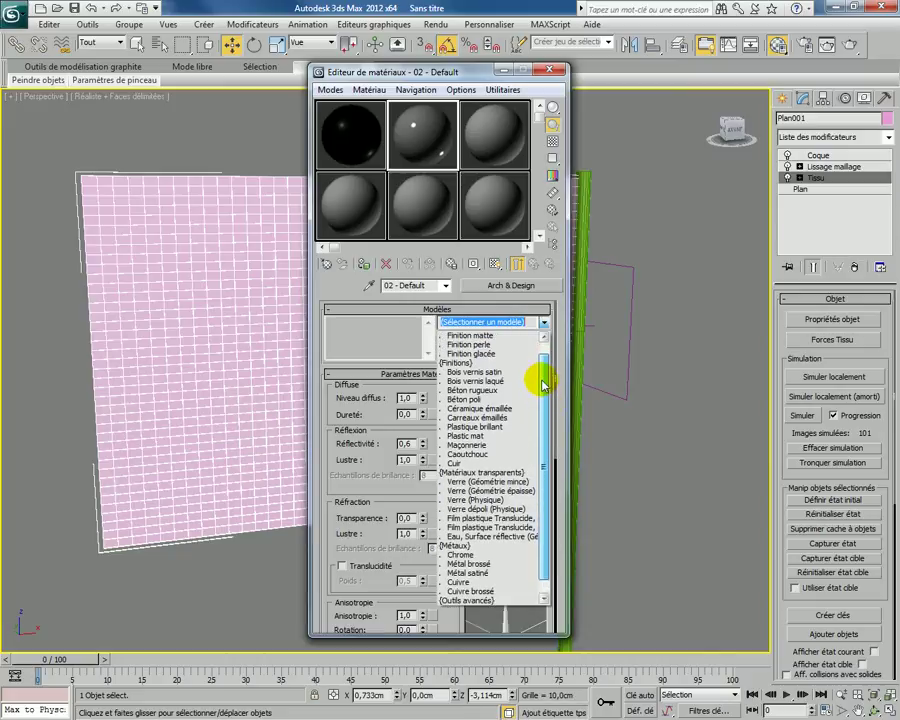
{"action": "left_click", "coordinate": [478, 425]}
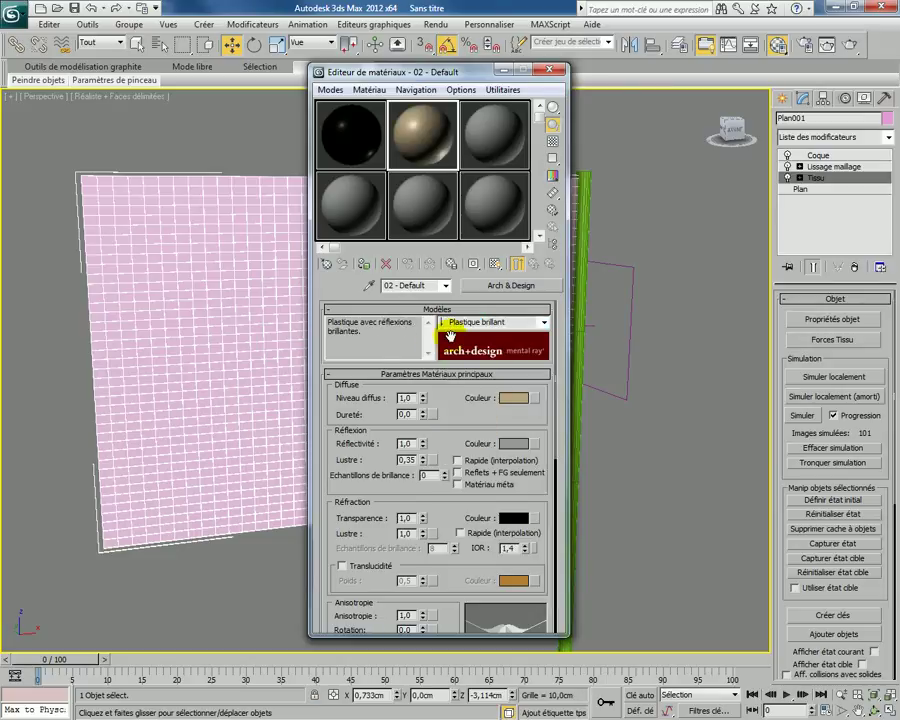
- Use drapeau-marocain.png as the Bitmap diffuse map, assign it to Plan001 and show it in the viewport
{"action": "left_click", "coordinate": [536, 401]}
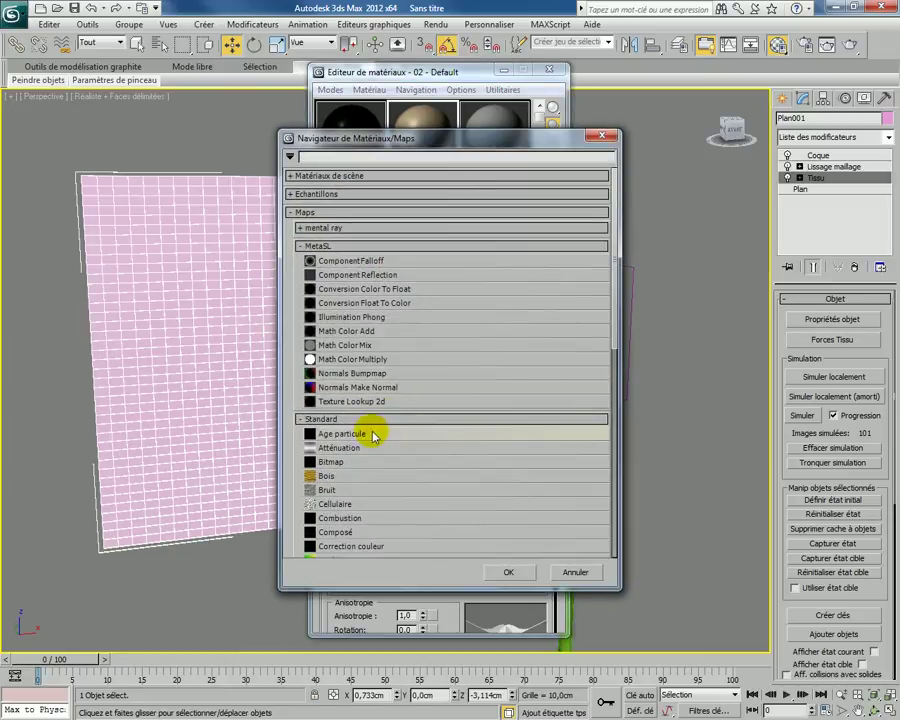
{"action": "left_click", "coordinate": [377, 419]}
{"action": "left_click", "coordinate": [364, 245]}
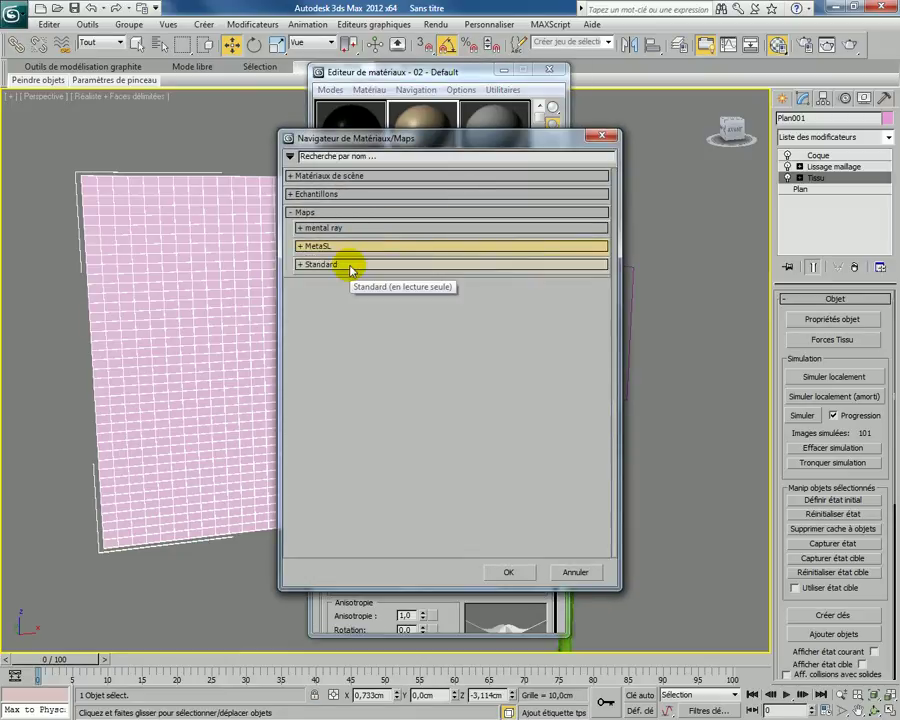
{"action": "left_click", "coordinate": [350, 265]}
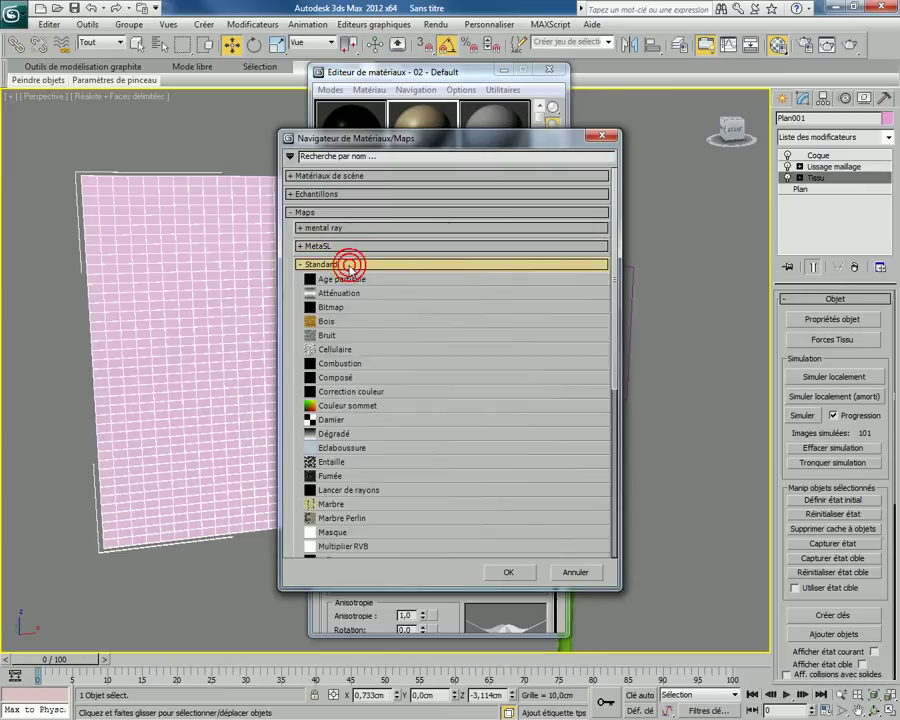
{"action": "double_click", "coordinate": [349, 312]}
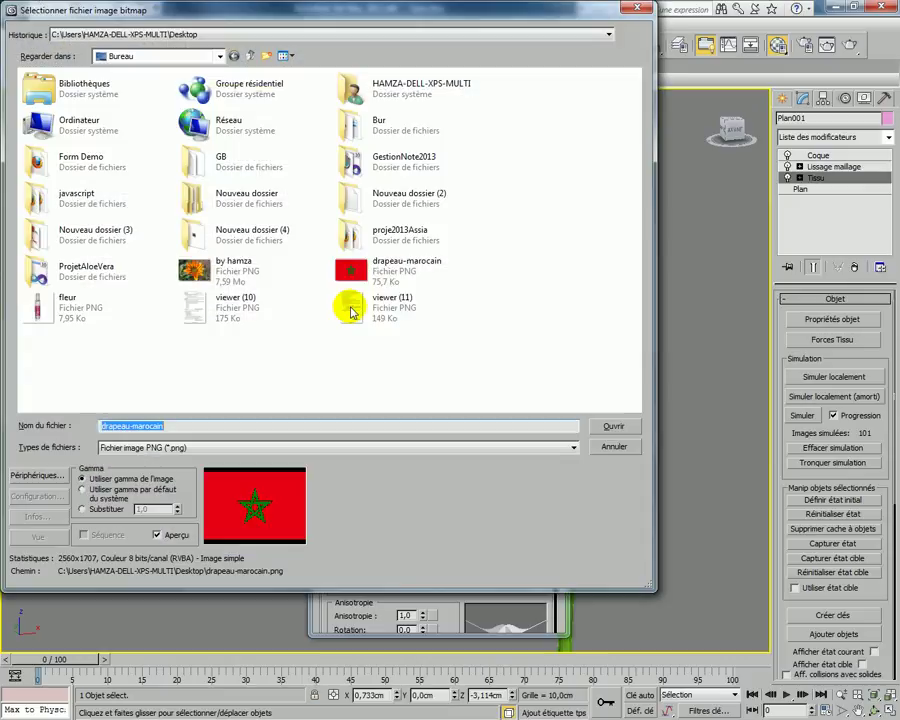
{"action": "double_click", "coordinate": [381, 280]}
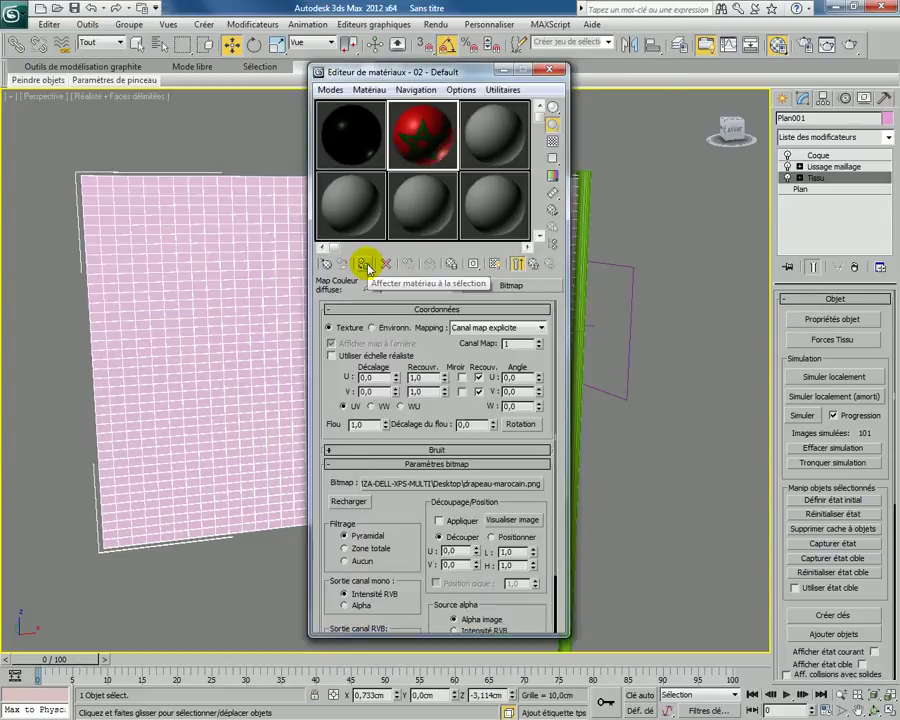
{"action": "left_click", "coordinate": [366, 263]}
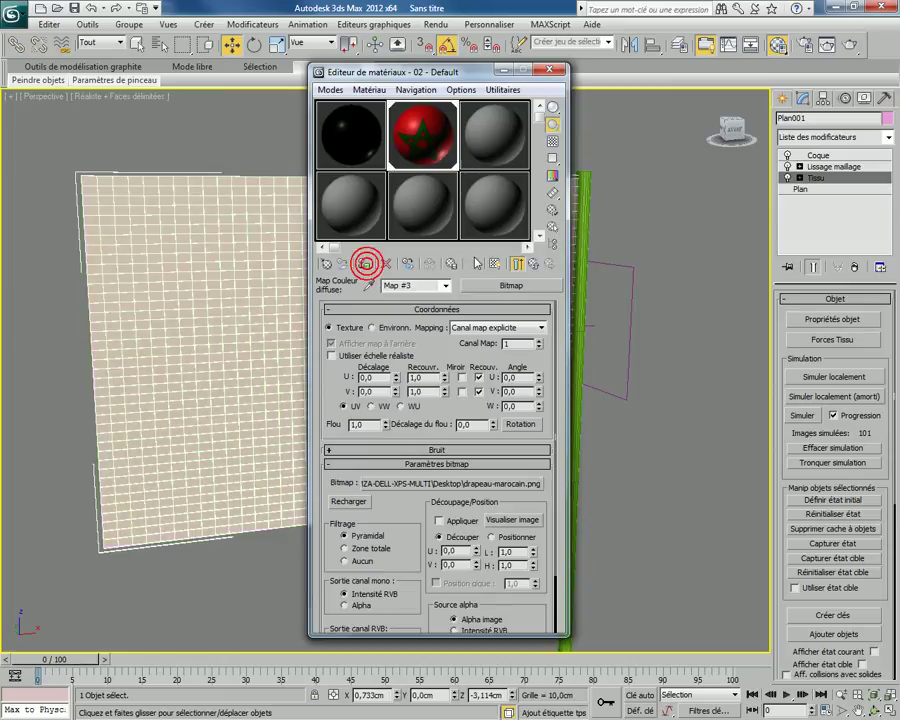
{"action": "left_click", "coordinate": [496, 262]}
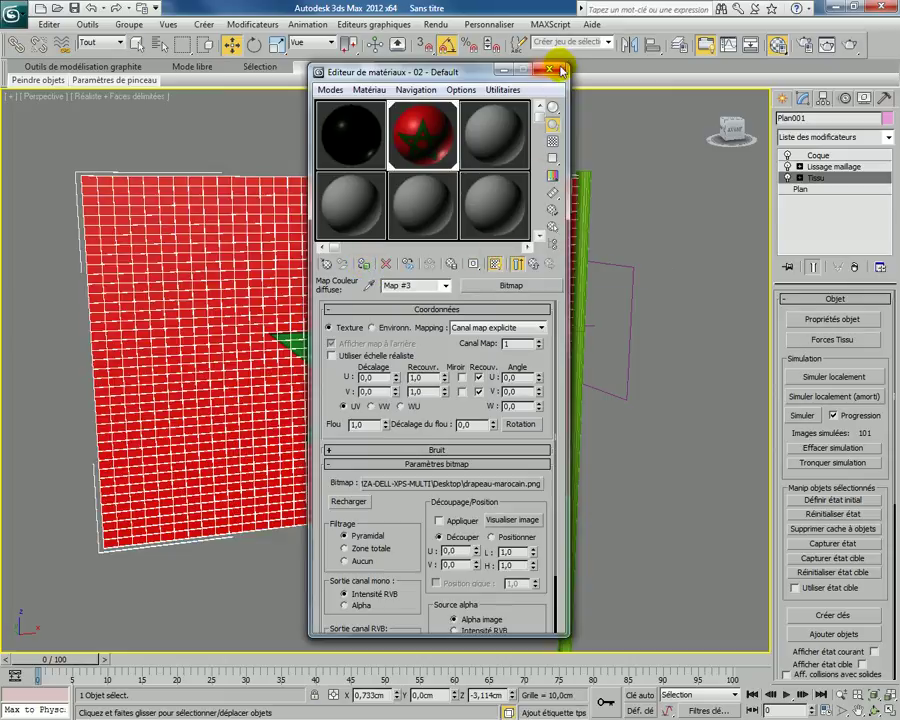
{"action": "left_click", "coordinate": [556, 71]}
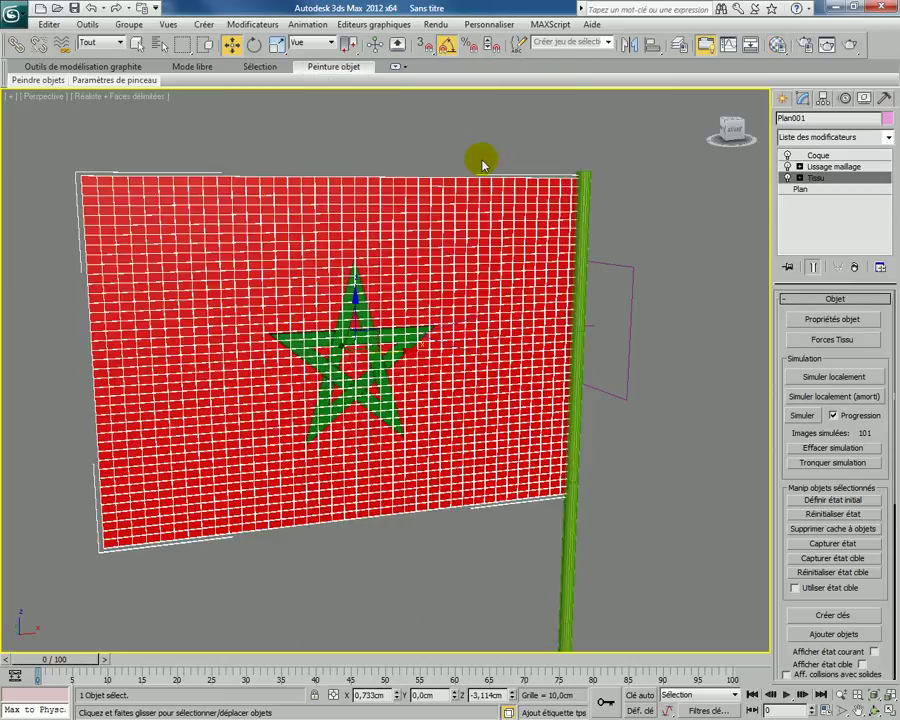
- Turn off Edged Faces, play the waving flag animation, and rewind to frame 0
{"action": "key", "text": "F4"}
{"action": "mouse_move", "coordinate": [447, 274]}
{"action": "middle_mouse_down", "text": "alt"}
{"action": "mouse_move", "coordinate": [398, 290]}
{"action": "mouse_move", "coordinate": [386, 266]}
{"action": "mouse_move", "coordinate": [484, 308]}
{"action": "mouse_move", "coordinate": [481, 301]}
{"action": "mouse_move", "coordinate": [597, 313]}
{"action": "mouse_move", "coordinate": [542, 305]}
{"action": "mouse_move", "coordinate": [632, 299]}
{"action": "mouse_move", "coordinate": [505, 302]}
{"action": "mouse_move", "coordinate": [530, 299]}
{"action": "mouse_move", "coordinate": [542, 300]}
{"action": "mouse_move", "coordinate": [502, 311]}
{"action": "mouse_move", "coordinate": [526, 291]}
{"action": "mouse_move", "coordinate": [456, 310]}
{"action": "middle_mouse_up", "text": "alt"}
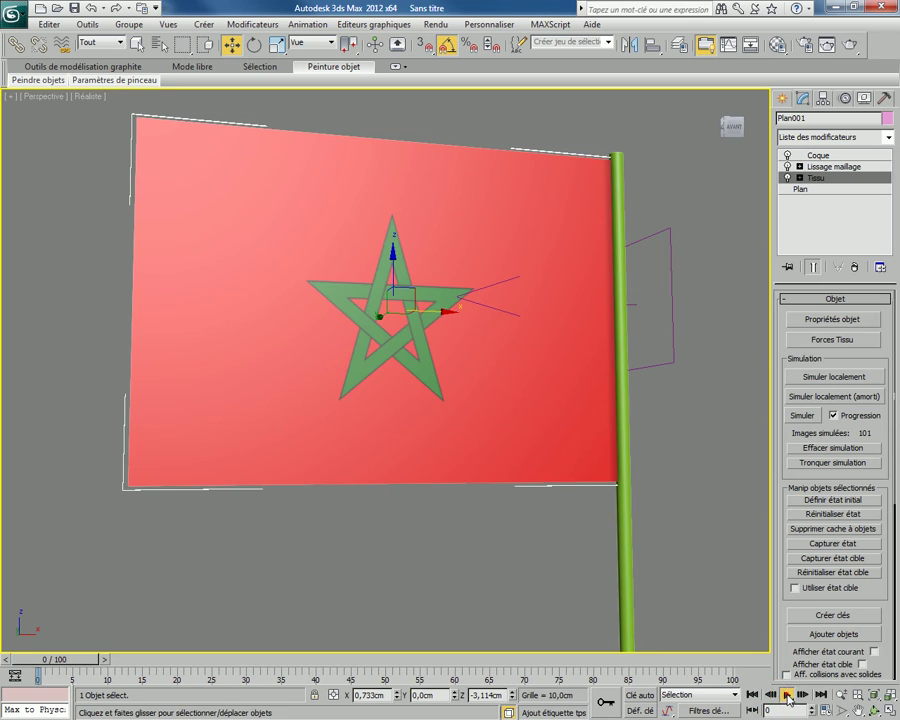
{"action": "left_click", "coordinate": [788, 700]}
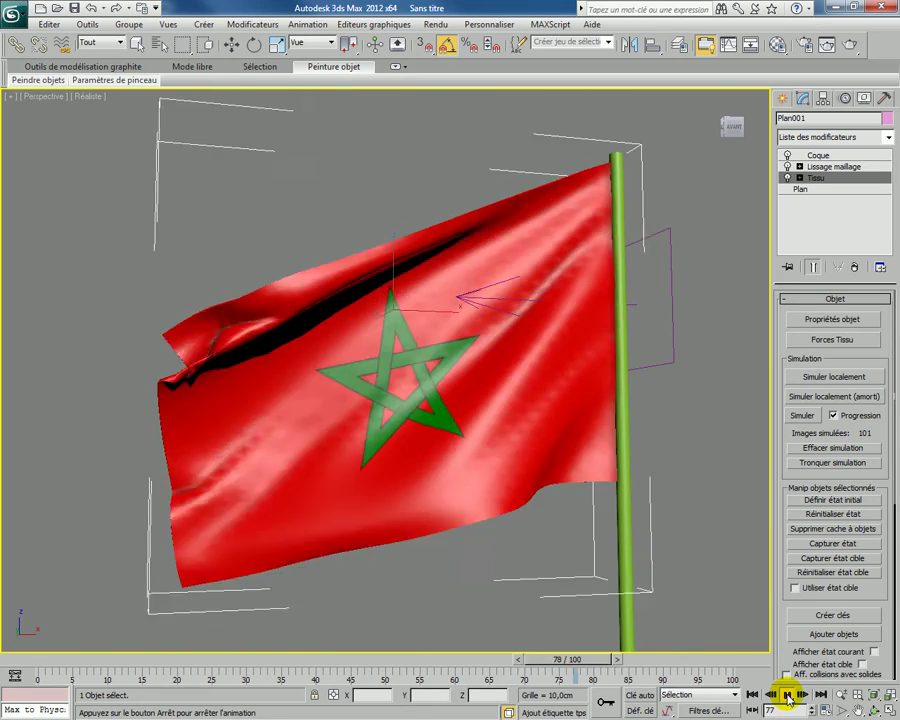
{"action": "left_click", "coordinate": [788, 700]}
{"action": "left_click_drag", "start_coordinate": [712, 660], "coordinate": [70, 616]}
{"action": "key", "text": "w"}
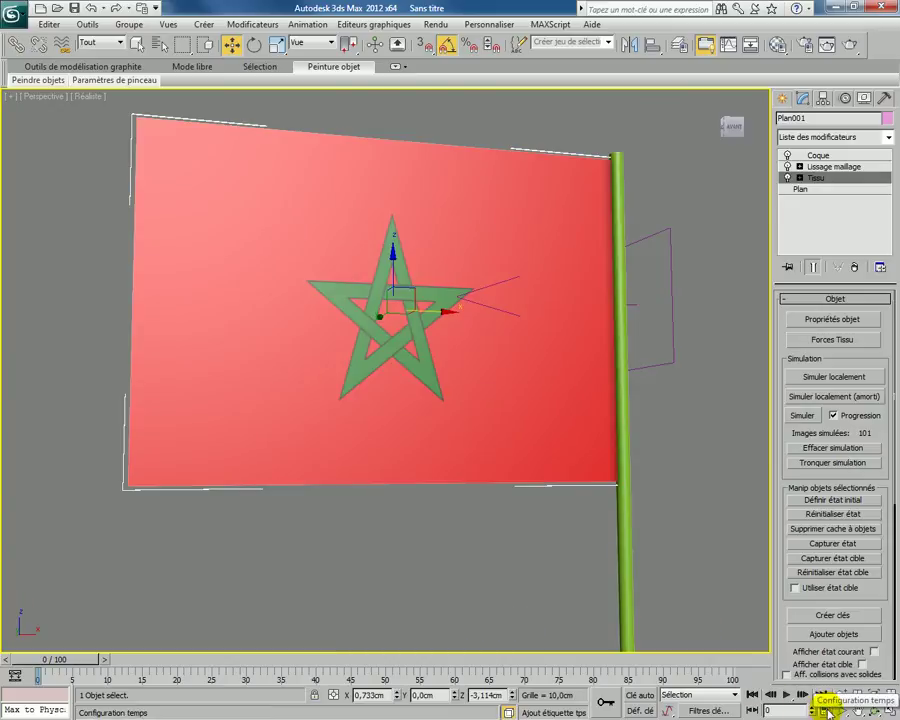
- Set playback speed to 1/4x, replay the waving flag, and return to frame 0
{"action": "left_click", "coordinate": [828, 711]}
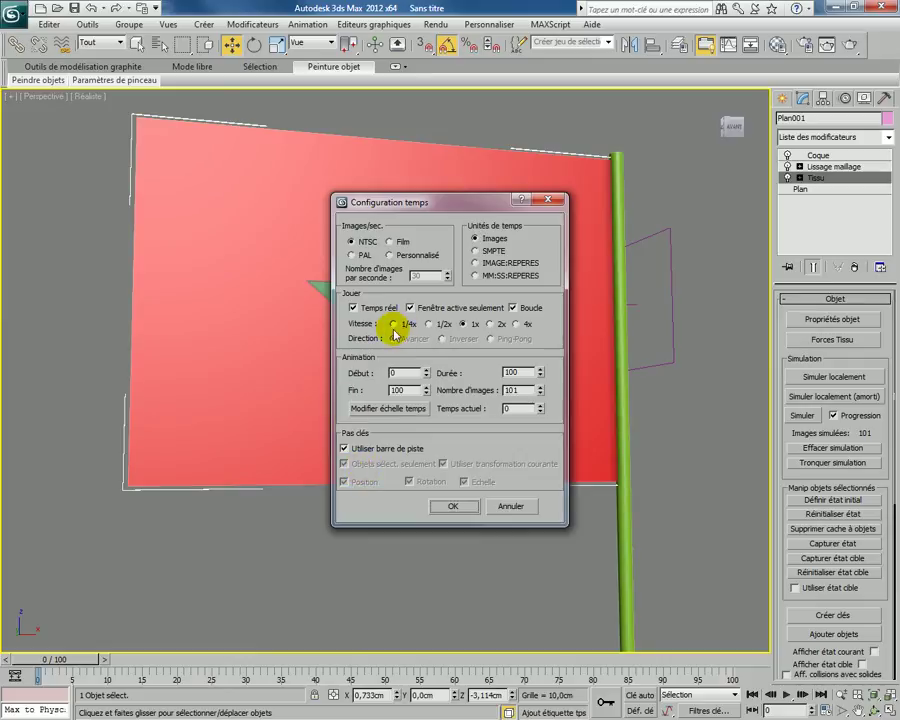
{"action": "left_click", "coordinate": [455, 506]}
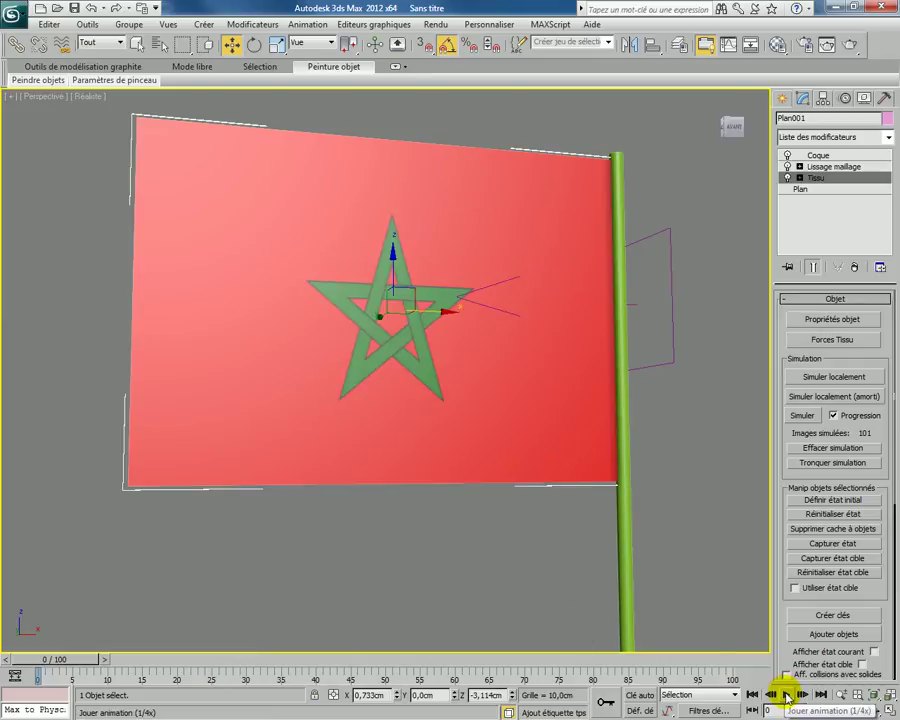
{"action": "left_click", "coordinate": [788, 697]}
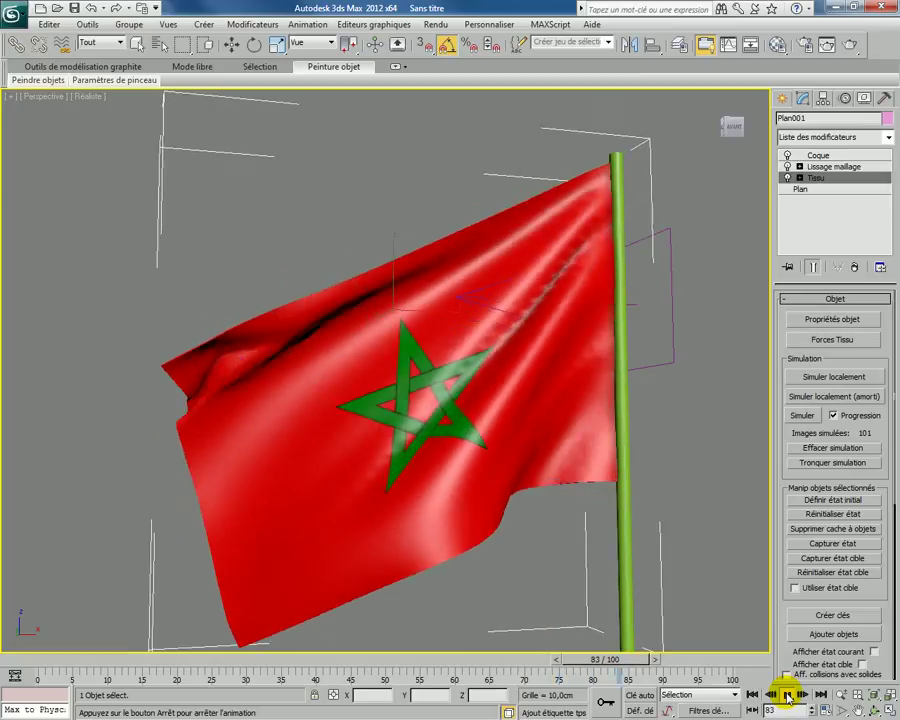
{"action": "left_click", "coordinate": [787, 695]}
{"action": "key", "text": "Home"}
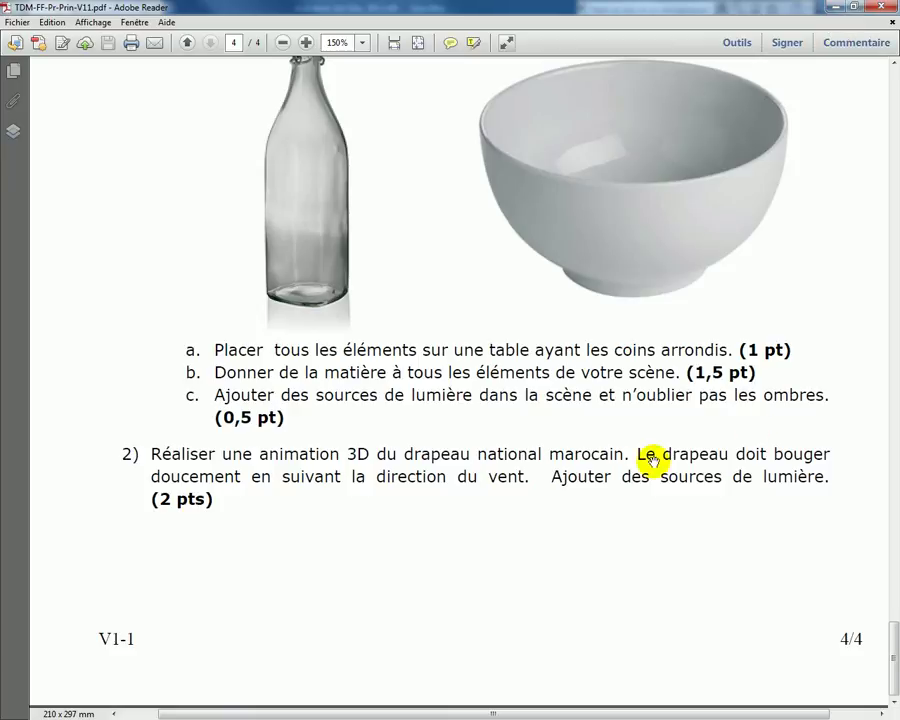
- Minimize the Adobe Reader exercise PDF to bring the 3ds Max flag scene back
{"action": "left_click", "coordinate": [845, 8]}
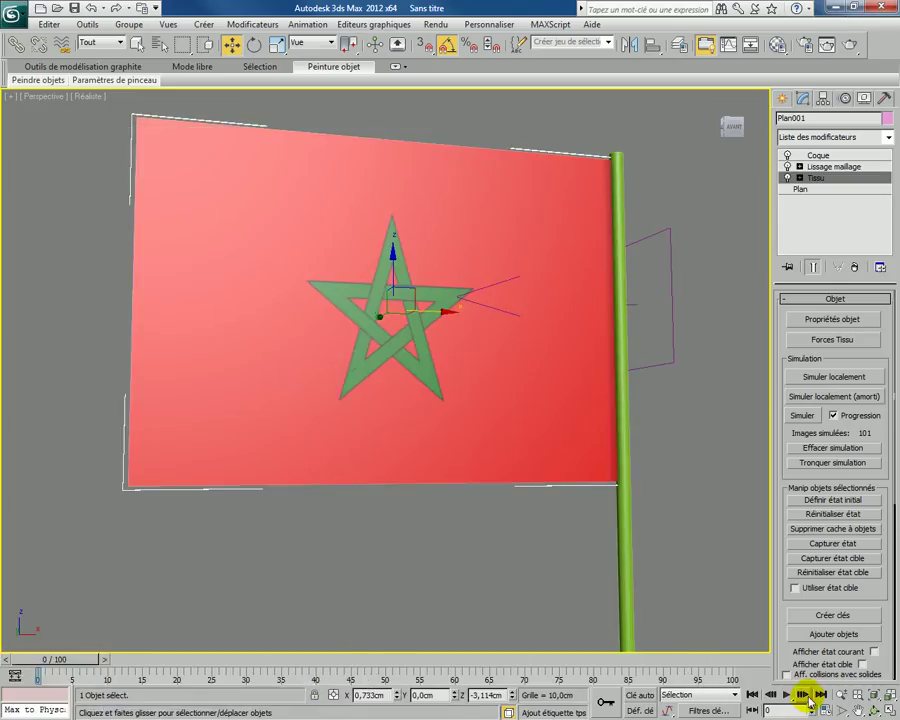
- Scrub the animation back to frame 0 and box-select the flag, pole and wind together
{"action": "mouse_move", "coordinate": [38, 663]}
{"action": "left_mouse_down"}
{"action": "mouse_move", "coordinate": [132, 658]}
{"action": "mouse_move", "coordinate": [25, 660]}
{"action": "left_mouse_up"}
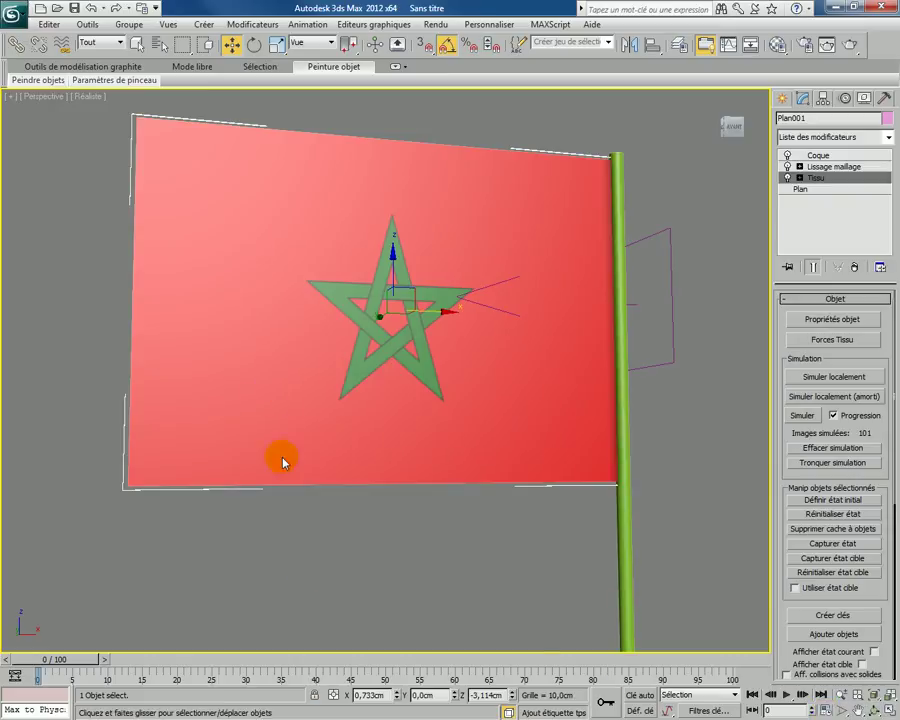
{"action": "left_click", "coordinate": [313, 571]}
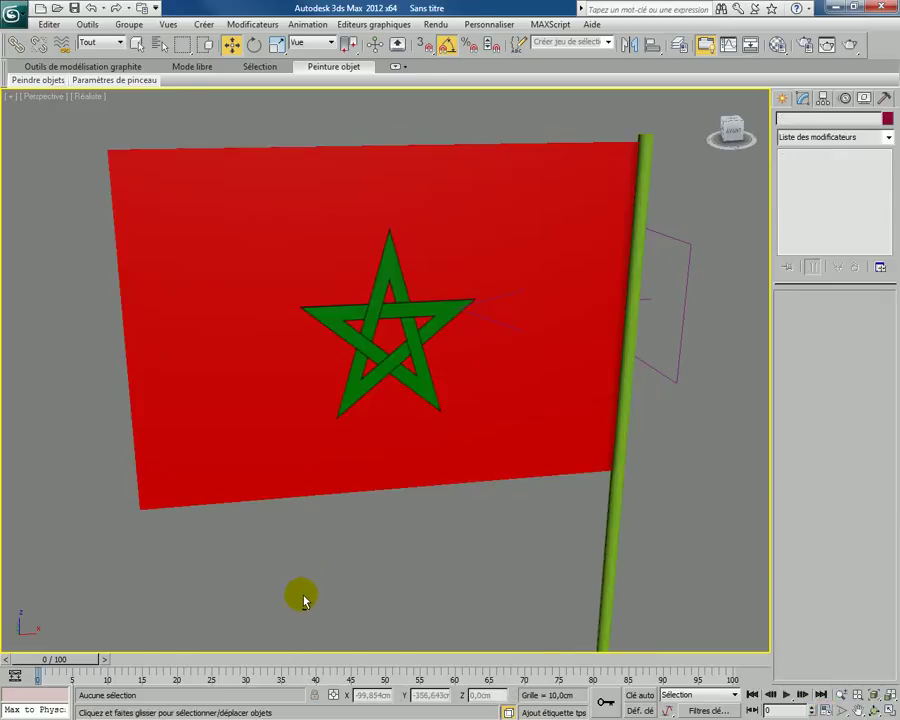
{"action": "scroll", "coordinate": [382, 571], "scroll_direction": "down", "scroll_amount": 5}
{"action": "scroll", "coordinate": [382, 562], "scroll_direction": "up", "scroll_amount": 3}
{"action": "scroll", "coordinate": [378, 557], "scroll_direction": "up", "scroll_amount": 2}
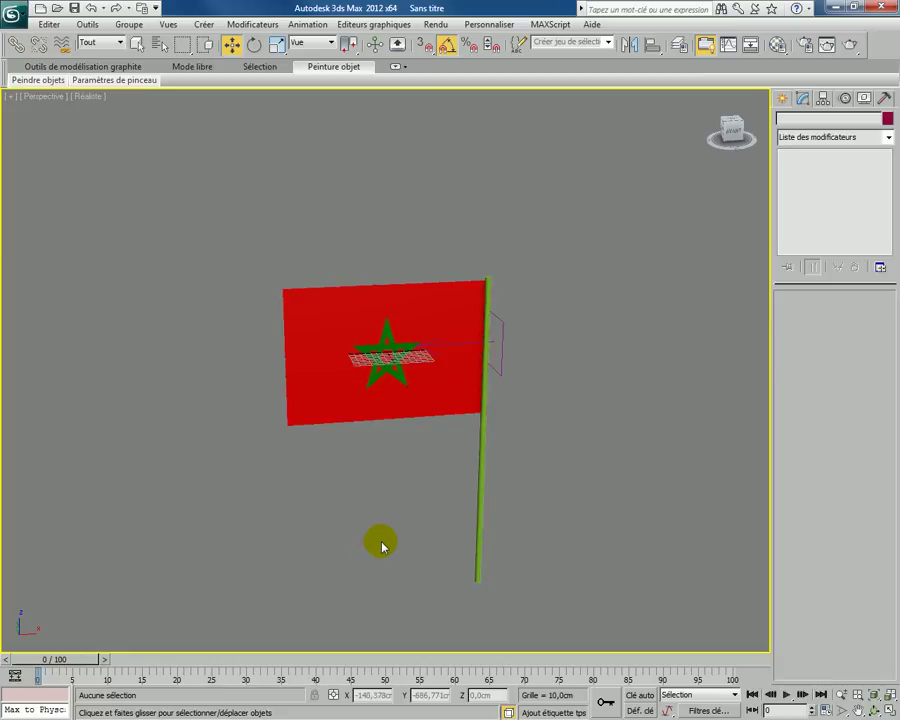
{"action": "left_click_drag", "start_coordinate": [234, 250], "coordinate": [603, 627]}
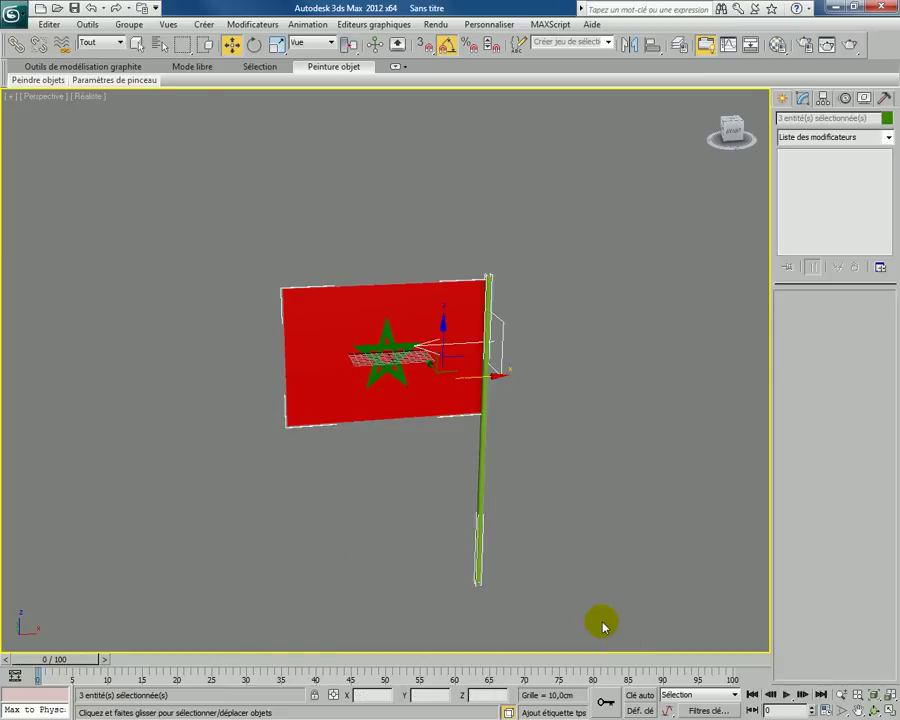
- Scale the flag setup down uniformly and move it so the pole stands on the grid origin
{"action": "left_click", "coordinate": [276, 45]}
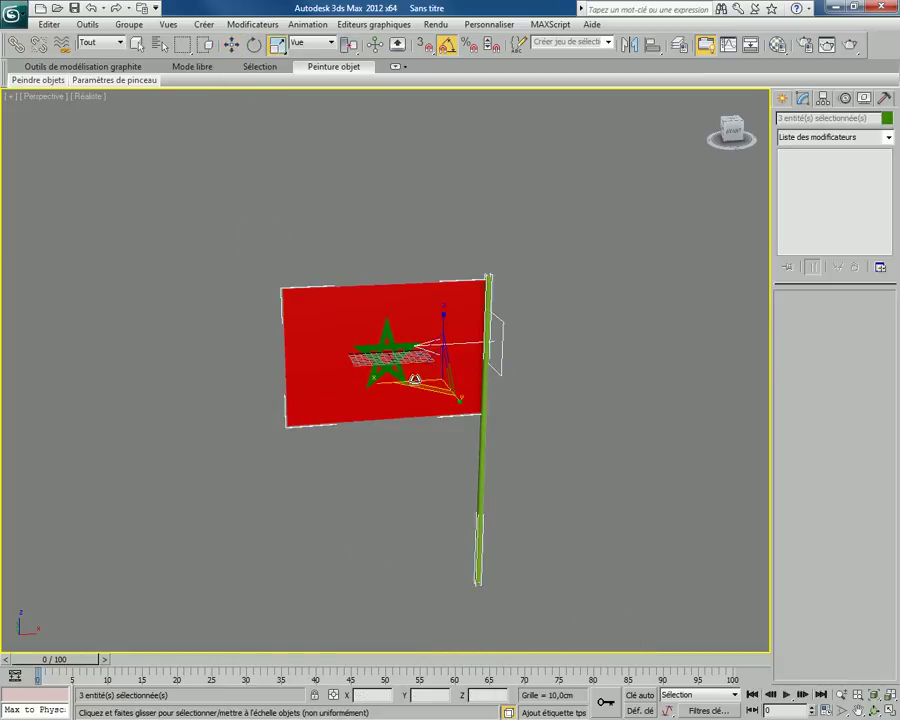
{"action": "left_click_drag", "start_coordinate": [440, 374], "coordinate": [738, 668]}
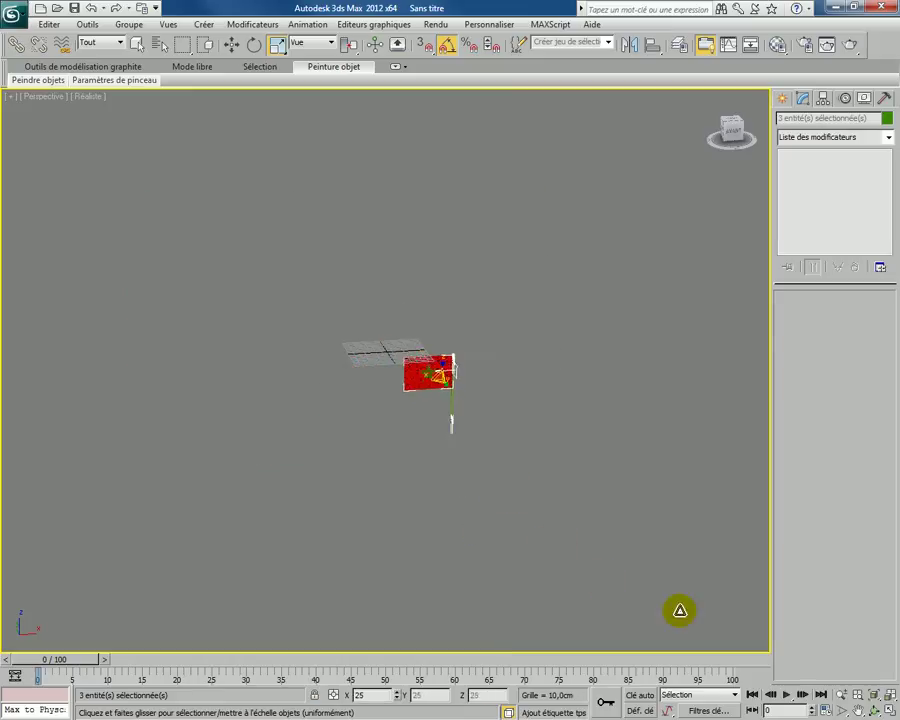
{"action": "key", "text": "w"}
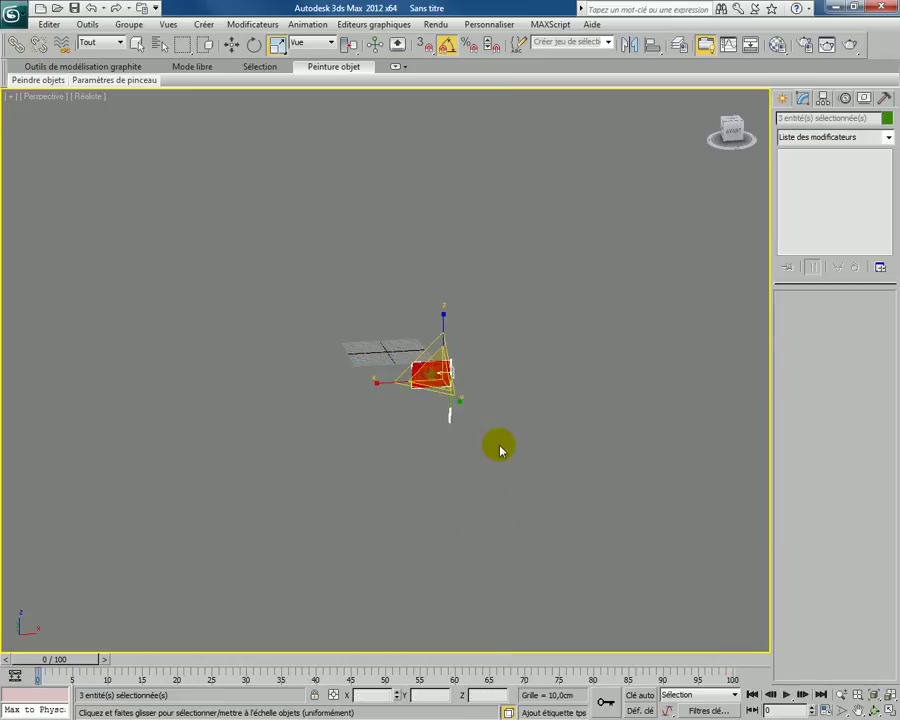
{"action": "left_click_drag", "start_coordinate": [438, 343], "coordinate": [434, 262]}
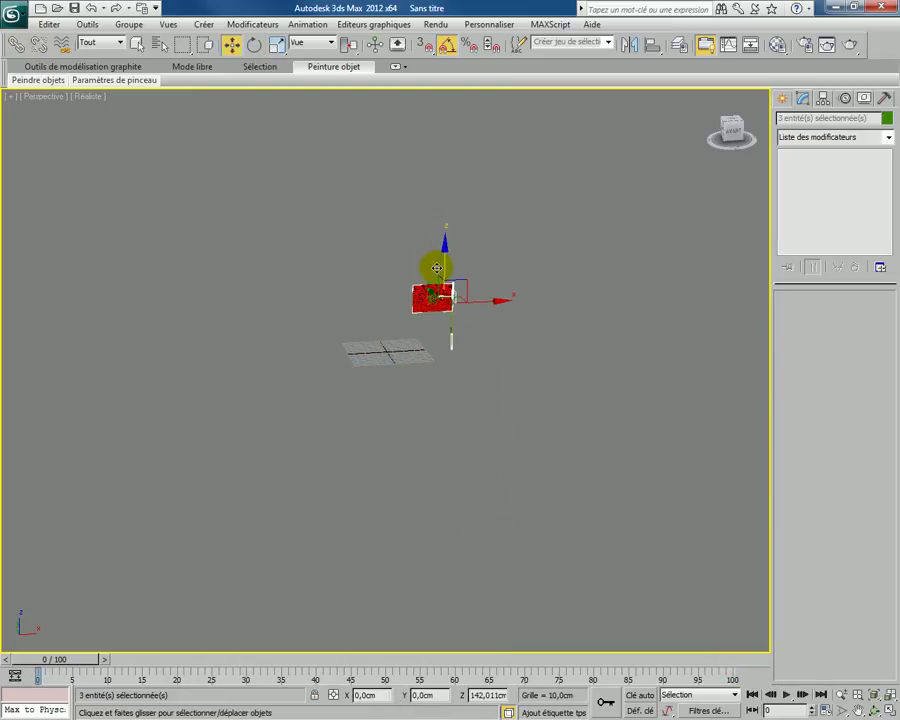
{"action": "mouse_move", "coordinate": [472, 300]}
{"action": "left_mouse_down"}
{"action": "mouse_move", "coordinate": [386, 323]}
{"action": "mouse_move", "coordinate": [411, 326]}
{"action": "left_mouse_up"}
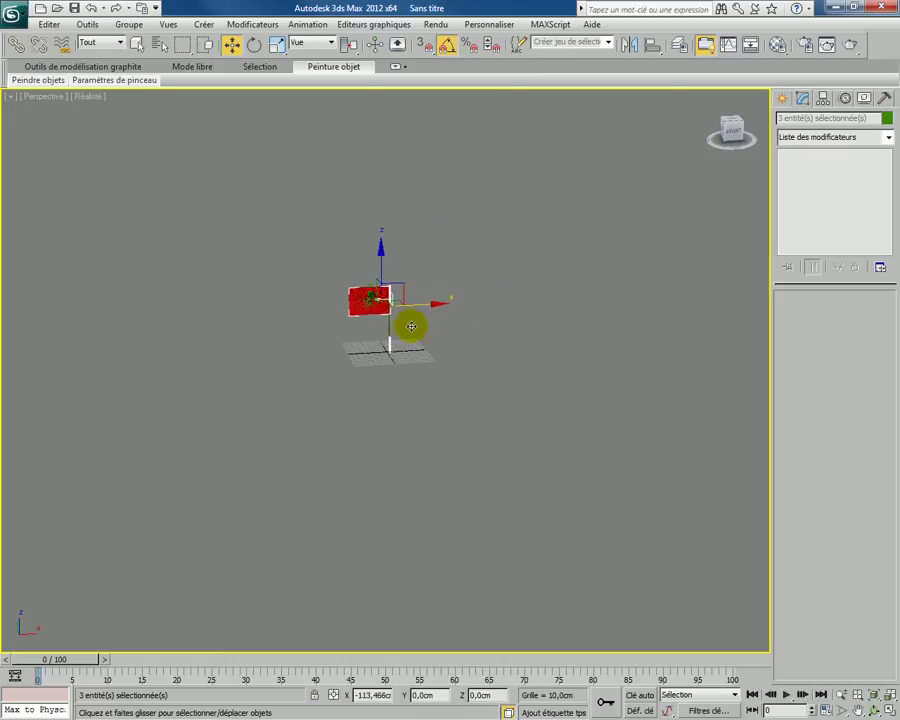
{"action": "key", "text": "z"}
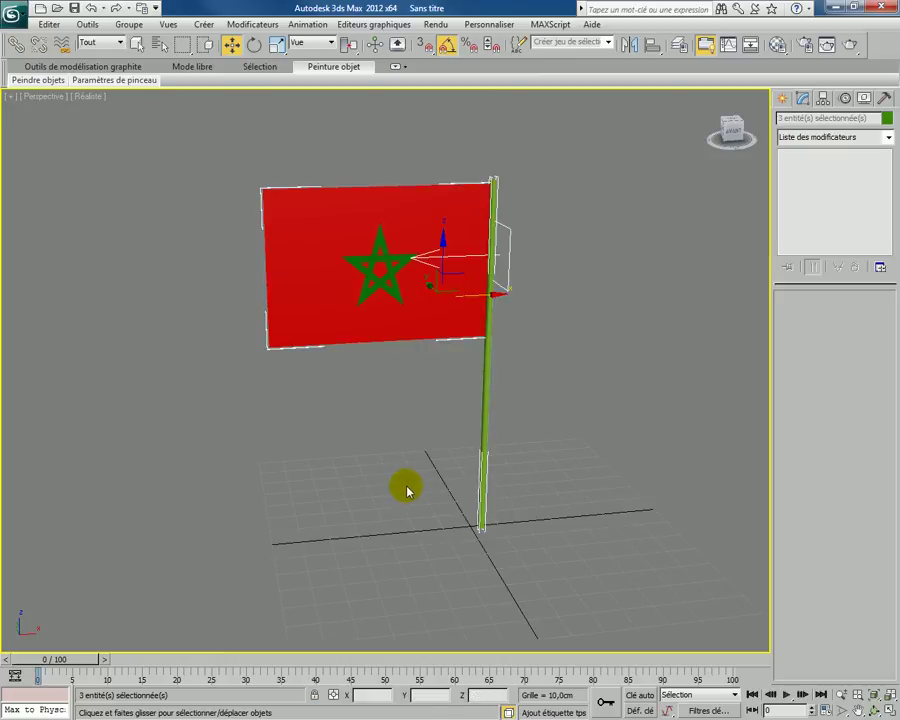
{"action": "mouse_move", "coordinate": [407, 490]}
{"action": "middle_mouse_down", "text": "alt"}
{"action": "mouse_move", "coordinate": [440, 466]}
{"action": "mouse_move", "coordinate": [404, 476]}
{"action": "mouse_move", "coordinate": [422, 482]}
{"action": "mouse_move", "coordinate": [395, 483]}
{"action": "mouse_move", "coordinate": [462, 360]}
{"action": "mouse_move", "coordinate": [396, 428]}
{"action": "mouse_move", "coordinate": [386, 468]}
{"action": "mouse_move", "coordinate": [425, 461]}
{"action": "mouse_move", "coordinate": [396, 477]}
{"action": "middle_mouse_up", "text": "alt"}
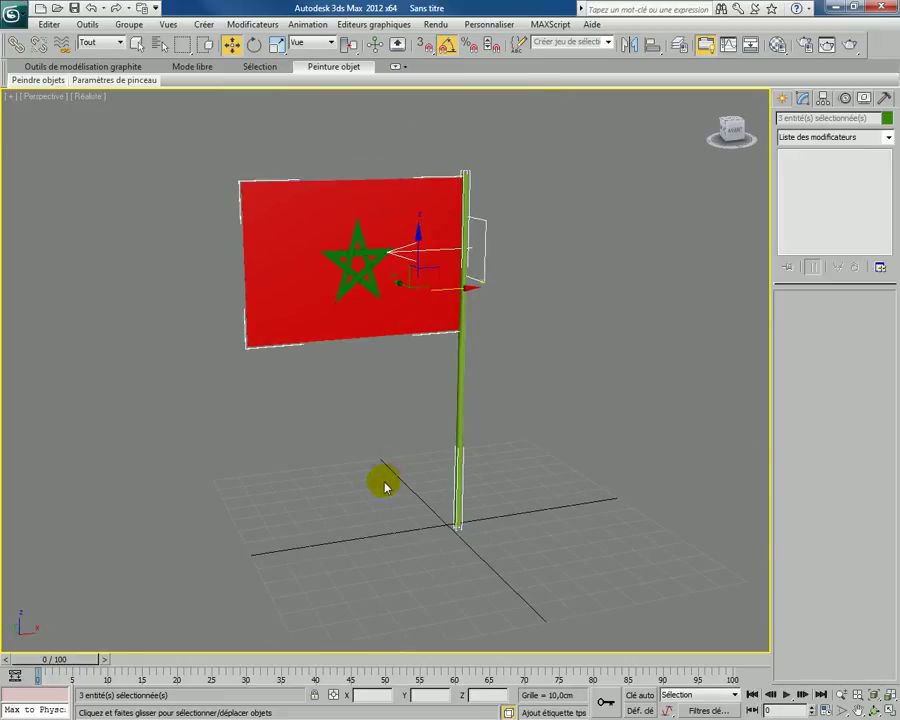
- Start a Daylight system from Create > Systems, answering the exposure control prompt
{"action": "left_click", "coordinate": [782, 99]}
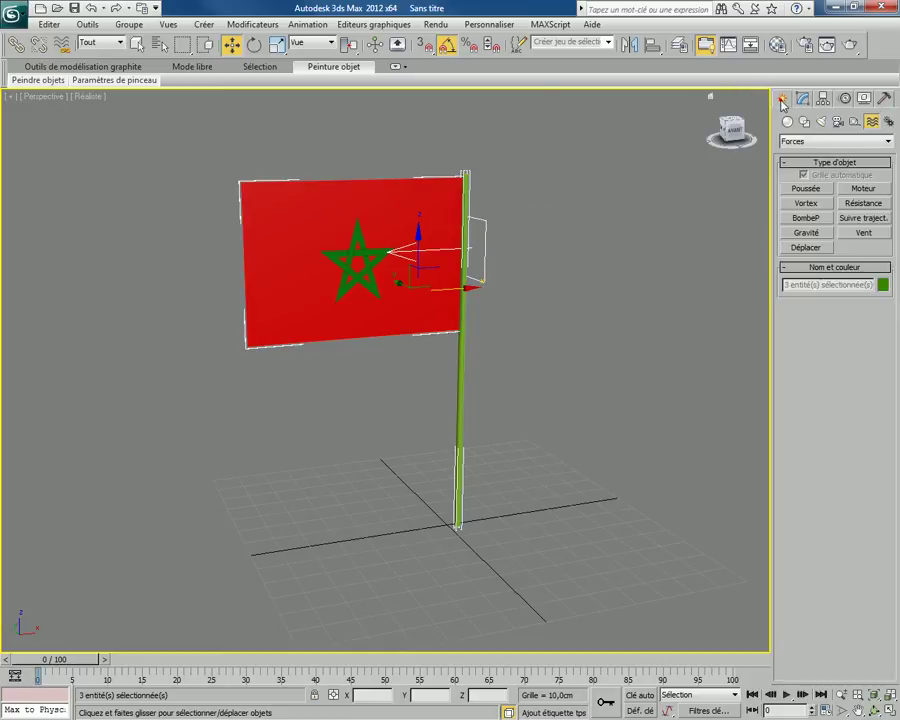
{"action": "left_click", "coordinate": [888, 123]}
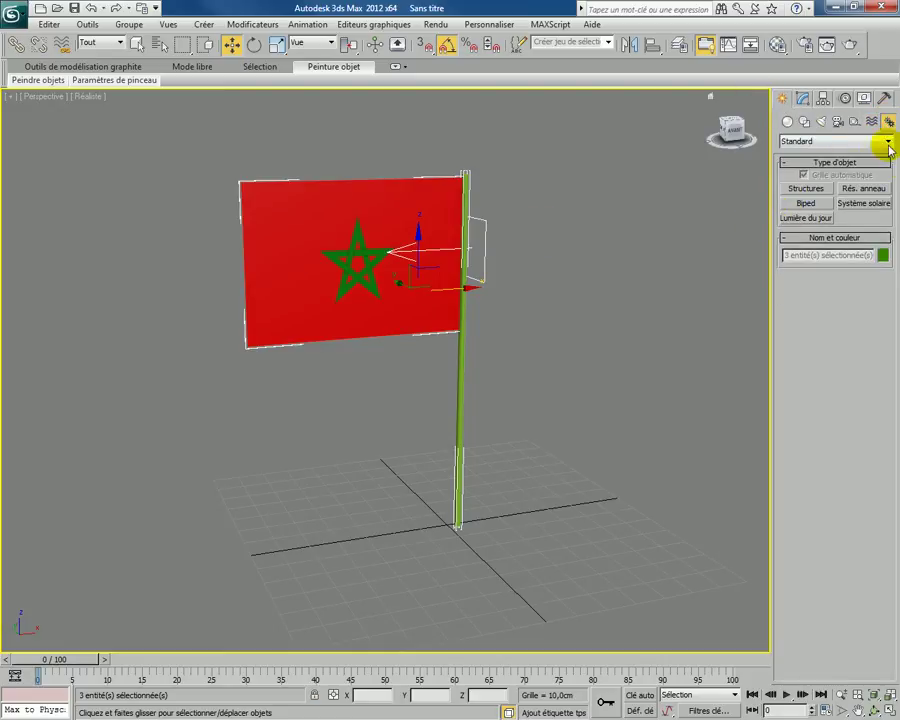
{"action": "left_click", "coordinate": [790, 222]}
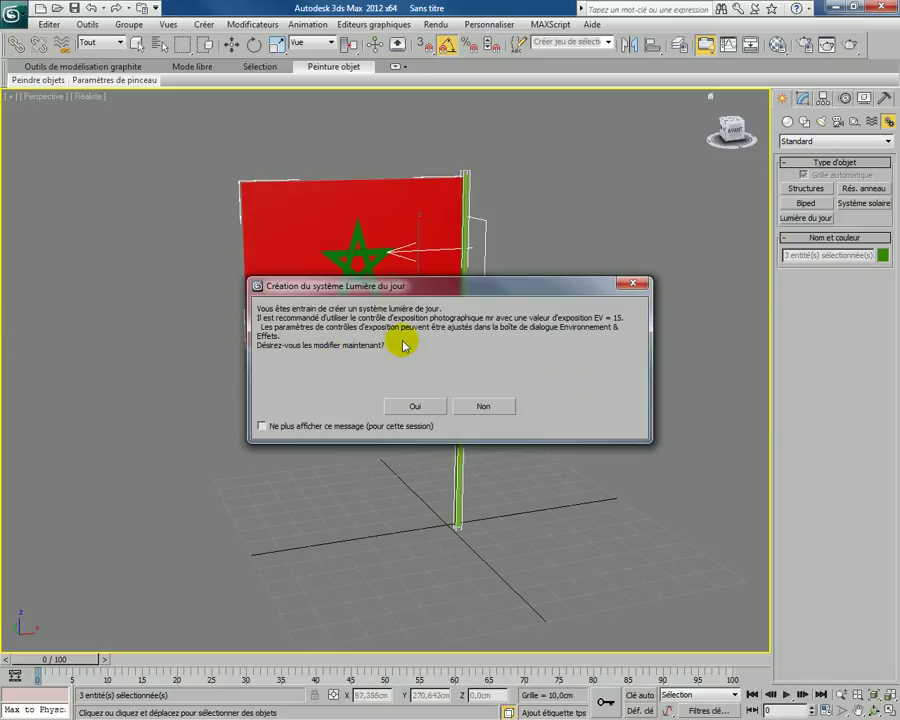
{"action": "left_click", "coordinate": [400, 410]}
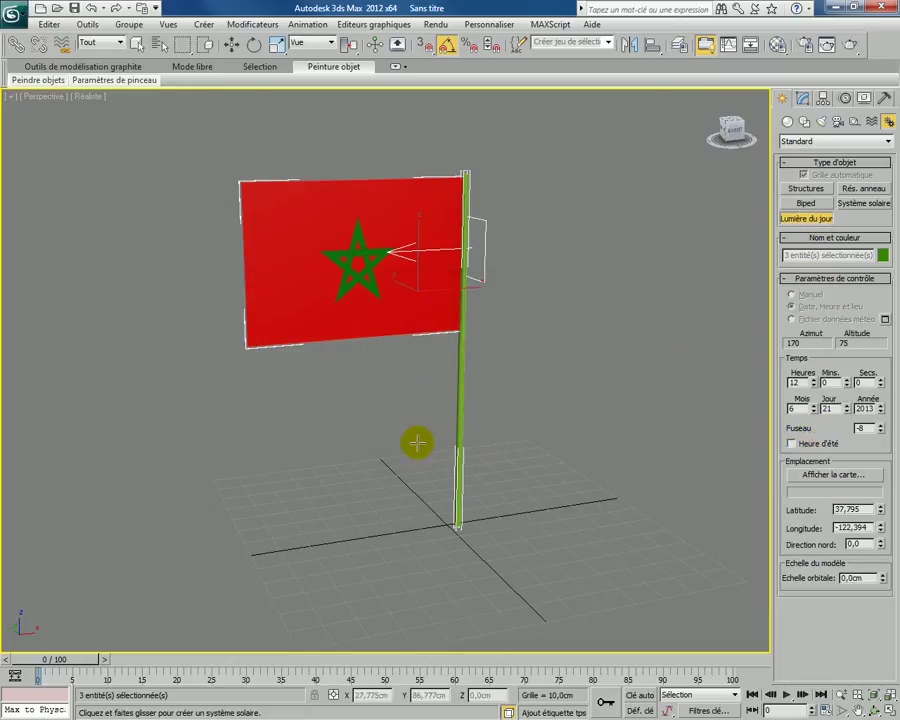
- Begin placing a daylight compass beside the pole, then cancel it
{"action": "left_click", "coordinate": [446, 557]}
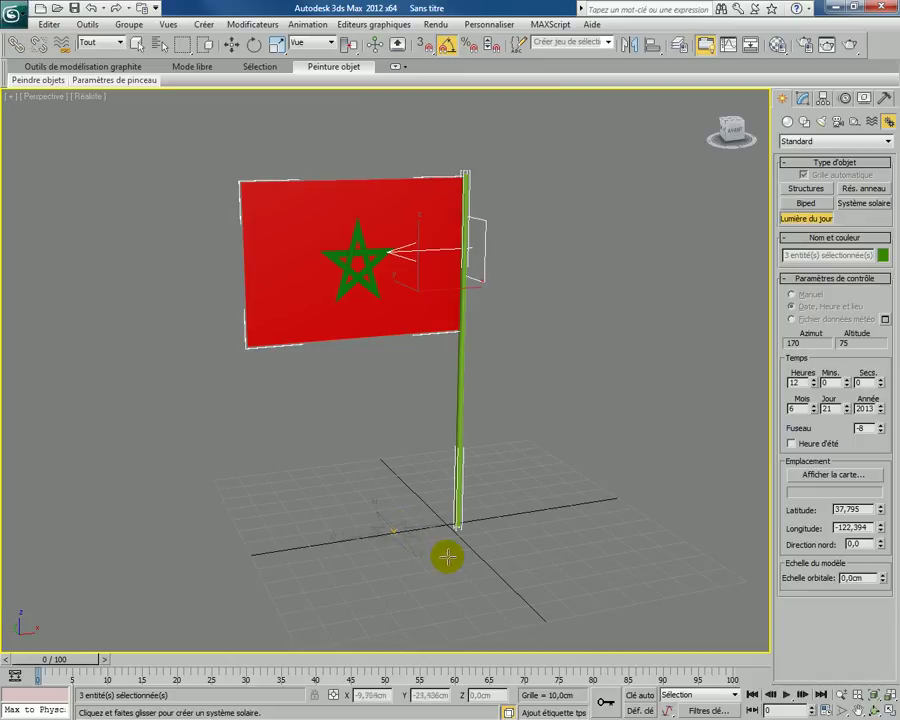
{"action": "left_click_drag", "start_coordinate": [459, 563], "coordinate": [530, 205]}
{"action": "right_click", "coordinate": [428, 414]}
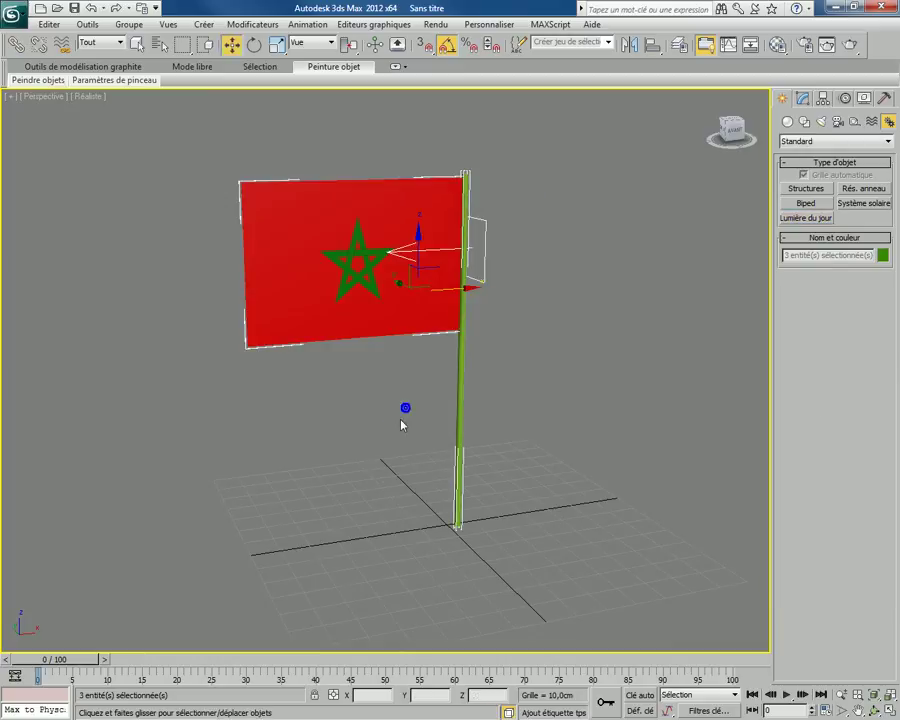
- Create the sun system Soleil001 with its compass at the pole base and its sun distance set
{"action": "left_click", "coordinate": [863, 204]}
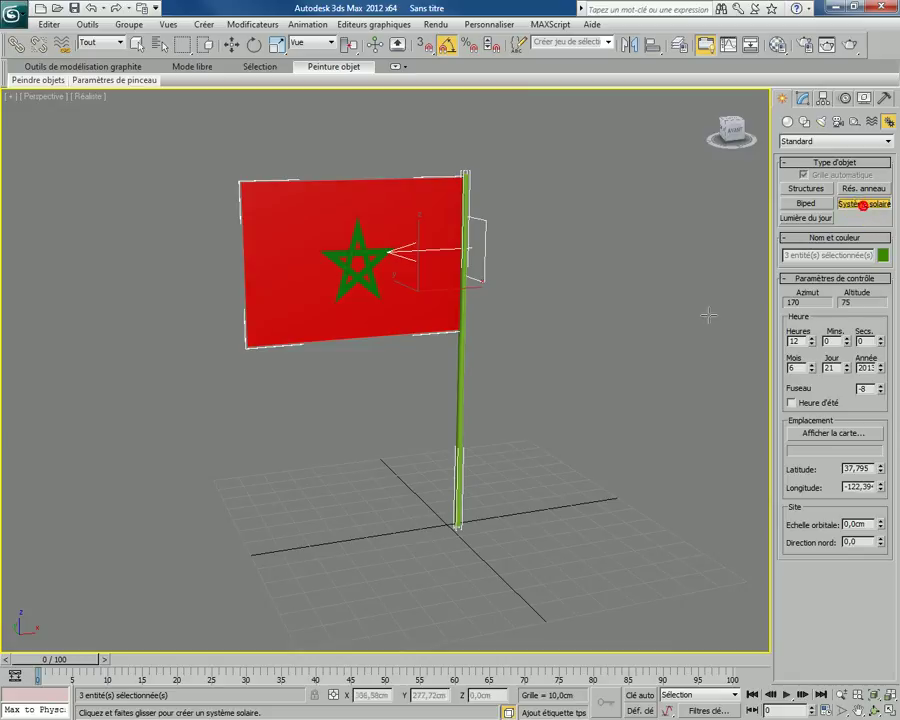
{"action": "left_click_drag", "start_coordinate": [402, 507], "coordinate": [402, 563]}
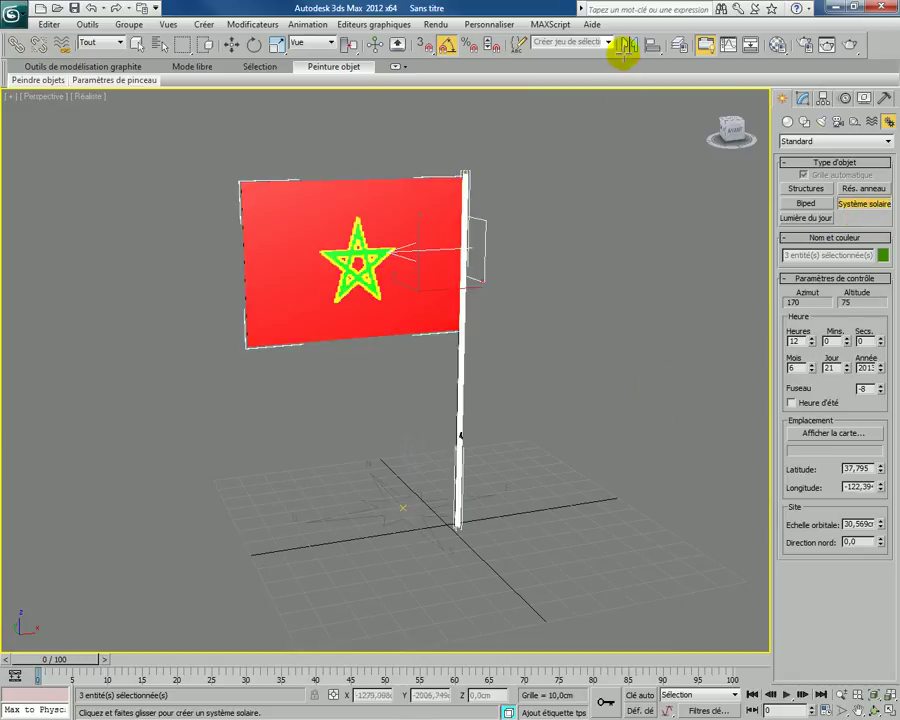
{"action": "left_click", "coordinate": [612, 160]}
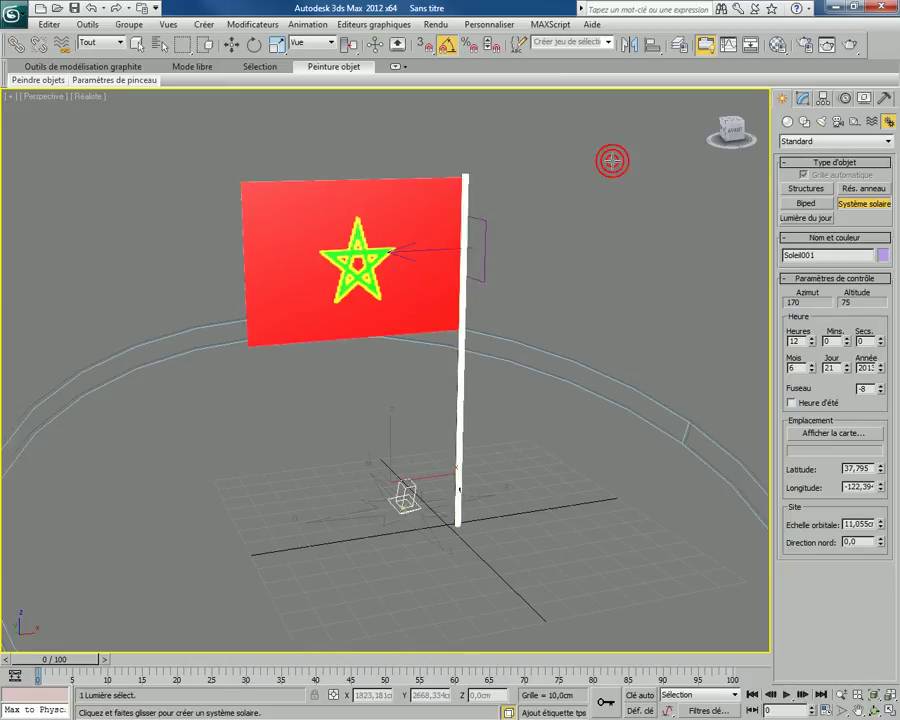
{"action": "right_click", "coordinate": [612, 160]}
{"action": "scroll", "coordinate": [518, 246], "scroll_direction": "down", "scroll_amount": 5}
{"action": "scroll", "coordinate": [452, 350], "scroll_direction": "up", "scroll_amount": 2}
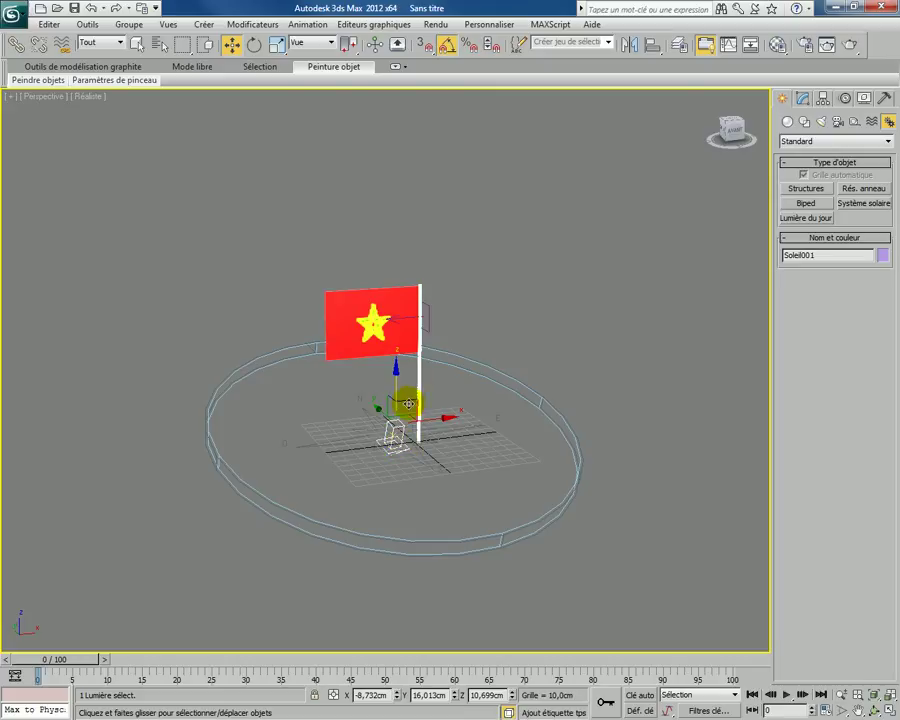
{"action": "left_click", "coordinate": [803, 98]}
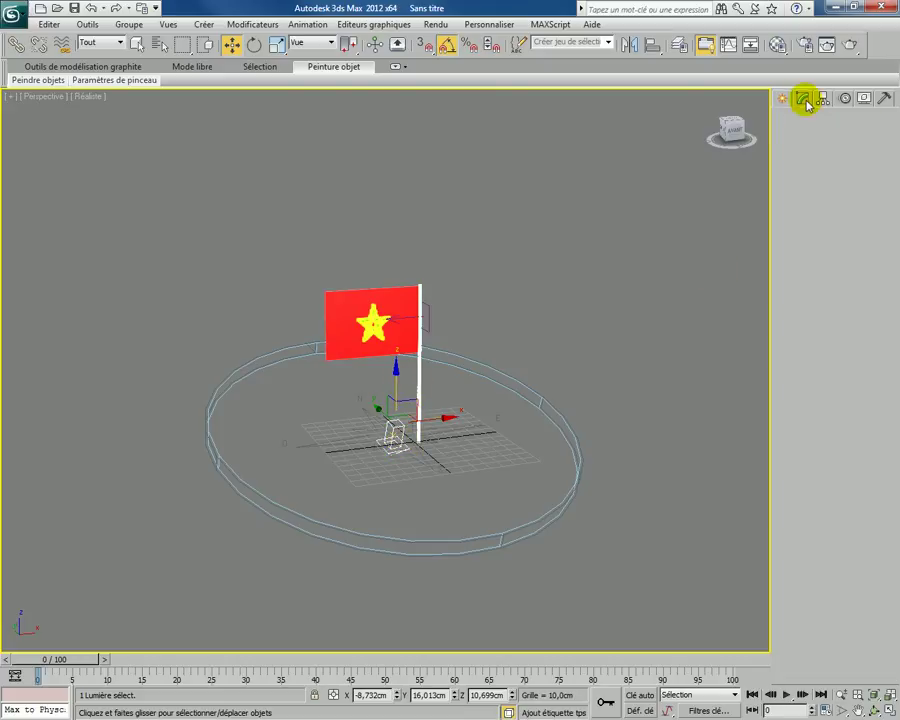
{"action": "left_click", "coordinate": [855, 420]}
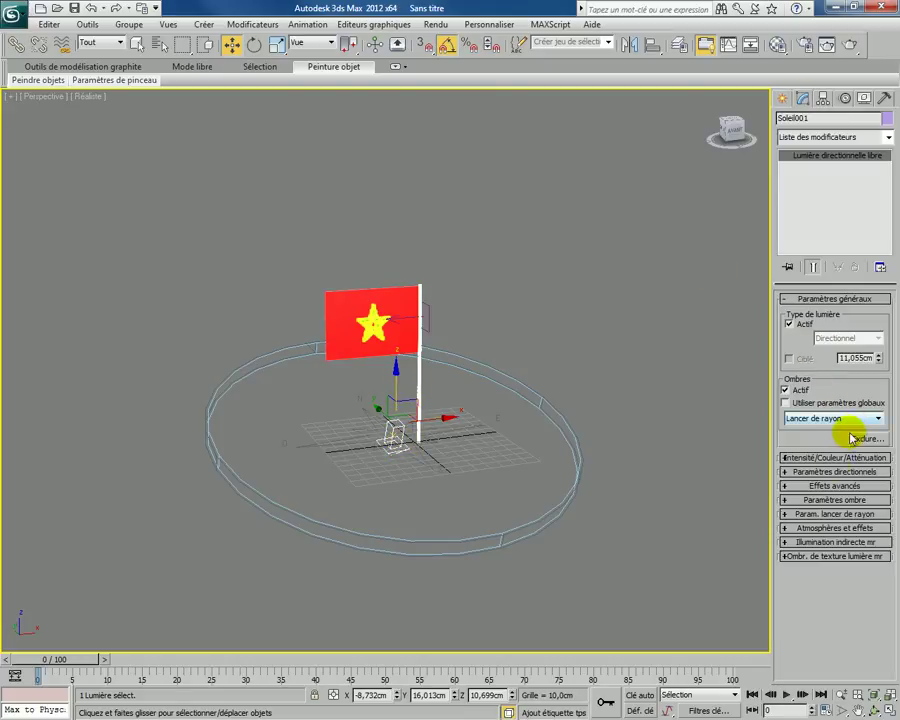
{"action": "left_click", "coordinate": [785, 457]}
{"action": "scroll", "coordinate": [800, 540], "scroll_direction": "down", "scroll_amount": 2}
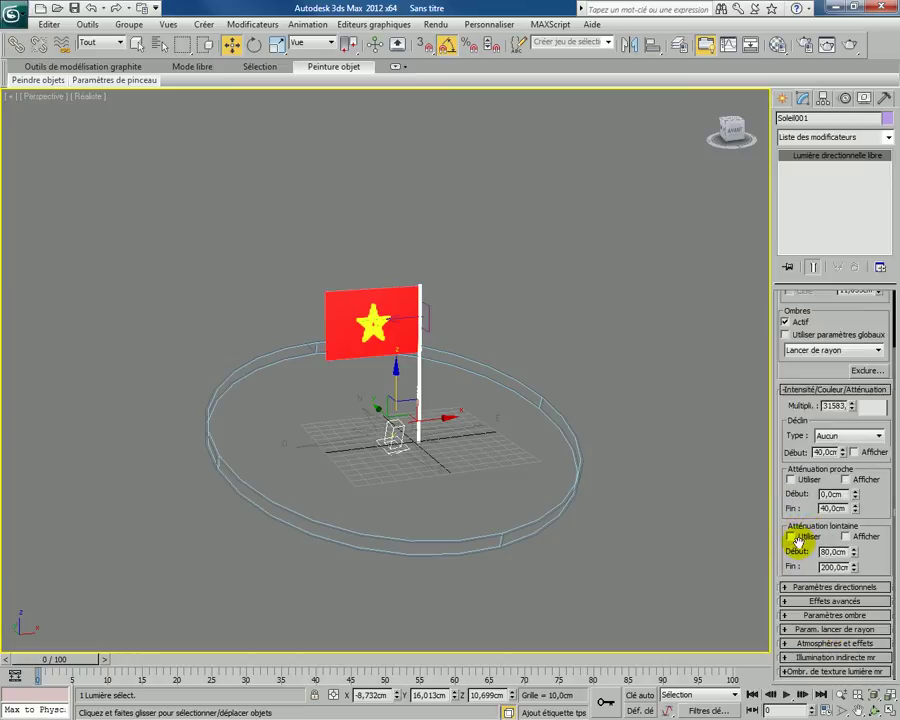
{"action": "left_click", "coordinate": [827, 588]}
{"action": "scroll", "coordinate": [822, 540], "scroll_direction": "down", "scroll_amount": 4}
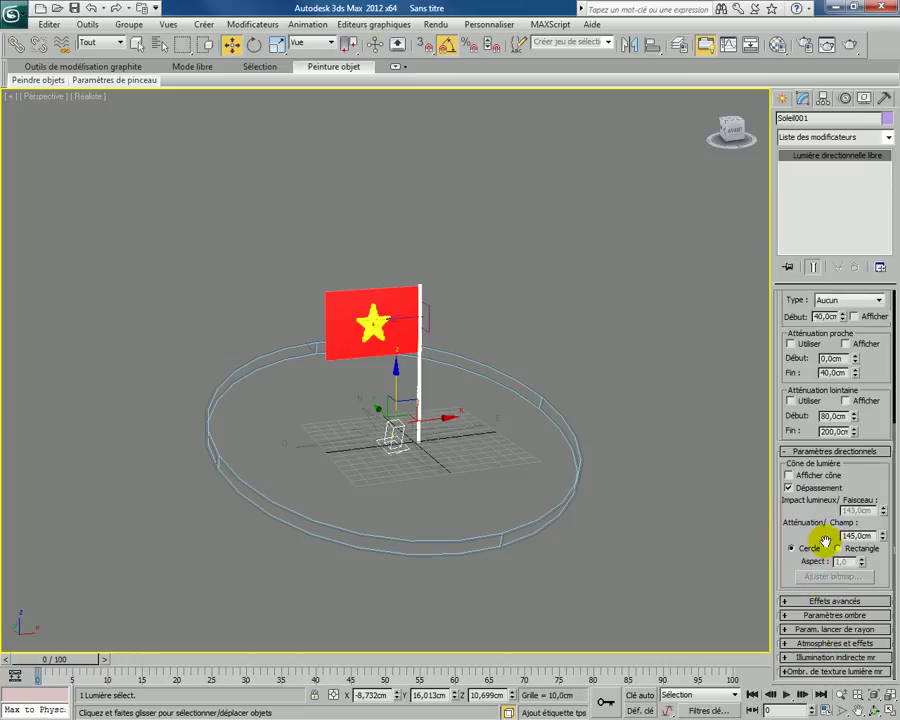
{"action": "left_click", "coordinate": [826, 603]}
{"action": "scroll", "coordinate": [830, 600], "scroll_direction": "down", "scroll_amount": 3}
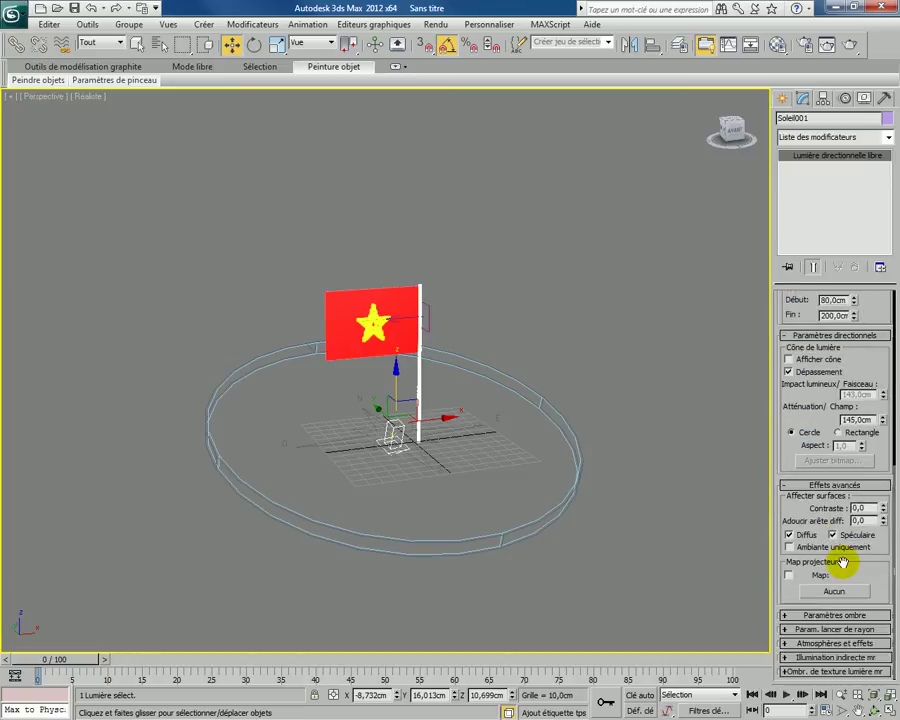
{"action": "left_click", "coordinate": [832, 616]}
{"action": "scroll", "coordinate": [836, 578], "scroll_direction": "up", "scroll_amount": 3}
{"action": "scroll", "coordinate": [836, 515], "scroll_direction": "up", "scroll_amount": 5}
{"action": "scroll", "coordinate": [833, 479], "scroll_direction": "up", "scroll_amount": 2}
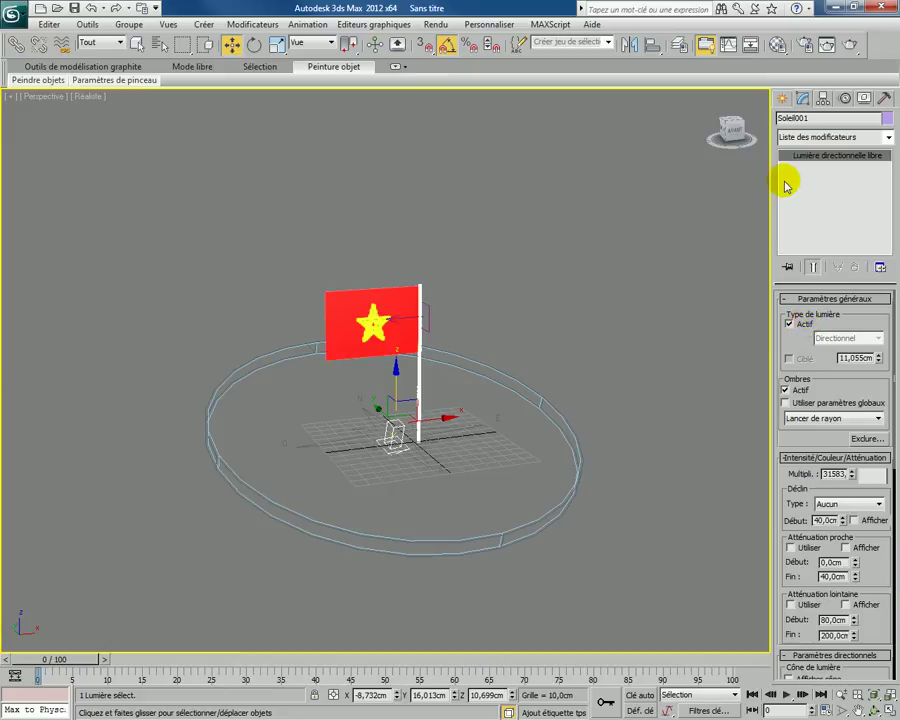
{"action": "left_click", "coordinate": [785, 99]}
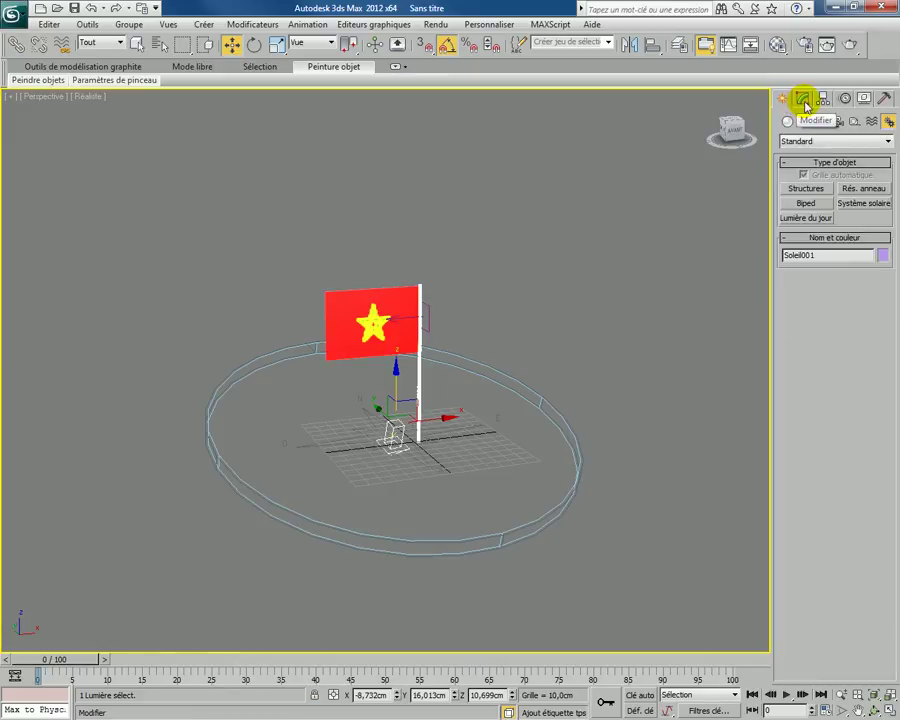
{"action": "left_click", "coordinate": [803, 99]}
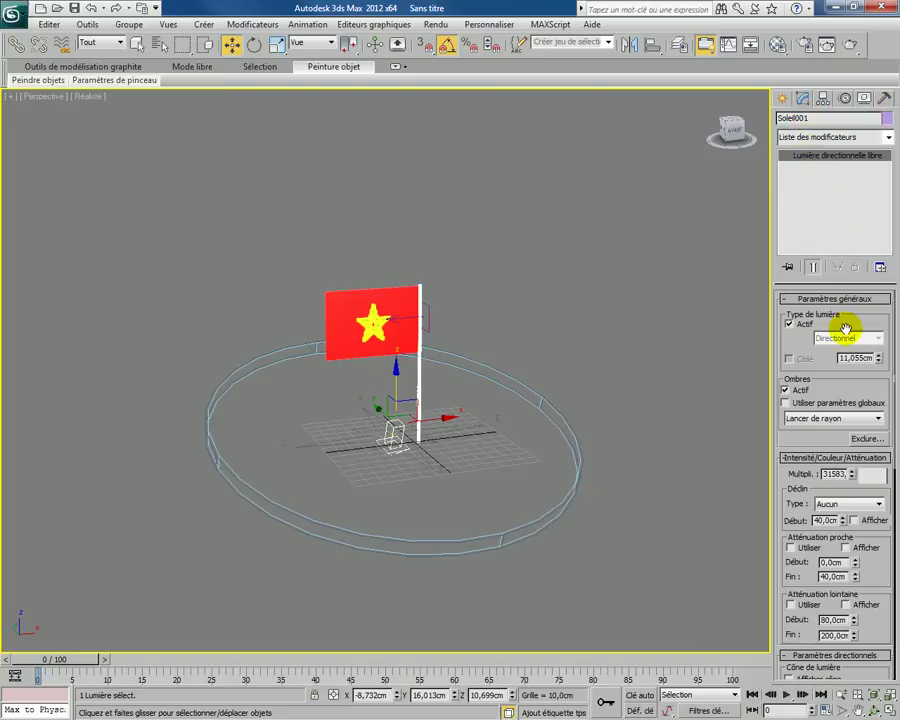
{"action": "scroll", "coordinate": [835, 355], "scroll_direction": "down", "scroll_amount": 3}
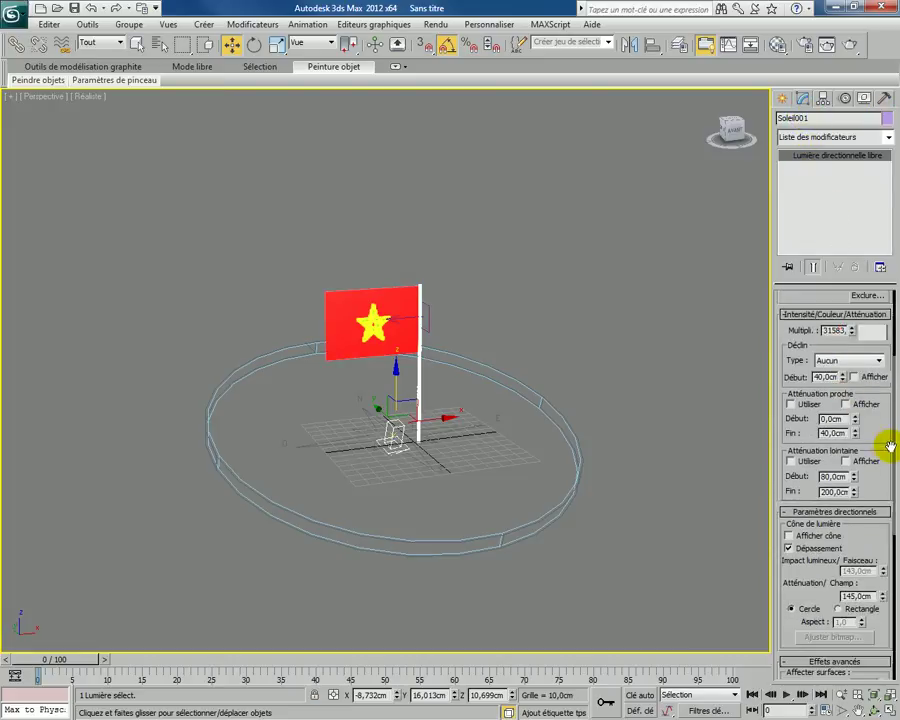
{"action": "left_click_drag", "start_coordinate": [889, 445], "coordinate": [878, 304]}
{"action": "left_click_drag", "start_coordinate": [864, 496], "coordinate": [878, 357]}
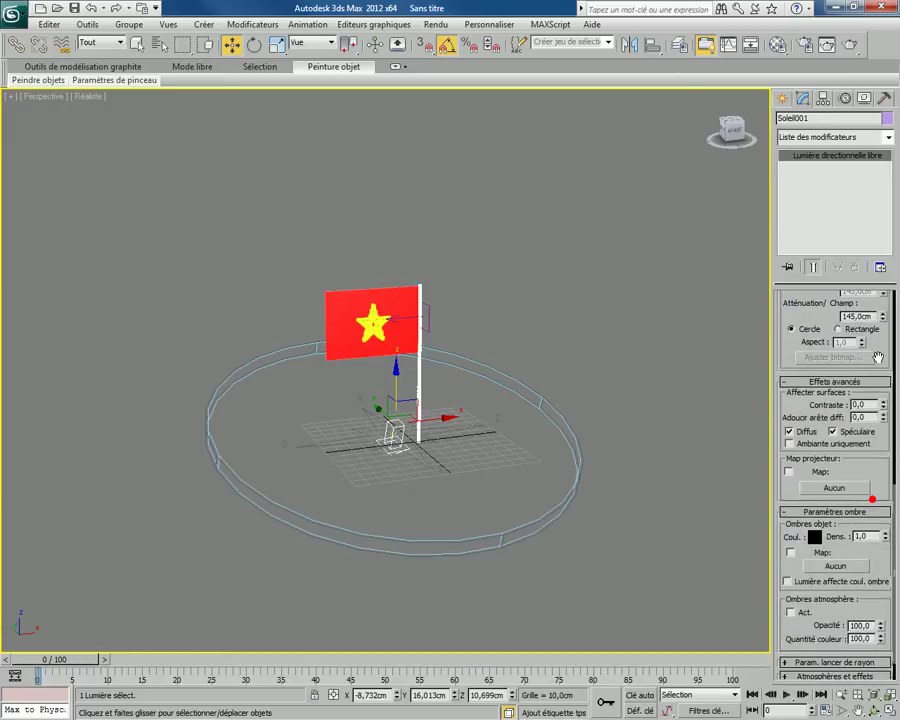
{"action": "left_click_drag", "start_coordinate": [864, 526], "coordinate": [866, 387]}
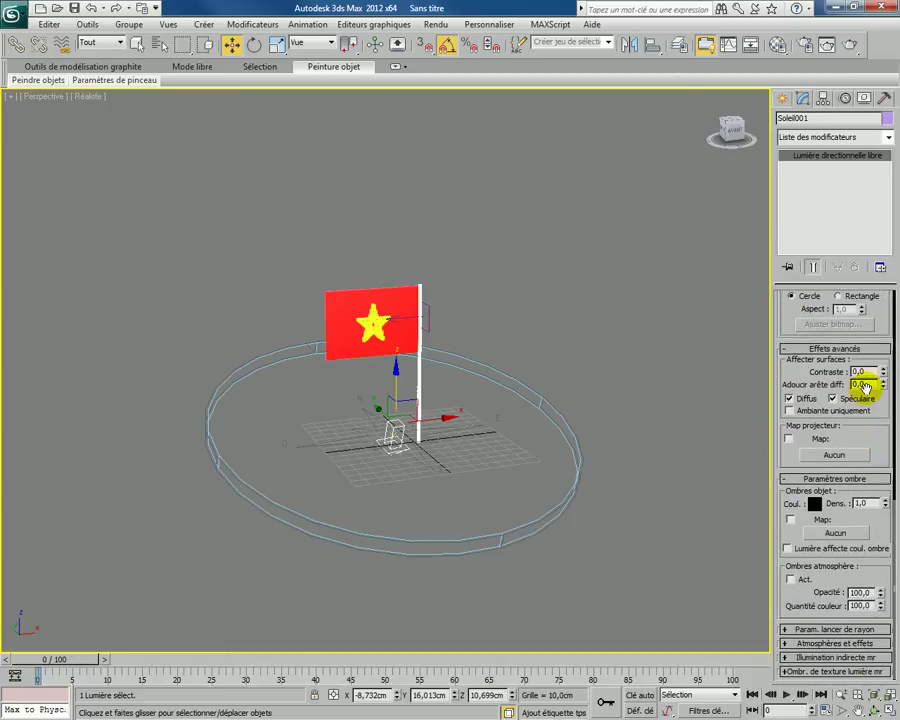
{"action": "left_click", "coordinate": [838, 672]}
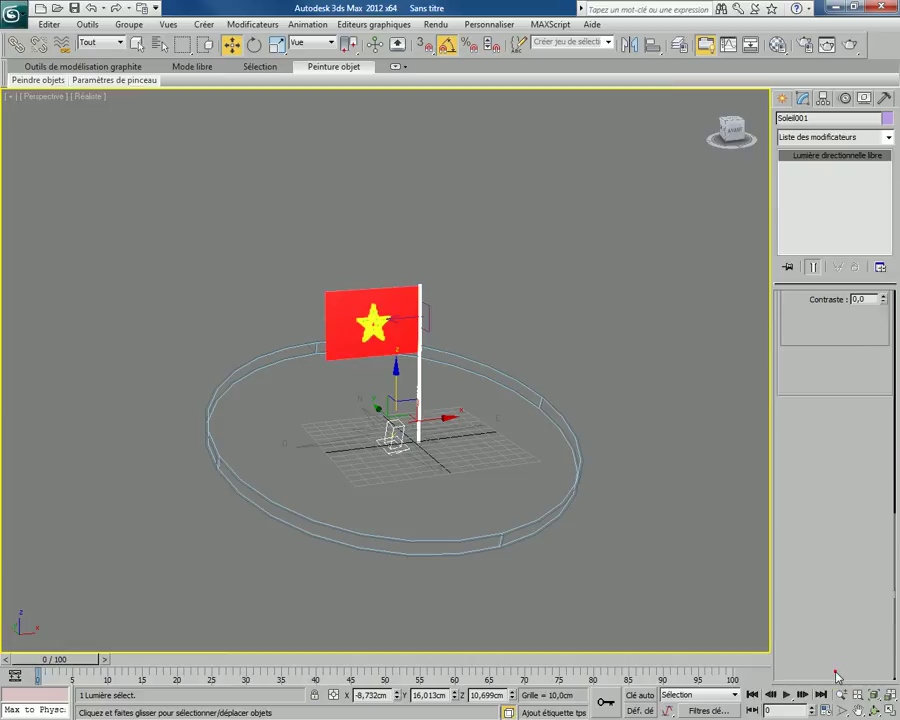
{"action": "left_click", "coordinate": [828, 586]}
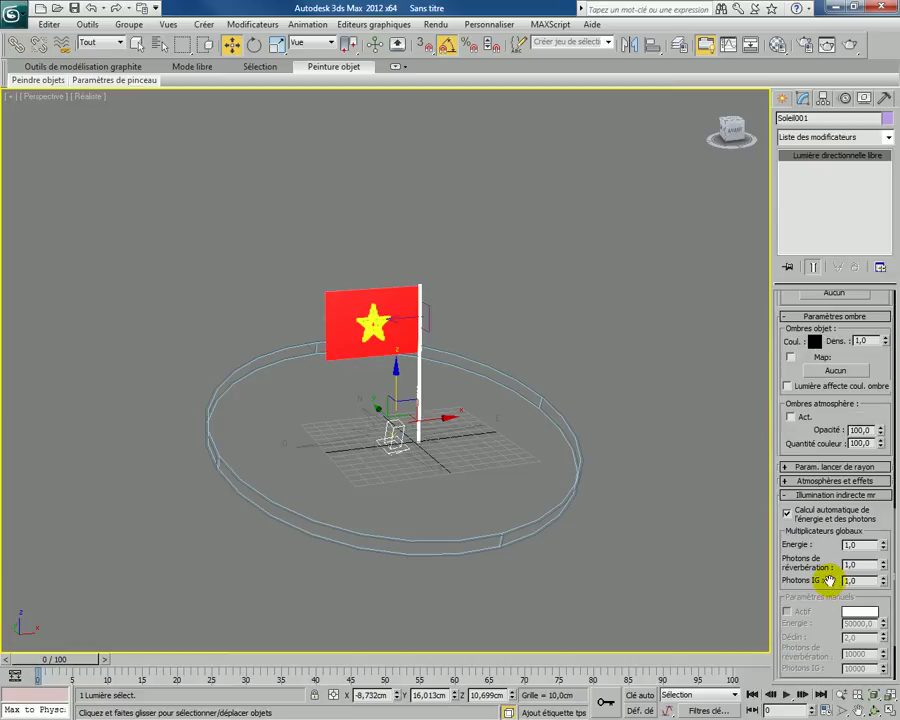
{"action": "scroll", "coordinate": [829, 580], "scroll_direction": "down", "scroll_amount": 3}
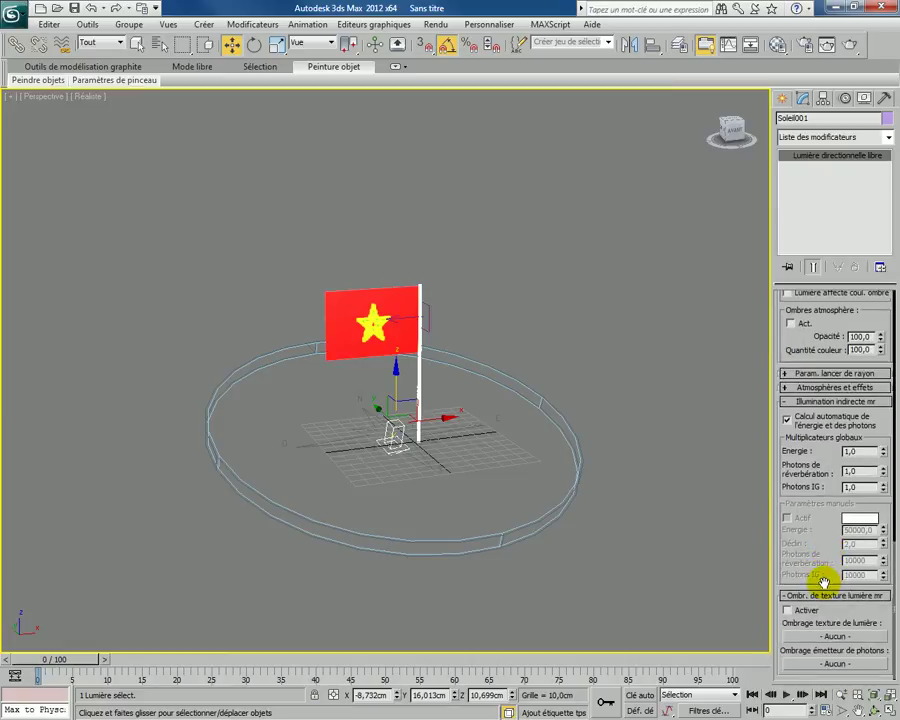
{"action": "scroll", "coordinate": [824, 582], "scroll_direction": "up", "scroll_amount": 4}
{"action": "left_click", "coordinate": [822, 512]}
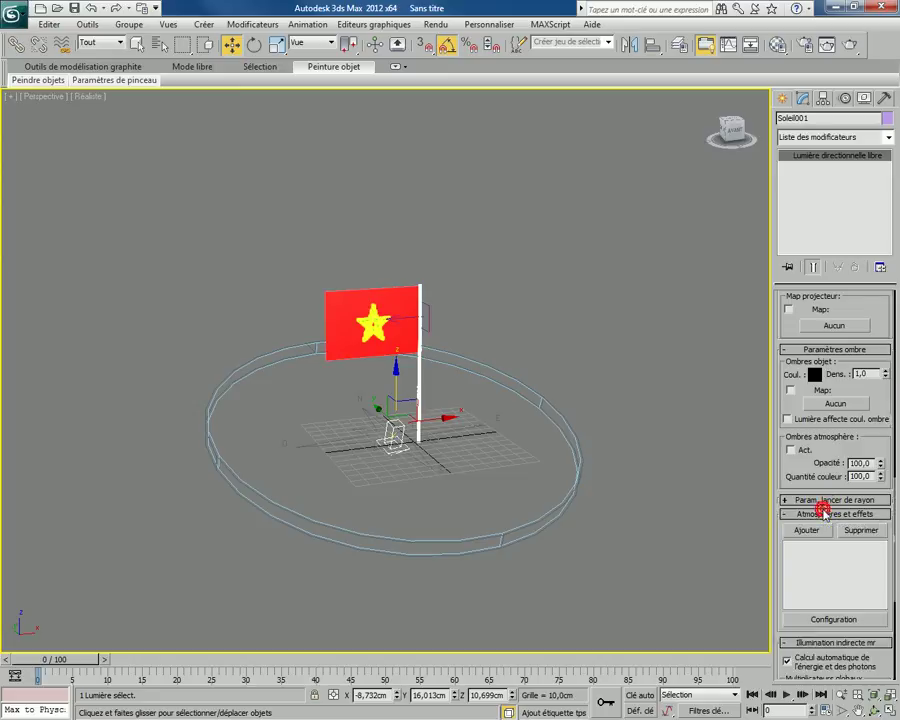
{"action": "left_click", "coordinate": [825, 500]}
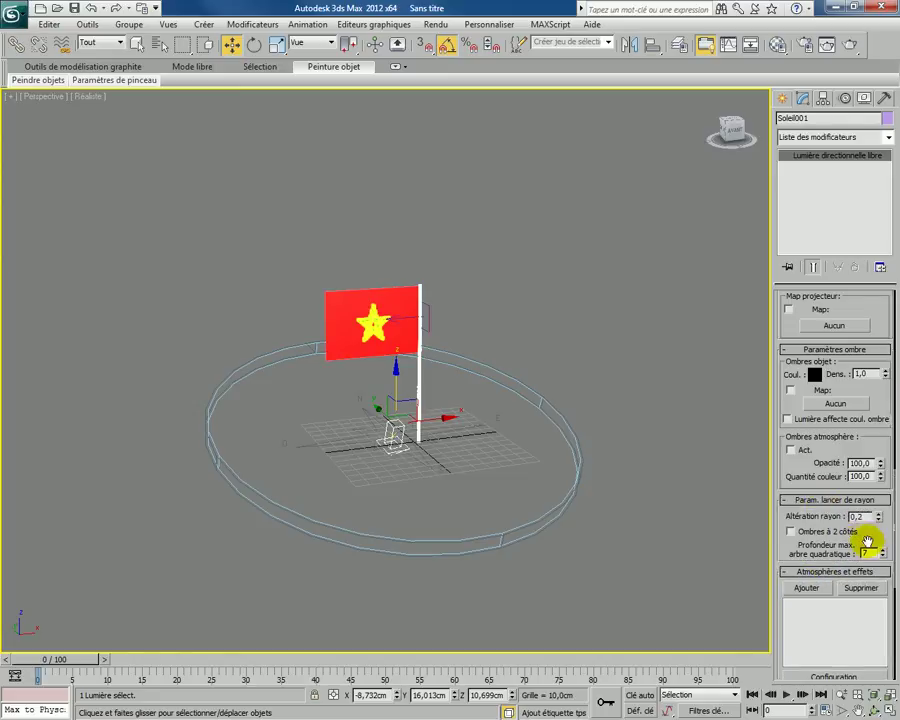
{"action": "scroll", "coordinate": [806, 535], "scroll_direction": "up", "scroll_amount": 2}
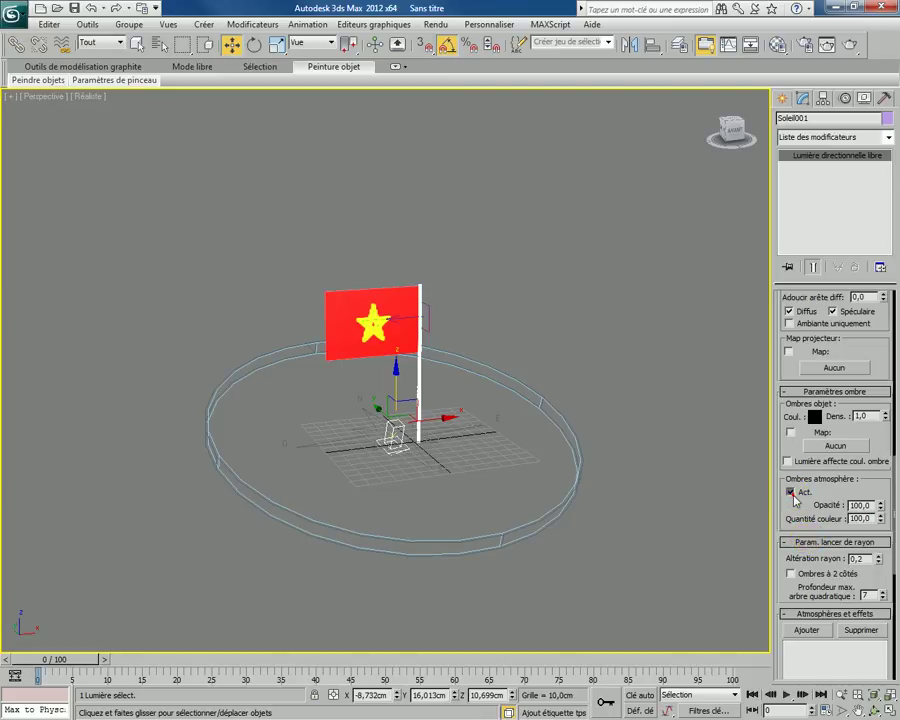
{"action": "scroll", "coordinate": [803, 506], "scroll_direction": "up", "scroll_amount": 3}
{"action": "scroll", "coordinate": [803, 506], "scroll_direction": "up", "scroll_amount": 6}
{"action": "scroll", "coordinate": [803, 506], "scroll_direction": "up", "scroll_amount": 3}
{"action": "scroll", "coordinate": [803, 506], "scroll_direction": "up", "scroll_amount": 10}
{"action": "scroll", "coordinate": [803, 505], "scroll_direction": "up", "scroll_amount": 1}
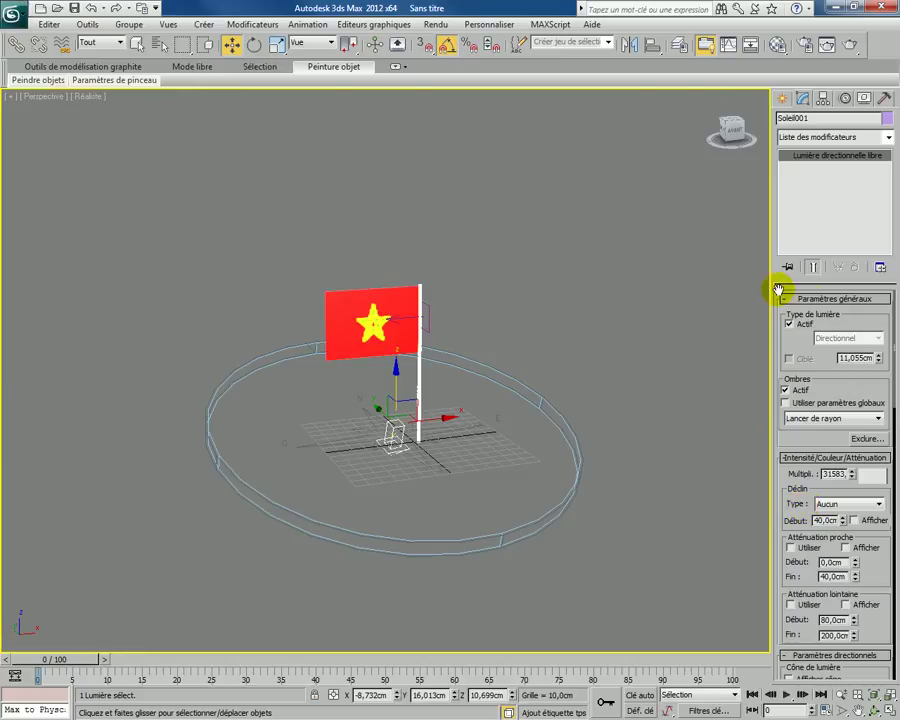
{"action": "left_click", "coordinate": [832, 299]}
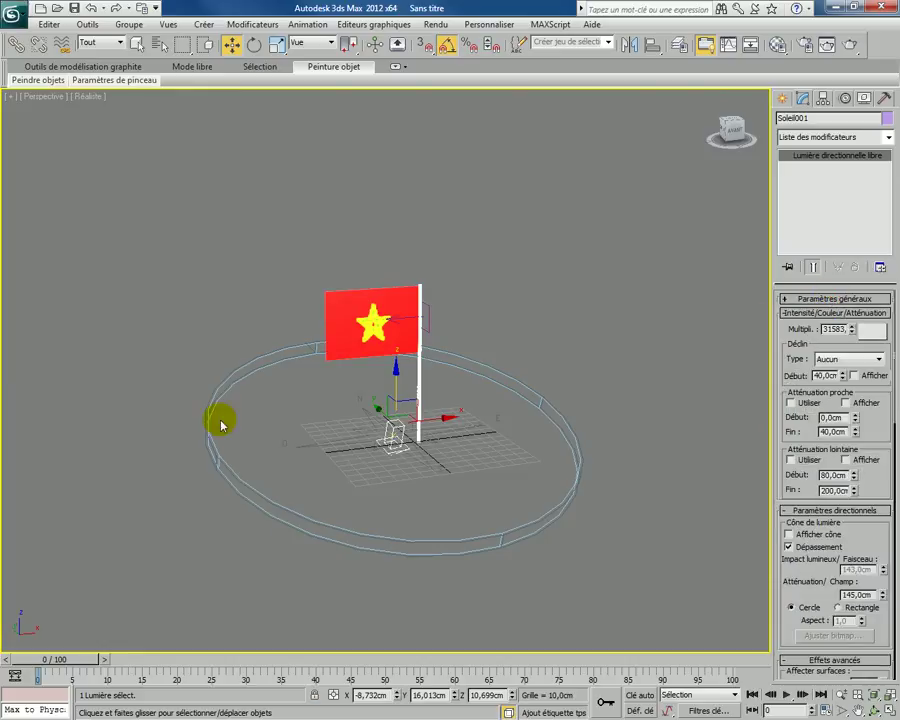
{"action": "left_click", "coordinate": [789, 99]}
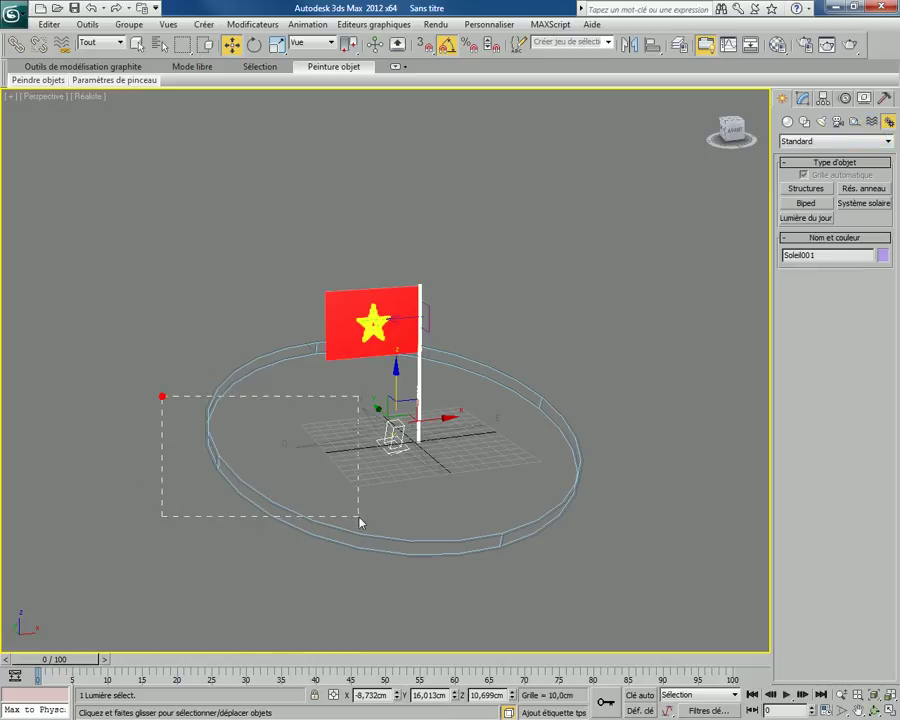
- Delete the sun system and recentre the view on the flag
{"action": "mouse_move", "coordinate": [414, 559]}
{"action": "left_mouse_down"}
{"action": "mouse_move", "coordinate": [372, 544]}
{"action": "mouse_move", "coordinate": [391, 549]}
{"action": "left_mouse_up"}
{"action": "key", "text": "Delete"}
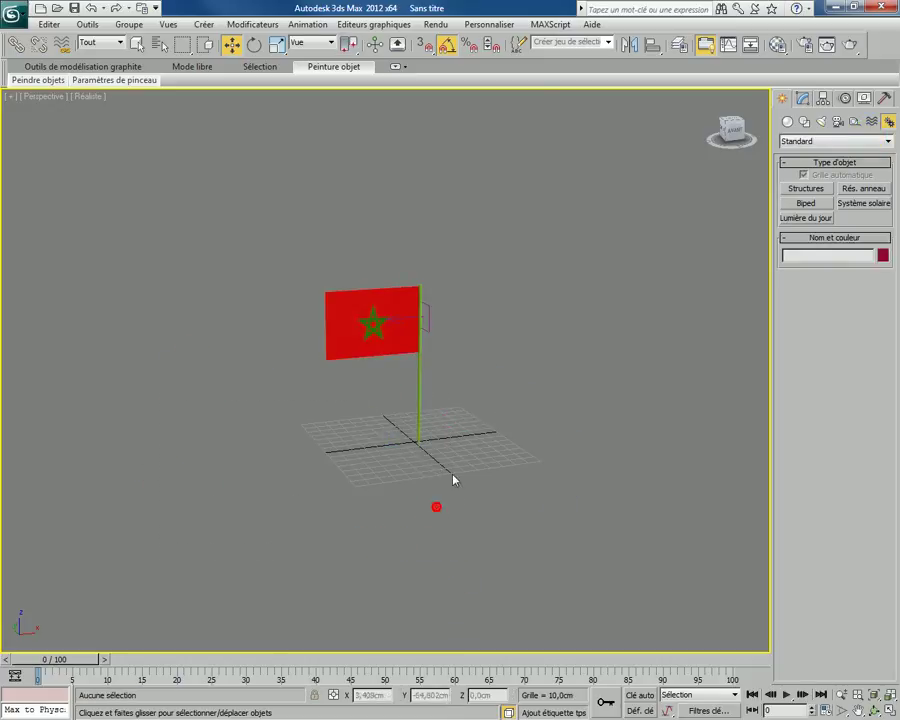
{"action": "scroll", "coordinate": [460, 470], "scroll_direction": "up", "scroll_amount": 2}
{"action": "scroll", "coordinate": [474, 480], "scroll_direction": "up", "scroll_amount": 1}
{"action": "middle_click_drag", "start_coordinate": [474, 488], "coordinate": [482, 456]}
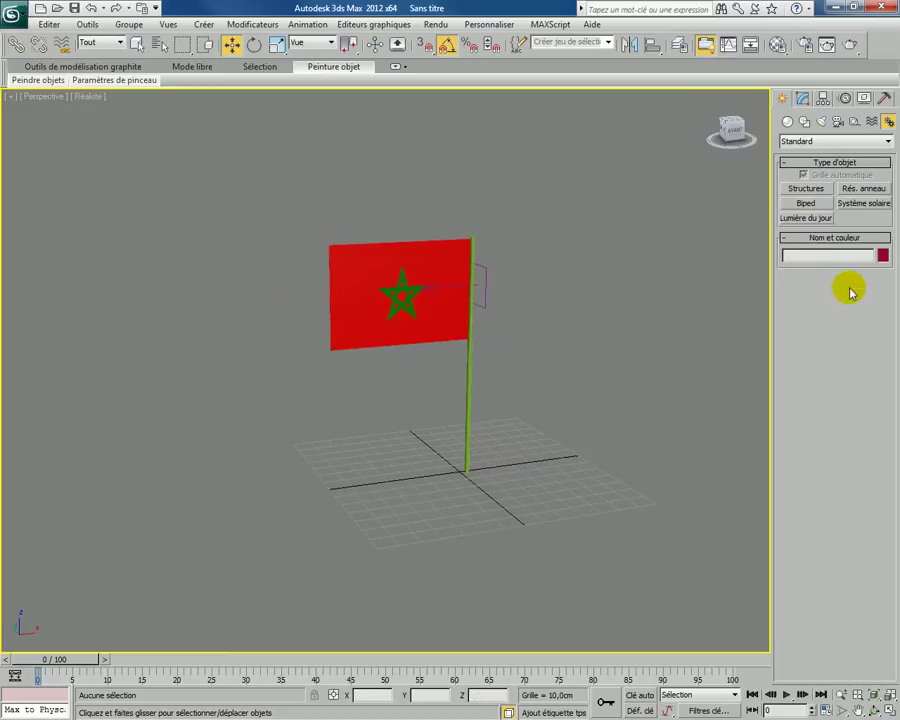
- Place the Daylight system Lumière du jour001 in front of the pole and show its parameters
{"action": "left_click", "coordinate": [808, 218]}
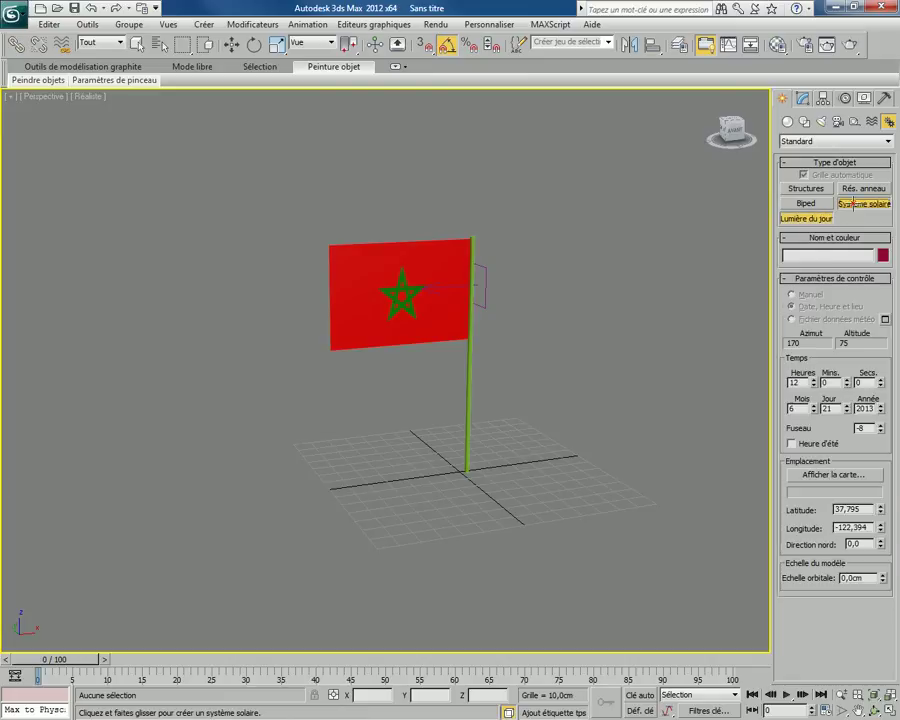
{"action": "left_click", "coordinate": [853, 204]}
{"action": "left_click", "coordinate": [833, 219]}
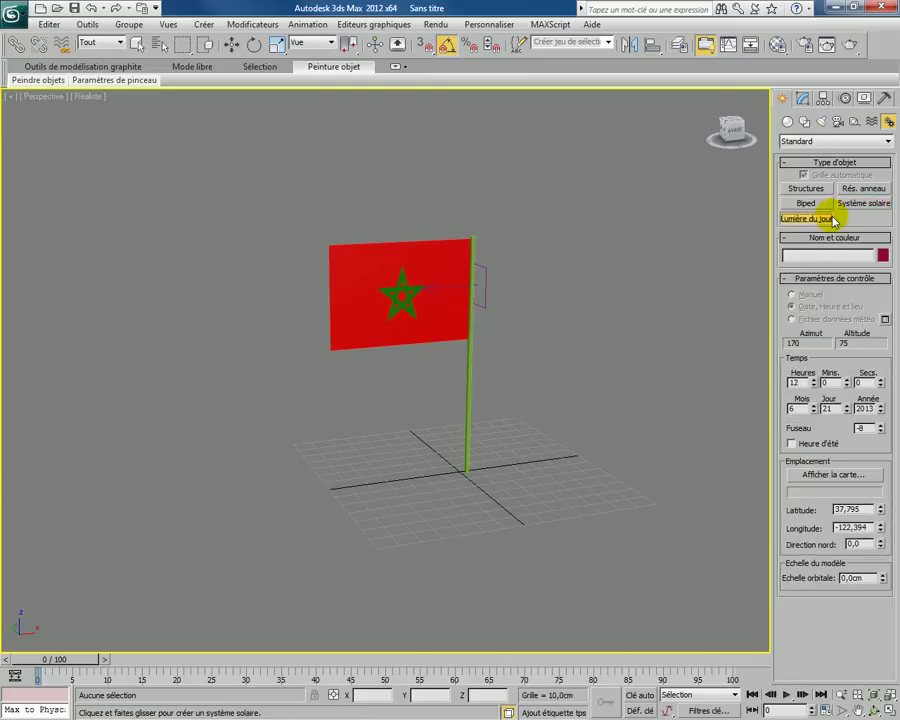
{"action": "left_click_drag", "start_coordinate": [415, 529], "coordinate": [414, 520]}
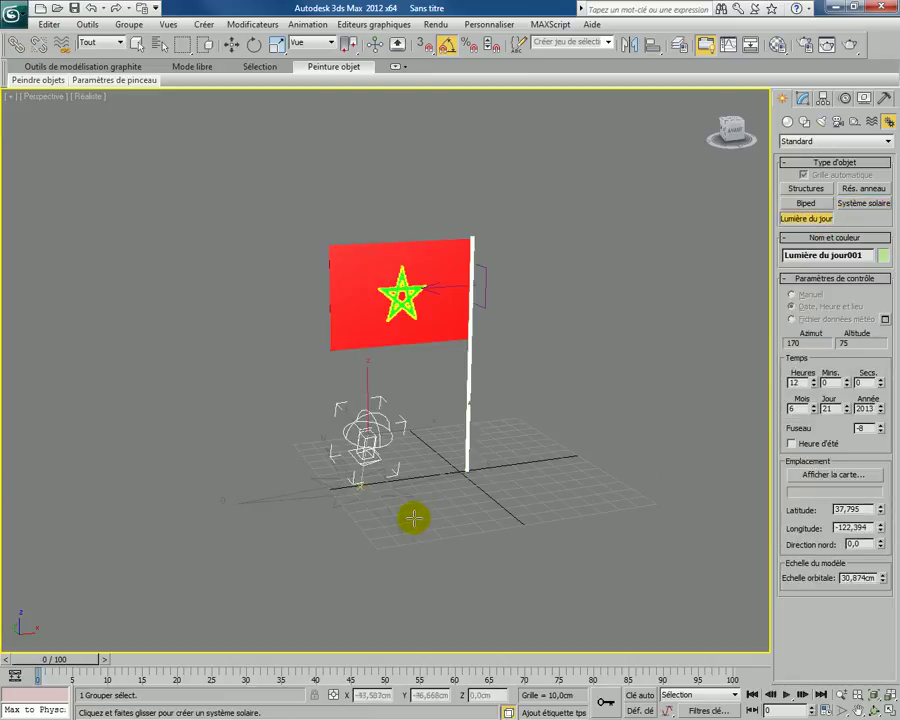
{"action": "left_click", "coordinate": [558, 398]}
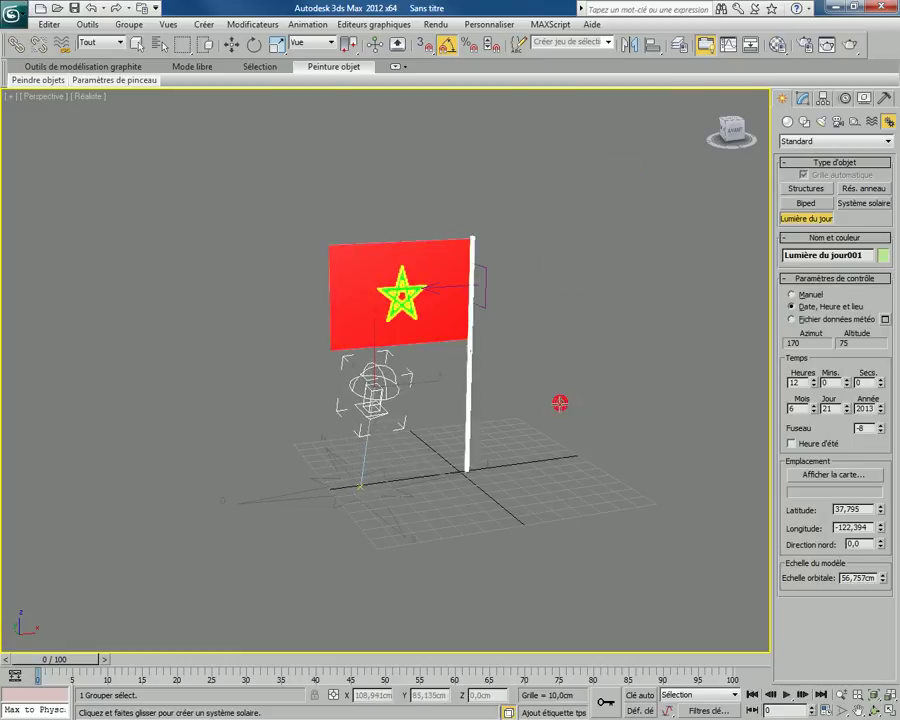
{"action": "right_click", "coordinate": [554, 406]}
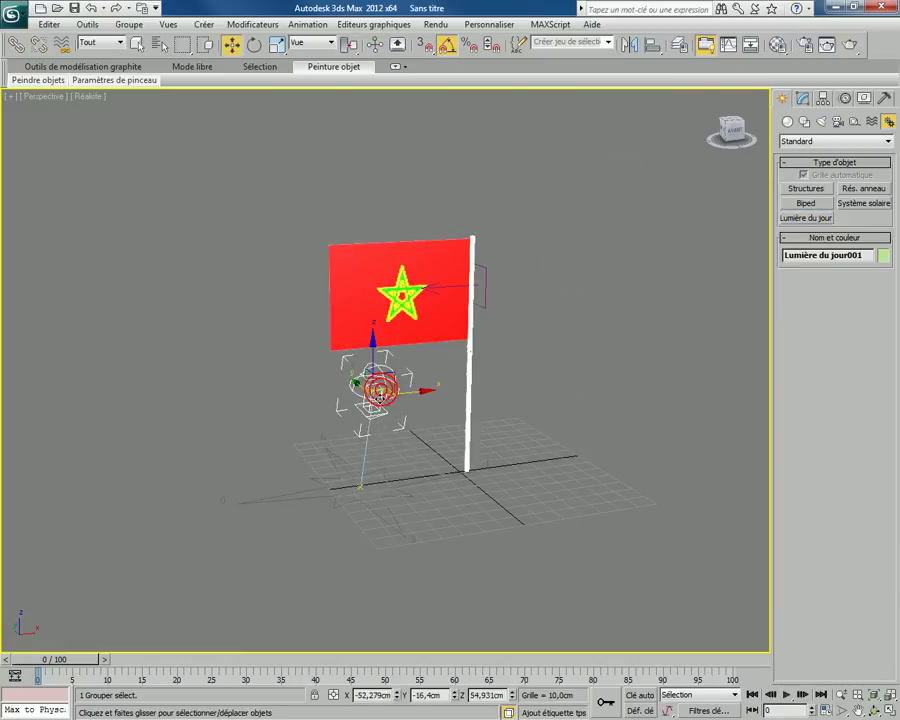
{"action": "left_click", "coordinate": [803, 98]}
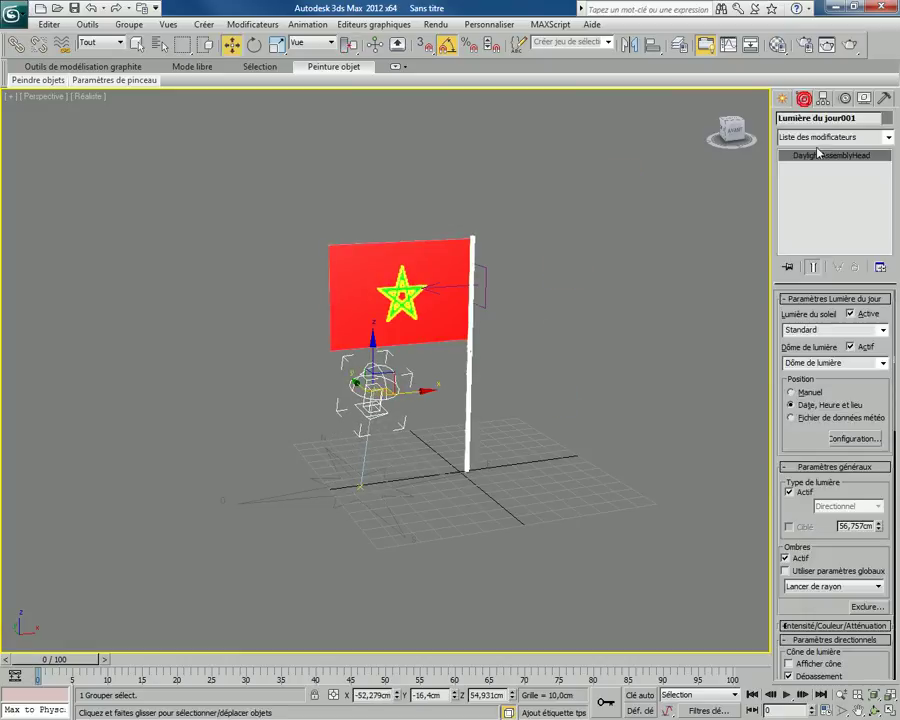
- Set the daylight Position to Manuel and drag the sun up to the right
{"action": "left_click", "coordinate": [368, 389]}
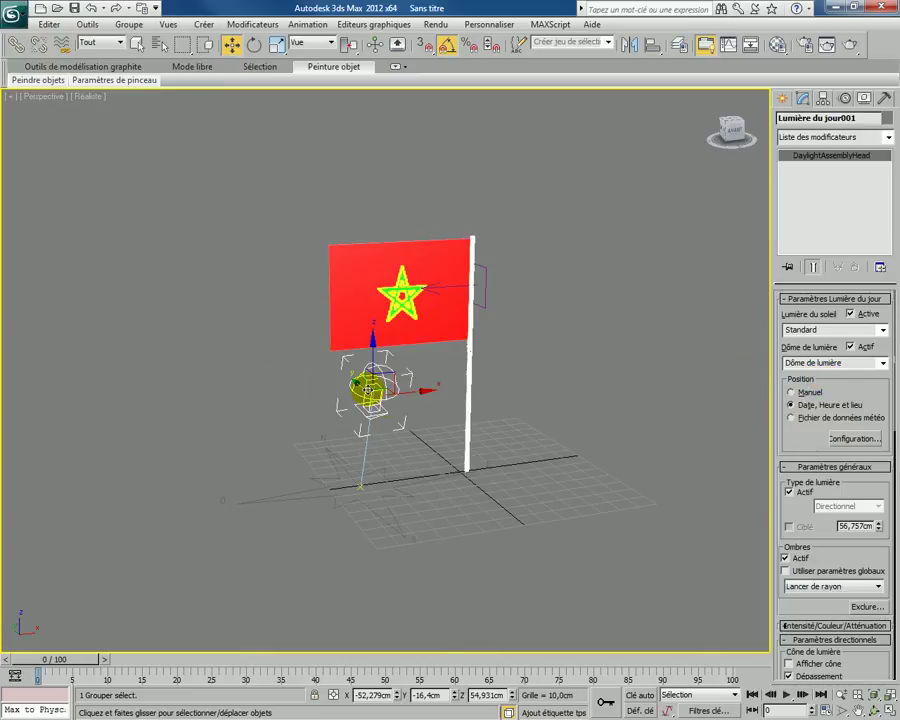
{"action": "left_click", "coordinate": [790, 404]}
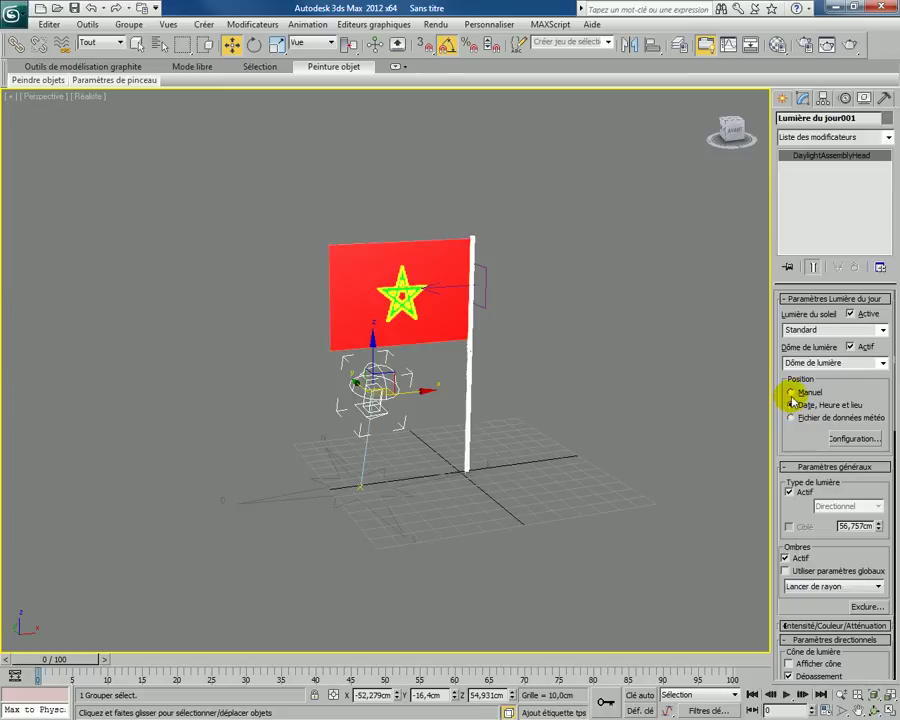
{"action": "left_click", "coordinate": [790, 392]}
{"action": "mouse_move", "coordinate": [400, 392]}
{"action": "left_mouse_down"}
{"action": "mouse_move", "coordinate": [645, 387]}
{"action": "mouse_move", "coordinate": [527, 338]}
{"action": "mouse_move", "coordinate": [527, 285]}
{"action": "left_mouse_up"}
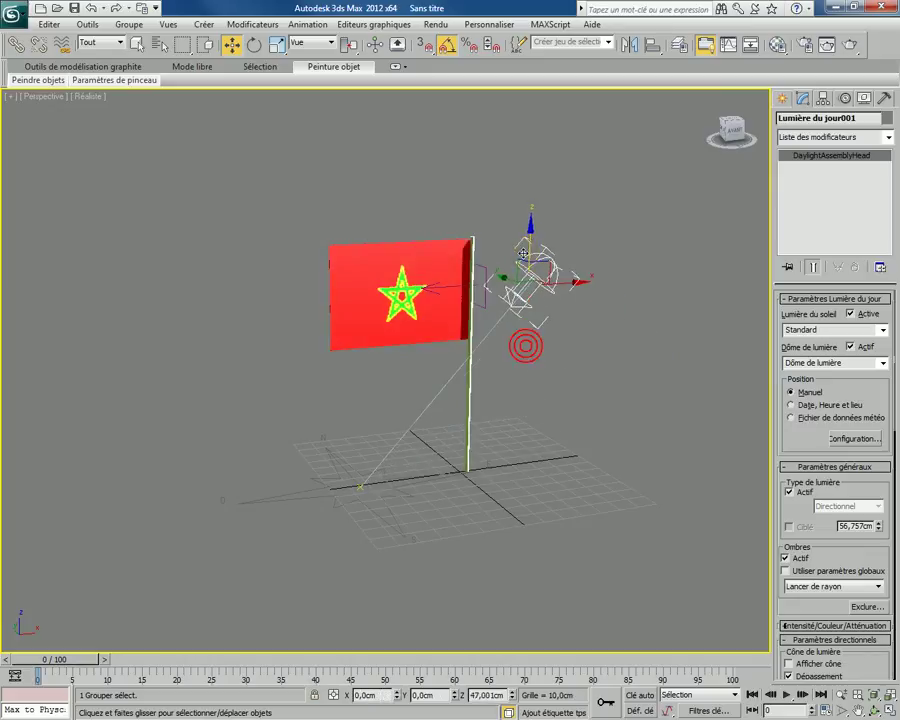
- Move the sun above the flag to about X −77.98, Y 7.129, Z 133.389 cm
{"action": "left_click", "coordinate": [784, 100]}
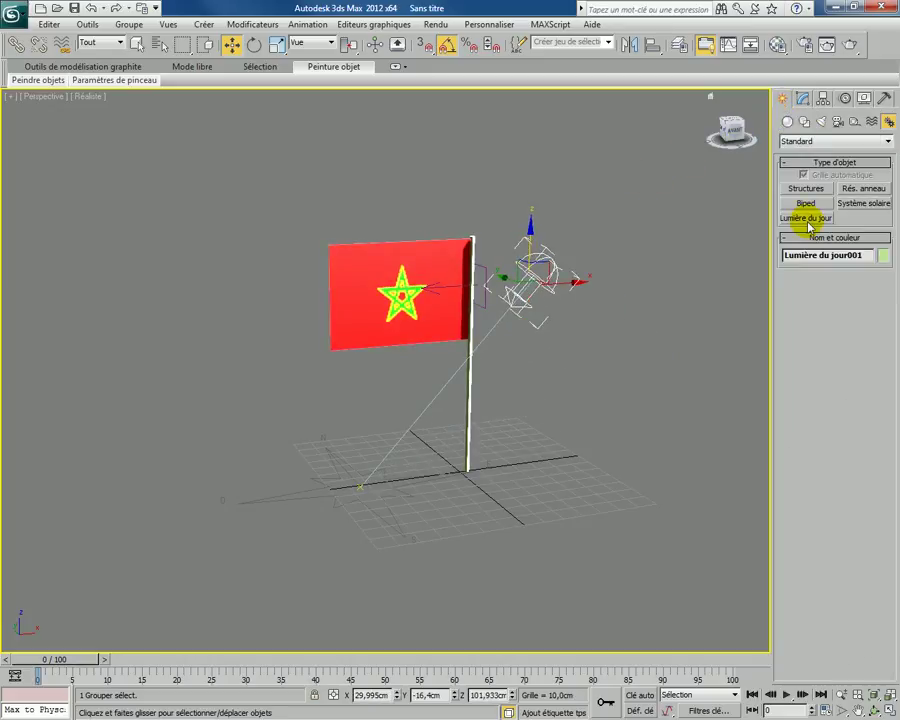
{"action": "left_click", "coordinate": [804, 102]}
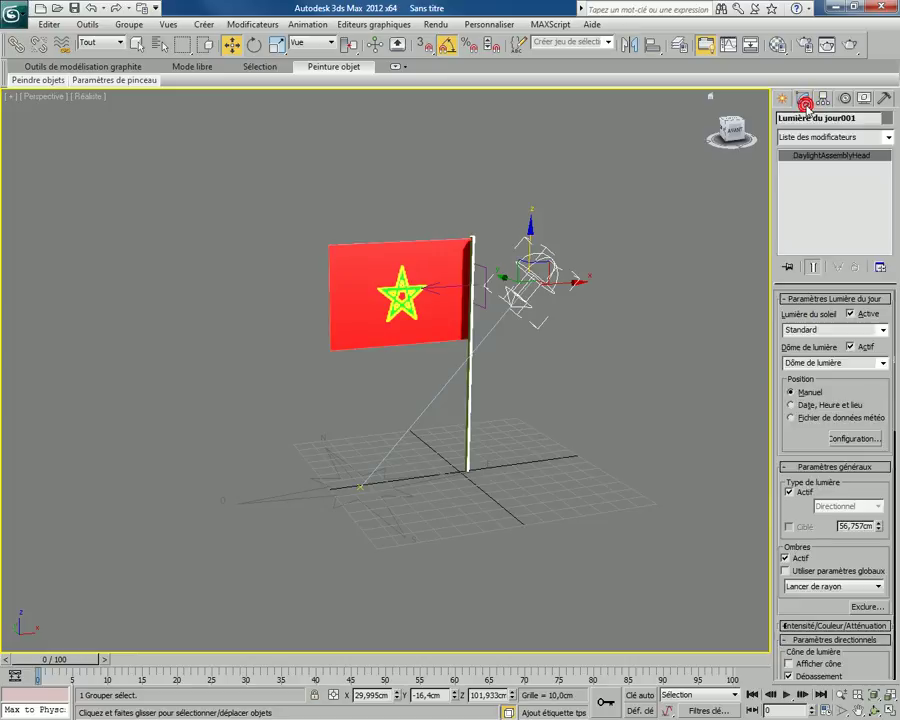
{"action": "mouse_move", "coordinate": [507, 280]}
{"action": "left_mouse_down"}
{"action": "mouse_move", "coordinate": [516, 368]}
{"action": "mouse_move", "coordinate": [511, 278]}
{"action": "left_mouse_up"}
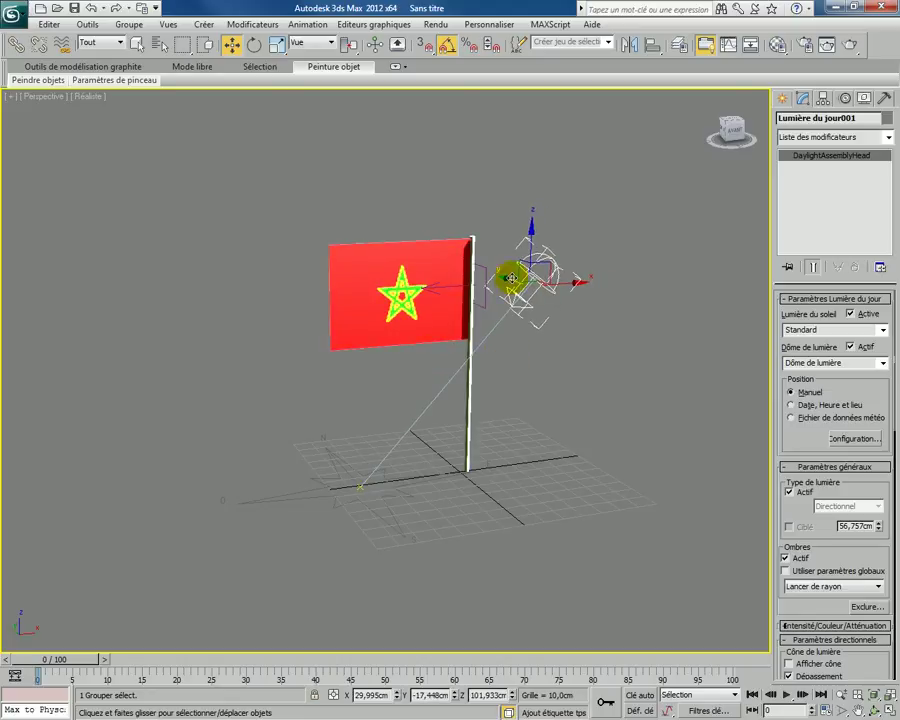
{"action": "mouse_move", "coordinate": [511, 278]}
{"action": "left_mouse_down"}
{"action": "mouse_move", "coordinate": [367, 321]}
{"action": "mouse_move", "coordinate": [333, 298]}
{"action": "mouse_move", "coordinate": [351, 314]}
{"action": "mouse_move", "coordinate": [432, 543]}
{"action": "mouse_move", "coordinate": [337, 360]}
{"action": "mouse_move", "coordinate": [292, 321]}
{"action": "mouse_move", "coordinate": [307, 257]}
{"action": "left_mouse_up"}
{"action": "right_click", "coordinate": [305, 252]}
{"action": "left_click", "coordinate": [344, 480]}
{"action": "left_click", "coordinate": [311, 228]}
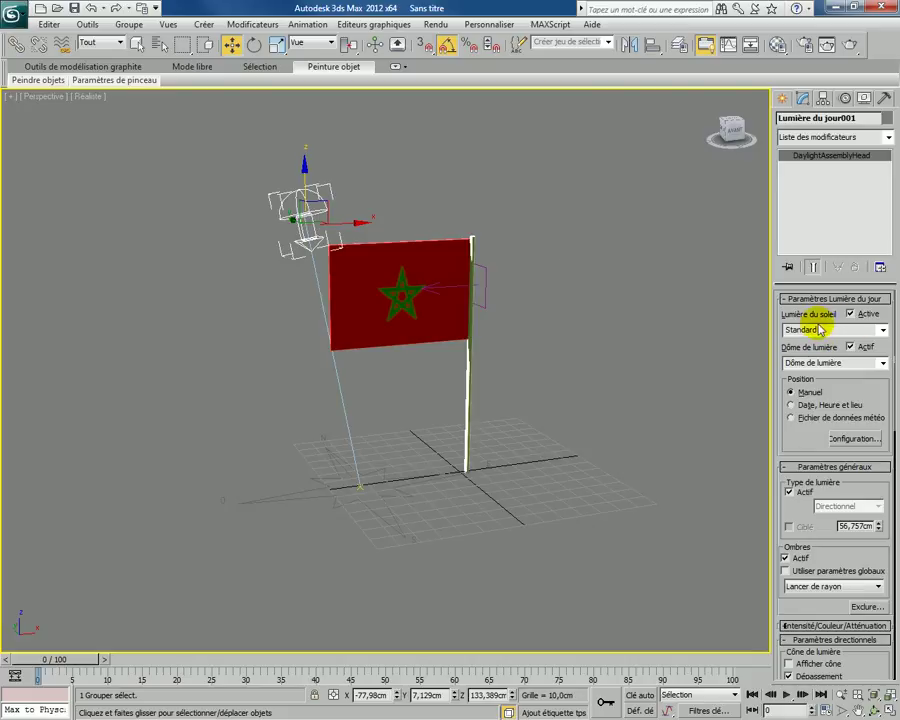
- Switch the daylight to Soleil mr and Ciel mr, accept the physical sky environment, and move the sun right
{"action": "left_click", "coordinate": [883, 331]}
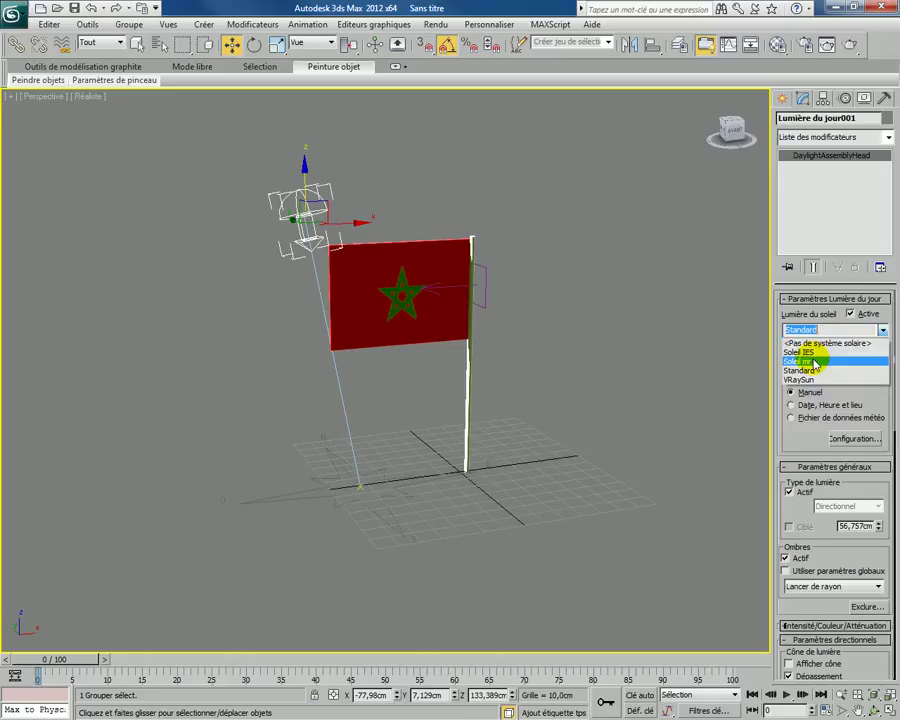
{"action": "left_click", "coordinate": [813, 363]}
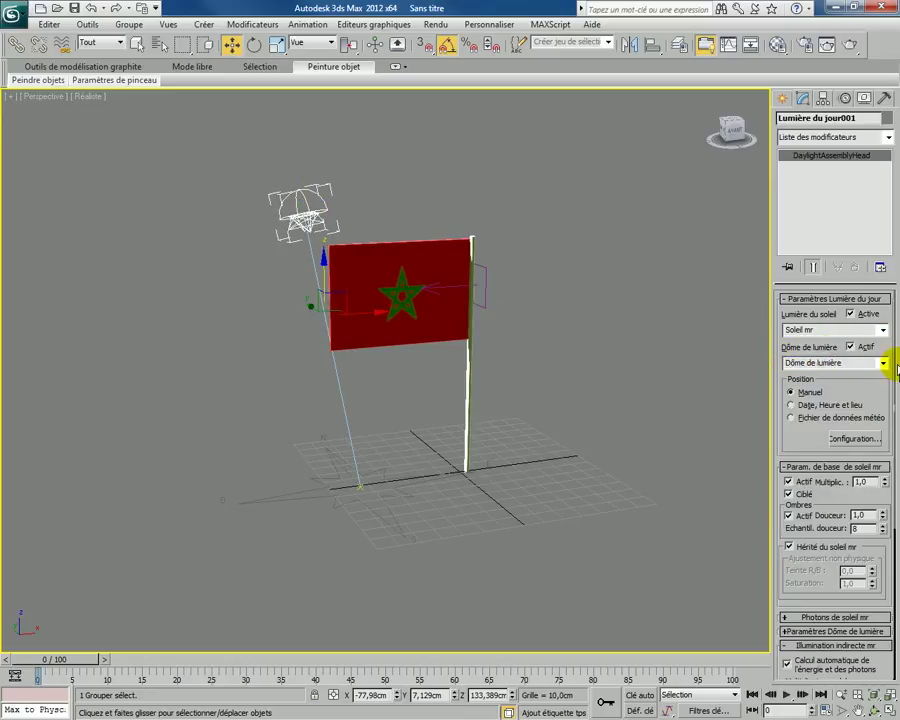
{"action": "left_click", "coordinate": [883, 365]}
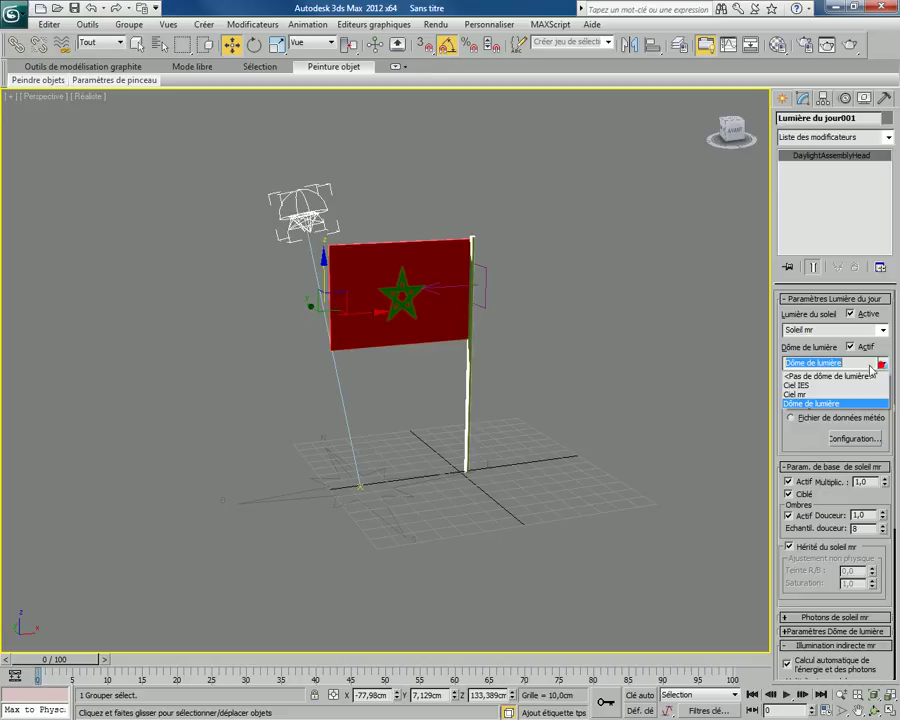
{"action": "left_click", "coordinate": [800, 396]}
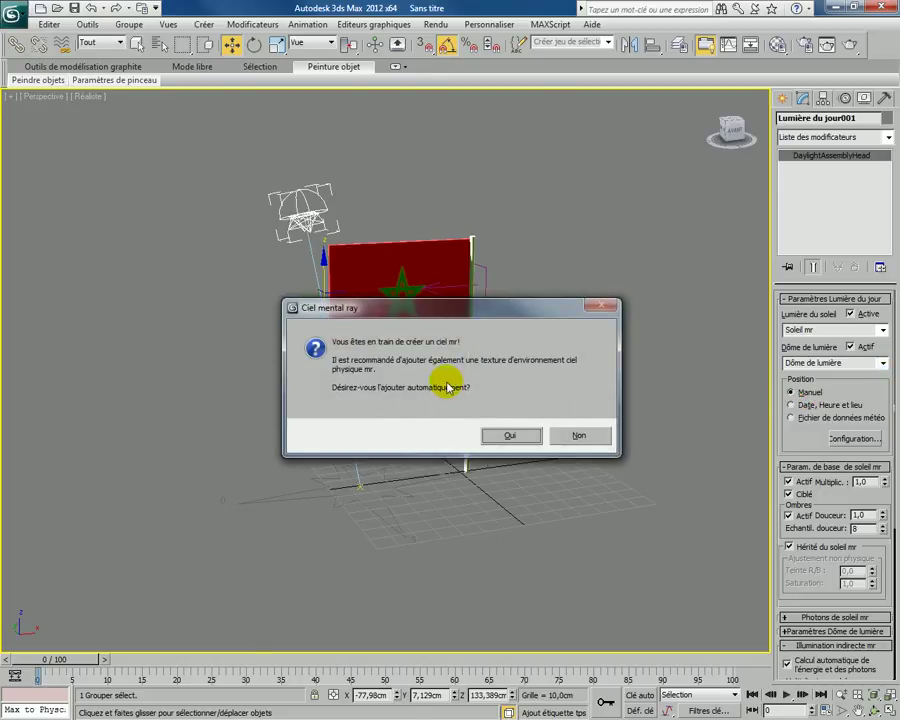
{"action": "left_click", "coordinate": [525, 438]}
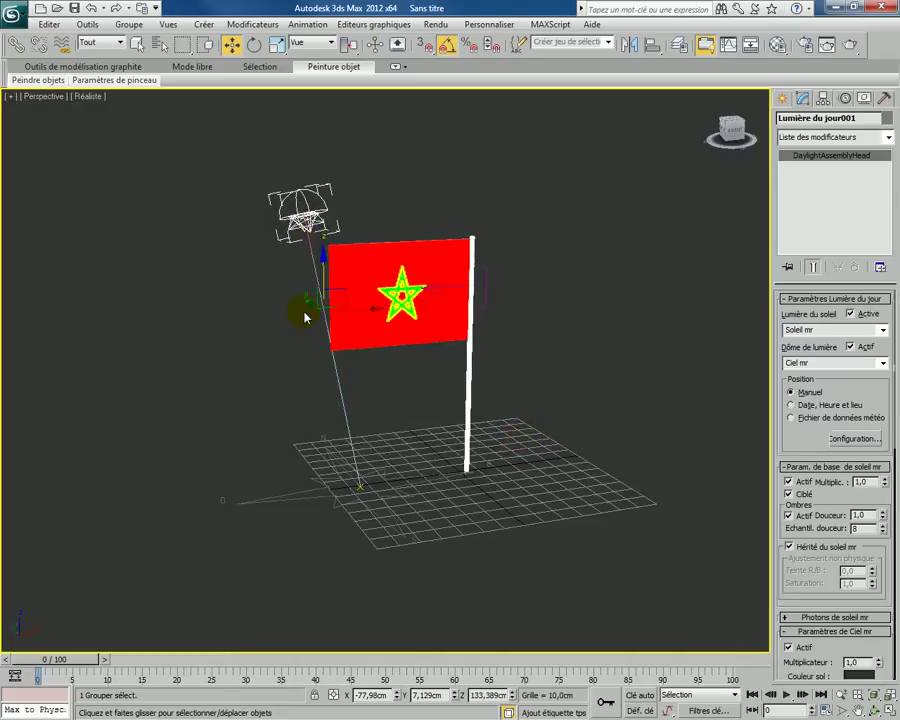
{"action": "mouse_move", "coordinate": [312, 302]}
{"action": "left_mouse_down"}
{"action": "mouse_move", "coordinate": [477, 330]}
{"action": "mouse_move", "coordinate": [456, 220]}
{"action": "left_mouse_up"}
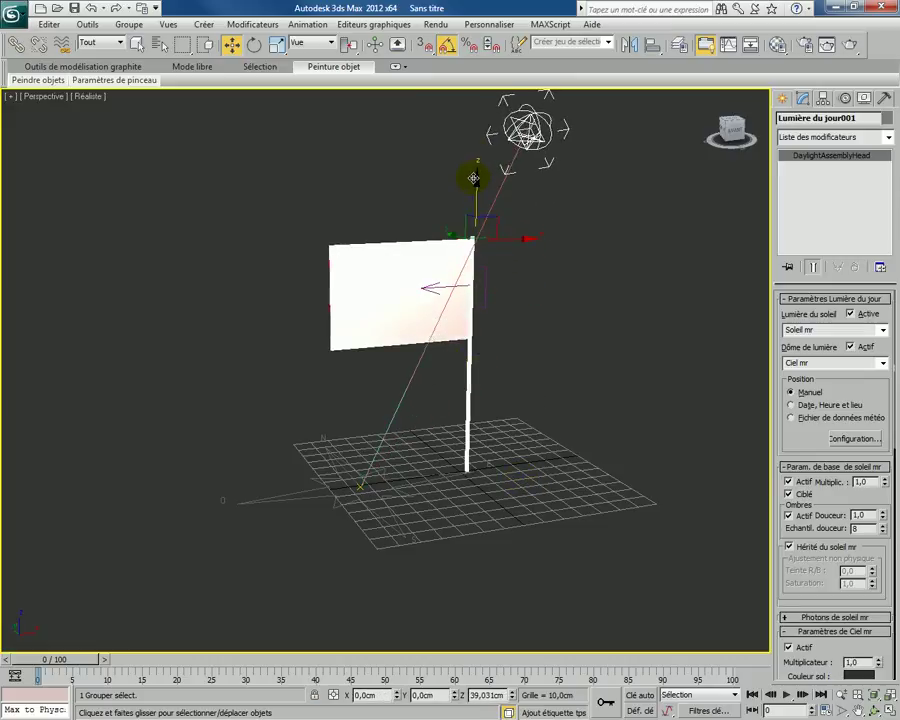
- Move the Boussole001 compass with its daylight under the flagpole and reframe the flag in view
{"action": "left_click", "coordinate": [456, 232]}
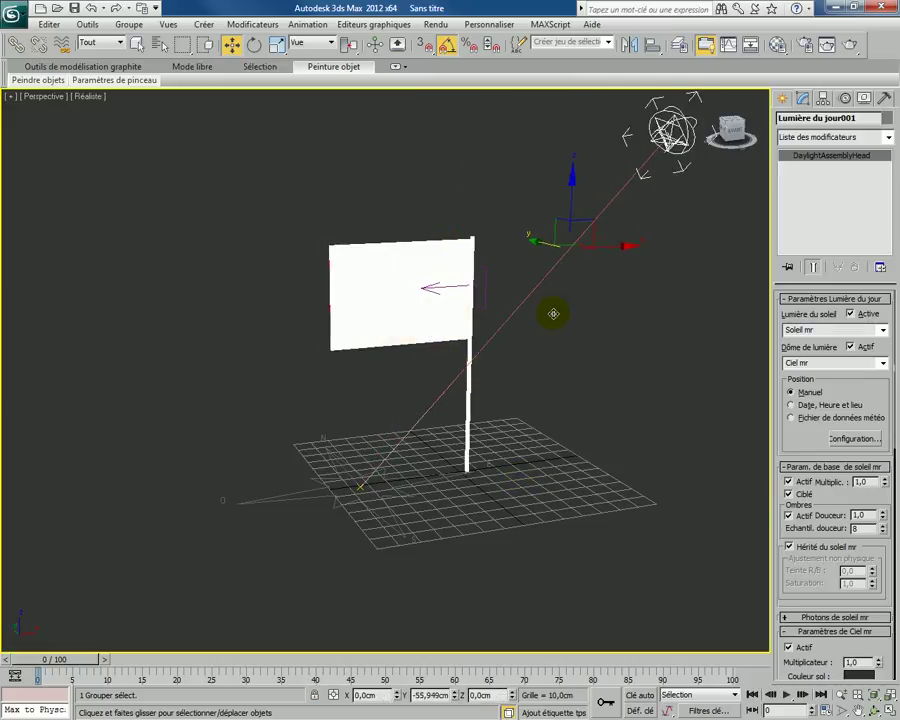
{"action": "left_click", "coordinate": [372, 508]}
{"action": "left_click_drag", "start_coordinate": [372, 508], "coordinate": [506, 475]}
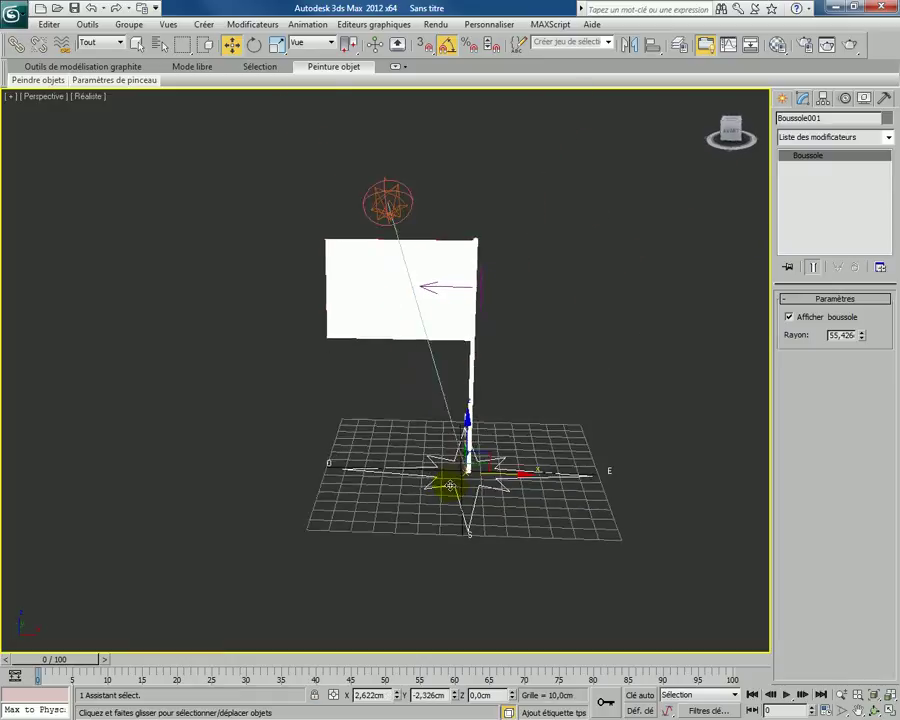
{"action": "scroll", "coordinate": [450, 485], "scroll_direction": "up", "scroll_amount": 5}
{"action": "middle_click_drag", "start_coordinate": [478, 452], "coordinate": [470, 513]}
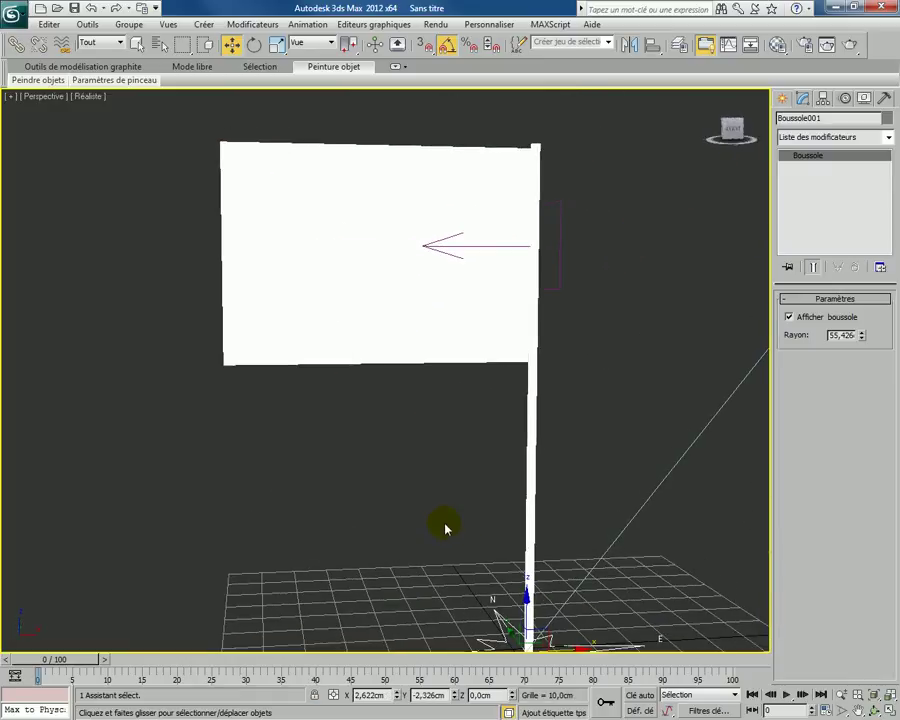
{"action": "left_click", "coordinate": [434, 24]}
{"action": "left_click", "coordinate": [446, 44]}
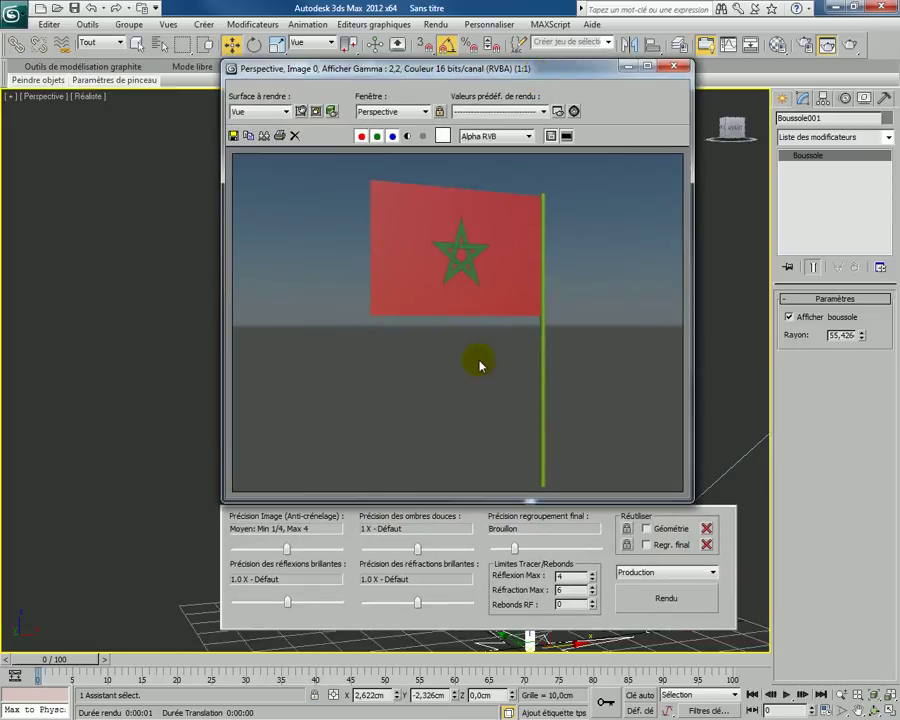
- Close the rendered frame and move the sun beside the flag's left edge
{"action": "left_click", "coordinate": [682, 69]}
{"action": "left_click", "coordinate": [540, 432]}
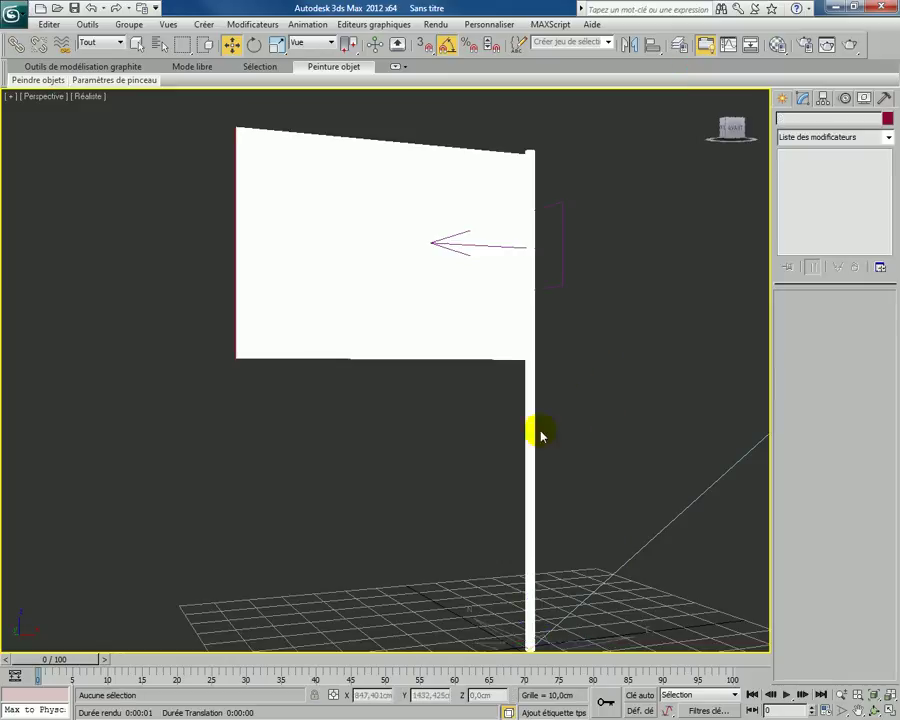
{"action": "scroll", "coordinate": [589, 388], "scroll_direction": "down", "scroll_amount": 5}
{"action": "left_click", "coordinate": [507, 243]}
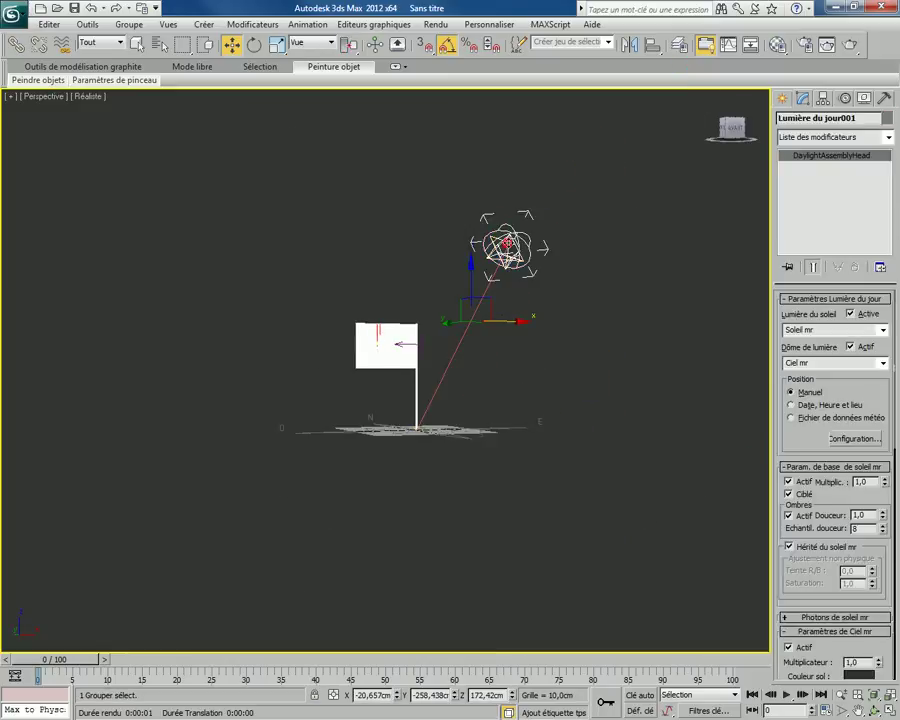
{"action": "mouse_move", "coordinate": [471, 280]}
{"action": "left_mouse_down"}
{"action": "mouse_move", "coordinate": [458, 380]}
{"action": "mouse_move", "coordinate": [318, 381]}
{"action": "left_mouse_up"}
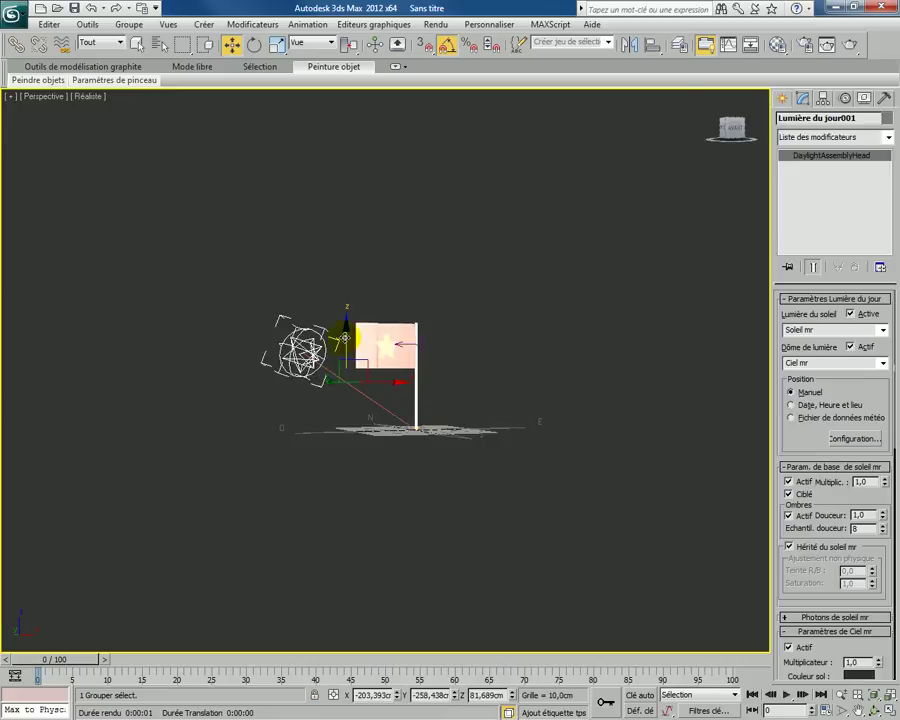
{"action": "left_click_drag", "start_coordinate": [345, 337], "coordinate": [344, 243]}
{"action": "scroll", "coordinate": [410, 405], "scroll_direction": "up", "scroll_amount": 4}
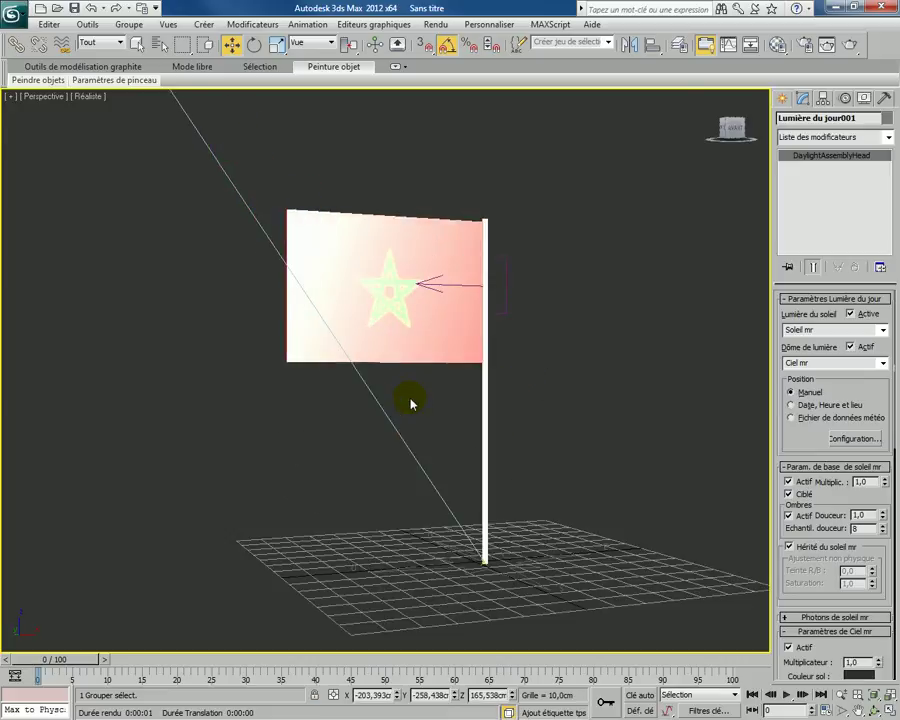
{"action": "scroll", "coordinate": [410, 404], "scroll_direction": "down", "scroll_amount": 3}
{"action": "scroll", "coordinate": [410, 424], "scroll_direction": "up", "scroll_amount": 6}
- Render the perspective view of the flag, then close the frame window and deselect
{"action": "left_click", "coordinate": [435, 24]}
{"action": "left_click", "coordinate": [440, 38]}
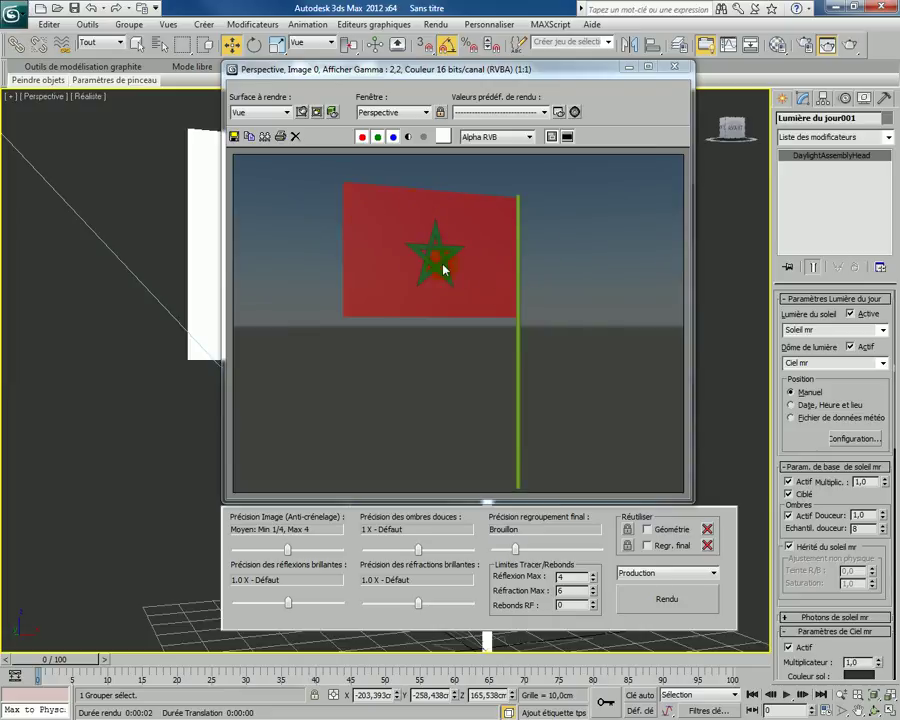
{"action": "left_click", "coordinate": [675, 67]}
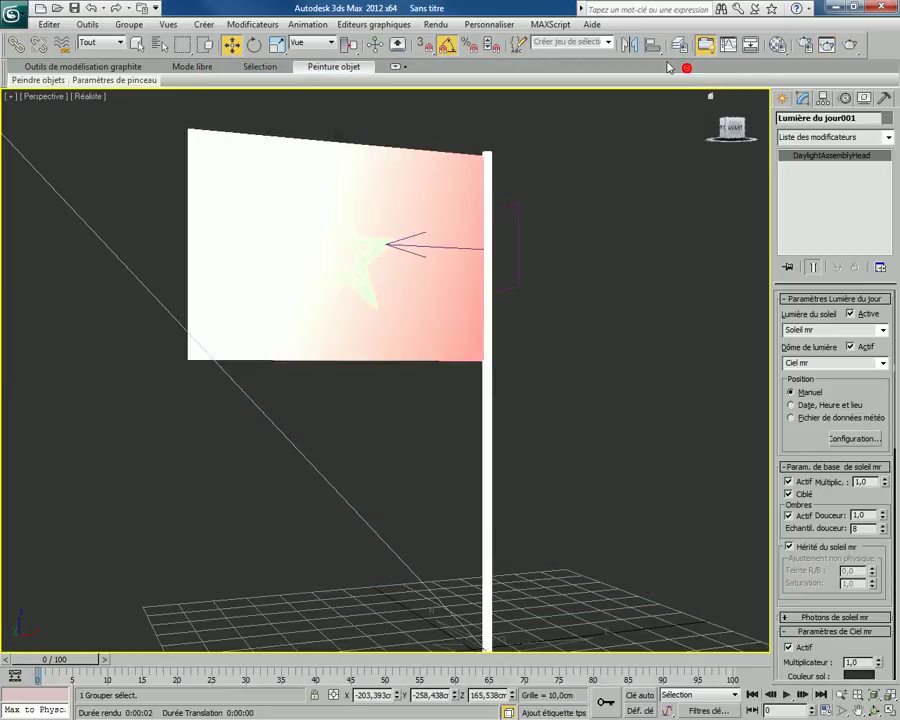
{"action": "left_click", "coordinate": [581, 268]}
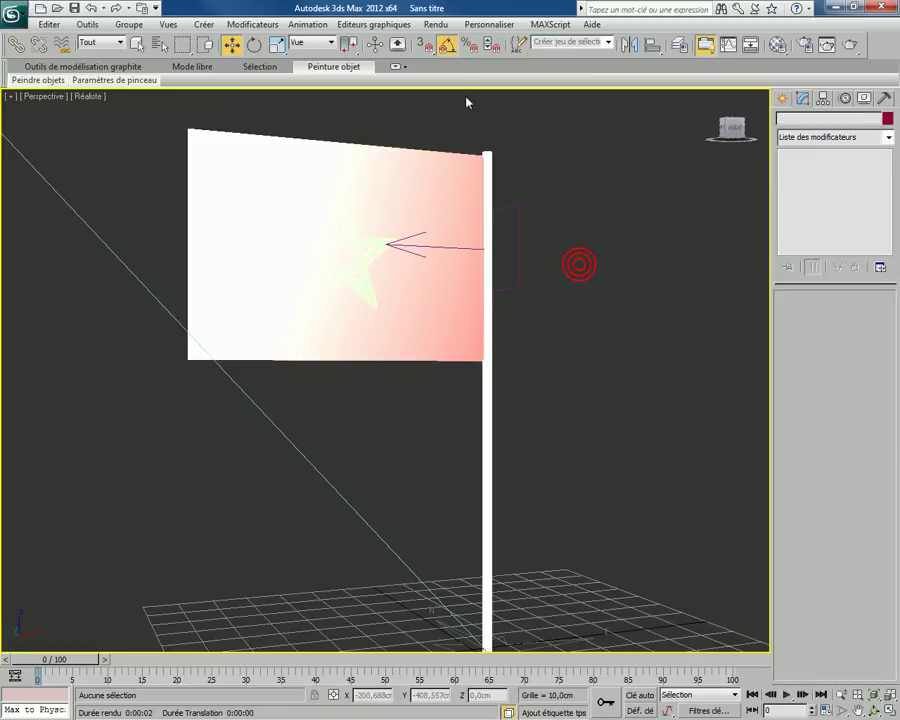
- In Render Setup, set the output to the frame range 0 to 100 and scroll toward Render Output
{"action": "left_click", "coordinate": [430, 25]}
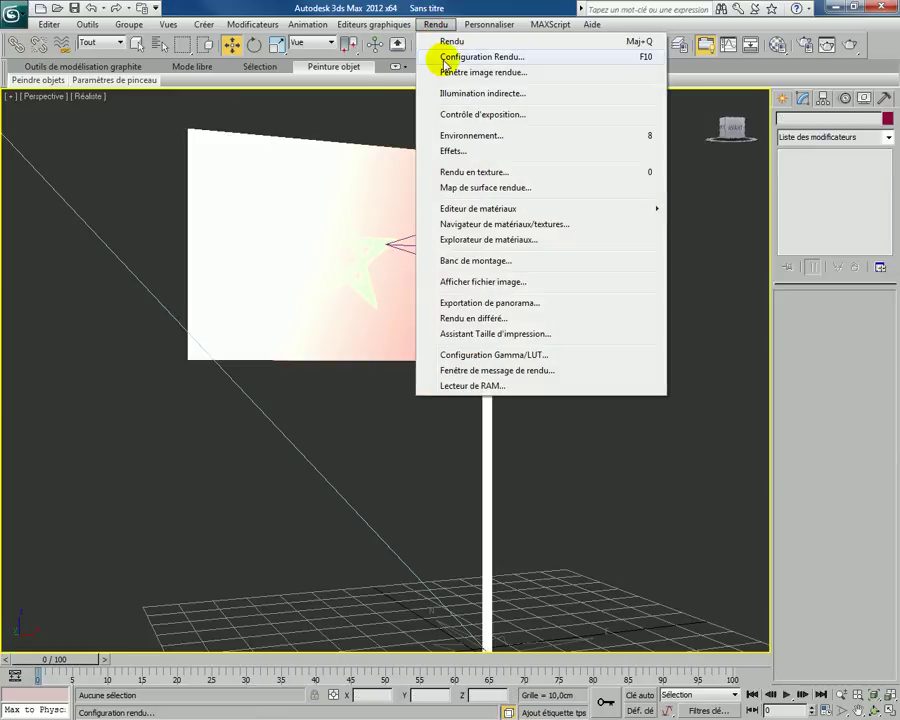
{"action": "left_click", "coordinate": [445, 57]}
{"action": "left_click_drag", "start_coordinate": [552, 97], "coordinate": [450, 103]}
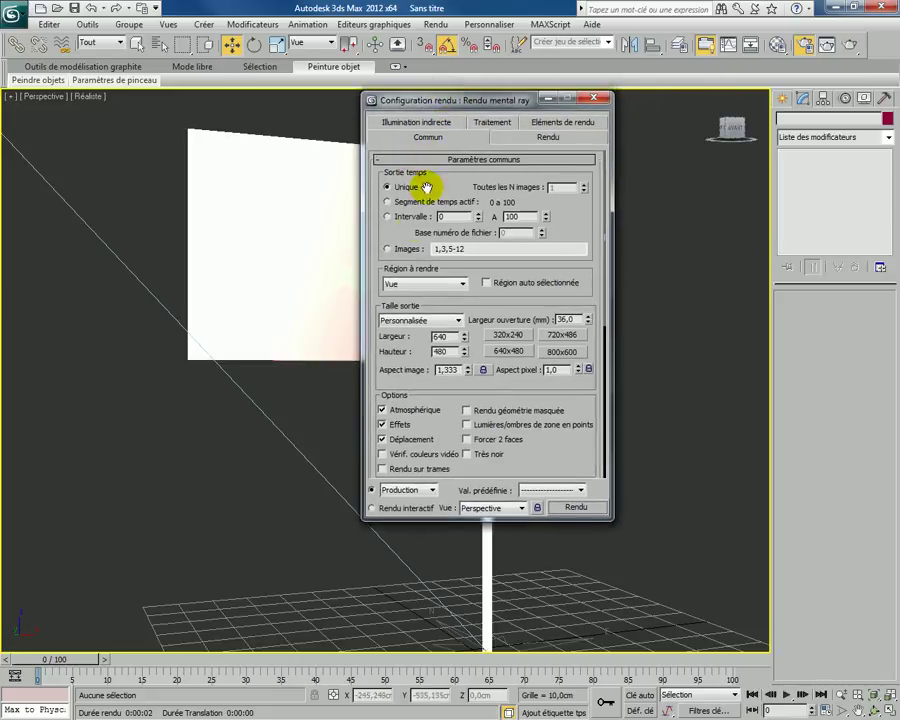
{"action": "left_click", "coordinate": [388, 217]}
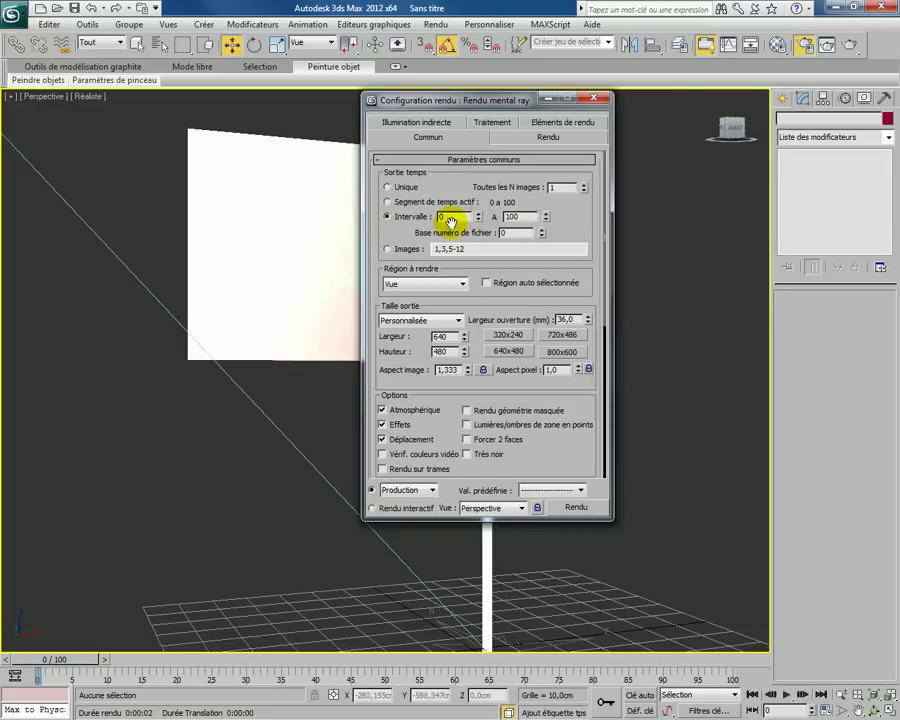
{"action": "left_click", "coordinate": [519, 216]}
{"action": "type", "text": "0"}
{"action": "left_click", "coordinate": [460, 216]}
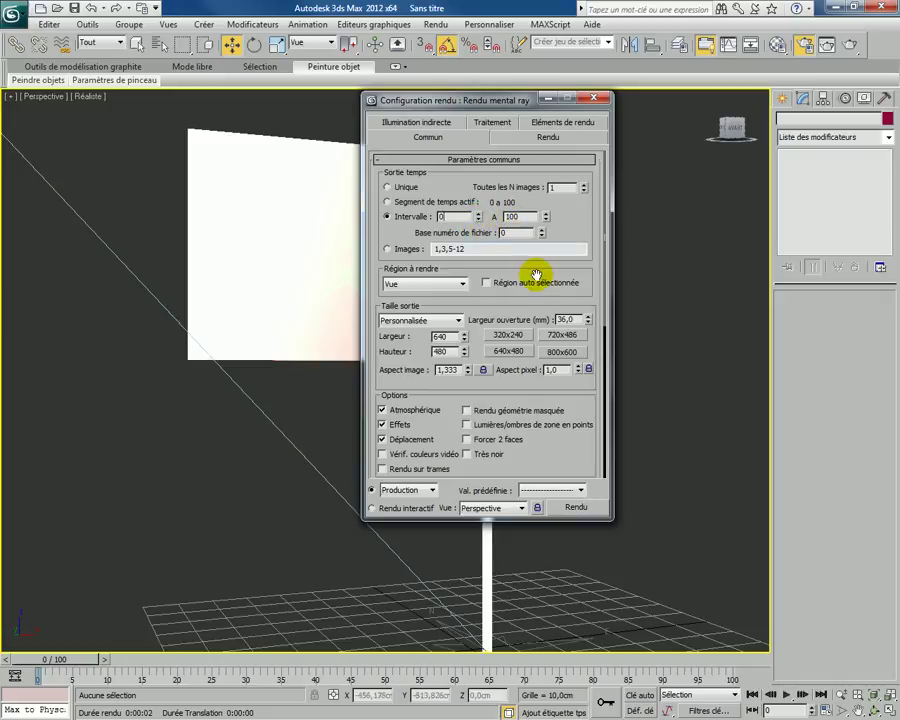
{"action": "mouse_move", "coordinate": [524, 304]}
{"action": "left_mouse_down"}
{"action": "mouse_move", "coordinate": [538, 251]}
{"action": "mouse_move", "coordinate": [538, 173]}
{"action": "left_mouse_up"}
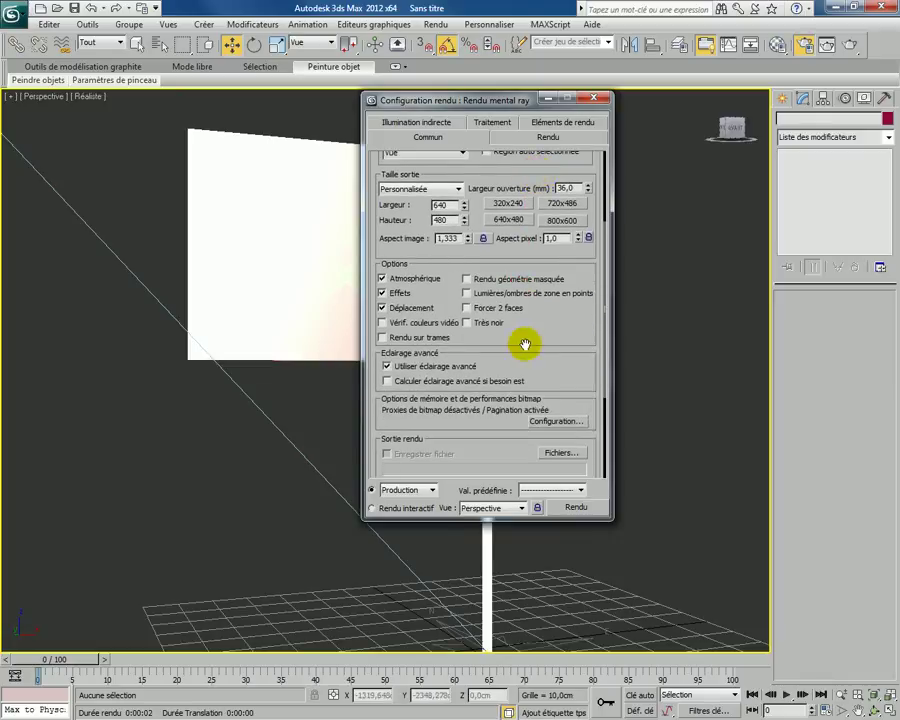
{"action": "left_click_drag", "start_coordinate": [522, 345], "coordinate": [541, 207]}
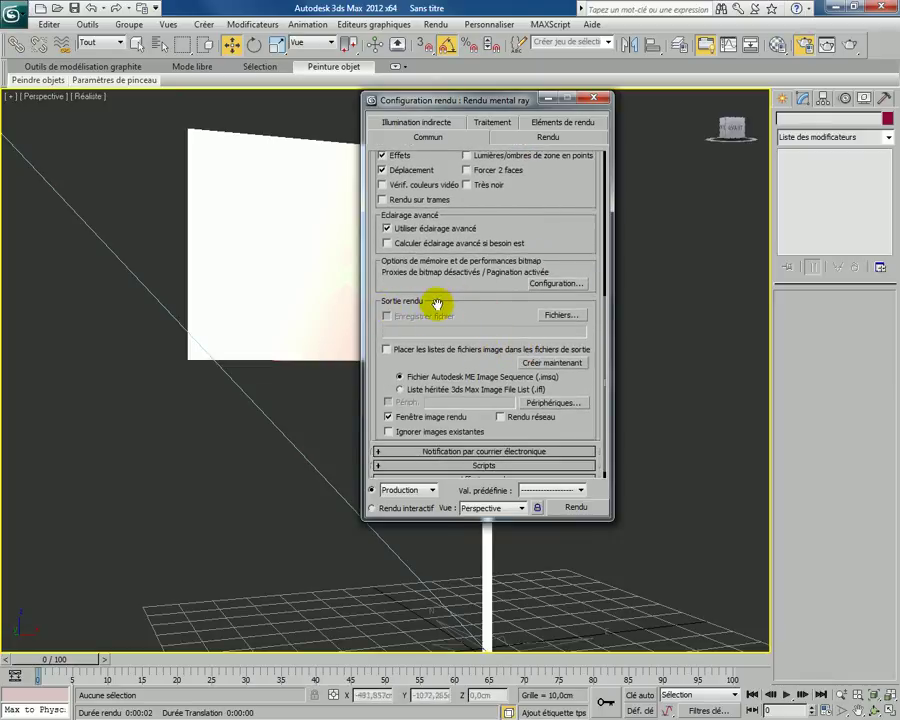
- Set the render output file to 'Drapeau maroc' as an AVI on the Desktop (Bureau)
{"action": "left_click", "coordinate": [566, 316]}
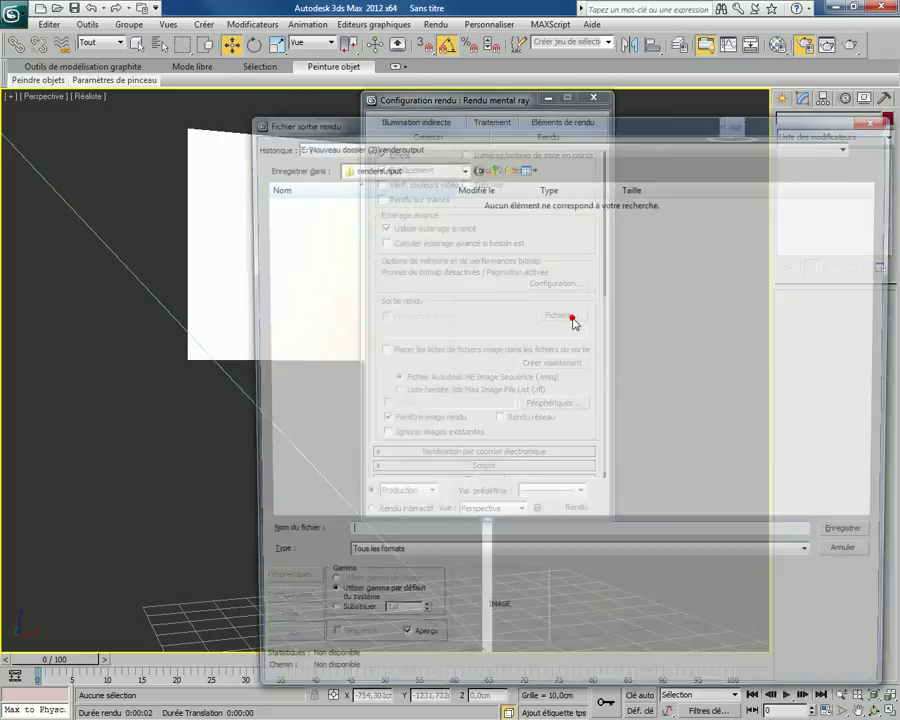
{"action": "left_click", "coordinate": [461, 168]}
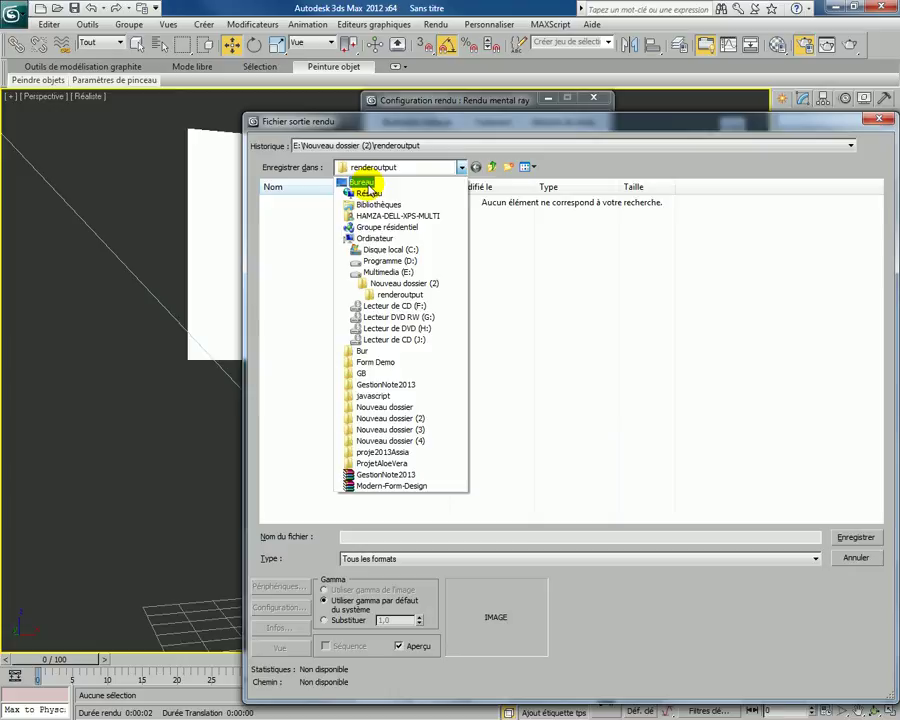
{"action": "left_click", "coordinate": [368, 184]}
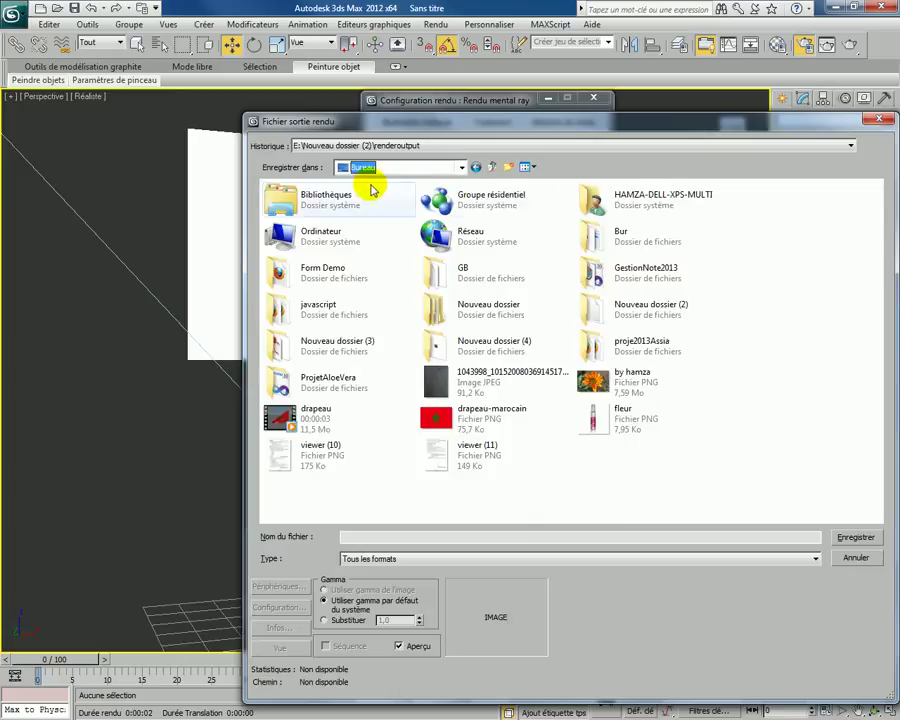
{"action": "left_click", "coordinate": [465, 558]}
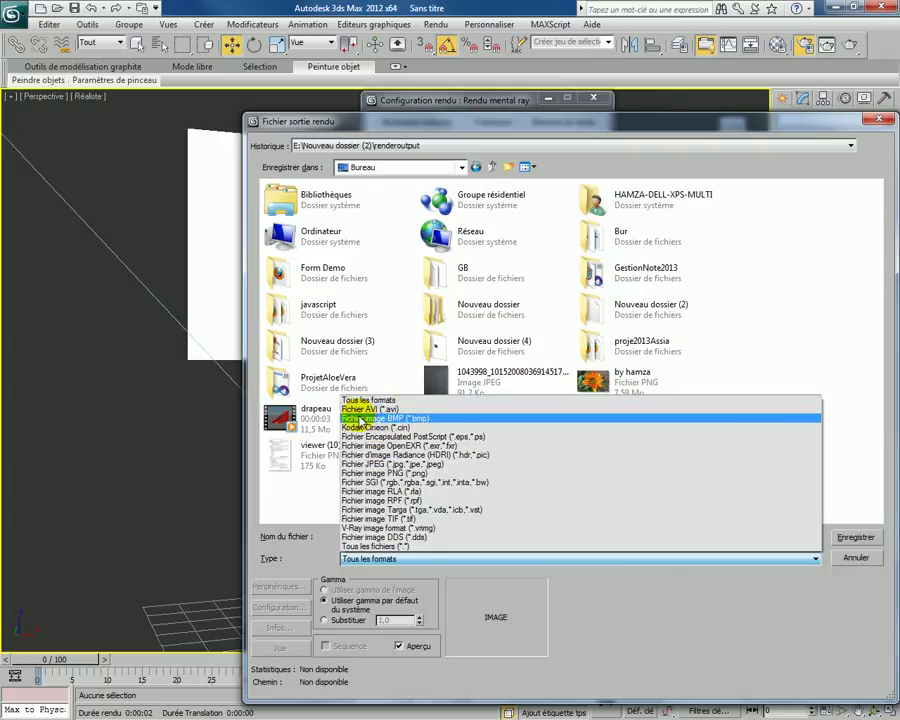
{"action": "left_click", "coordinate": [365, 410]}
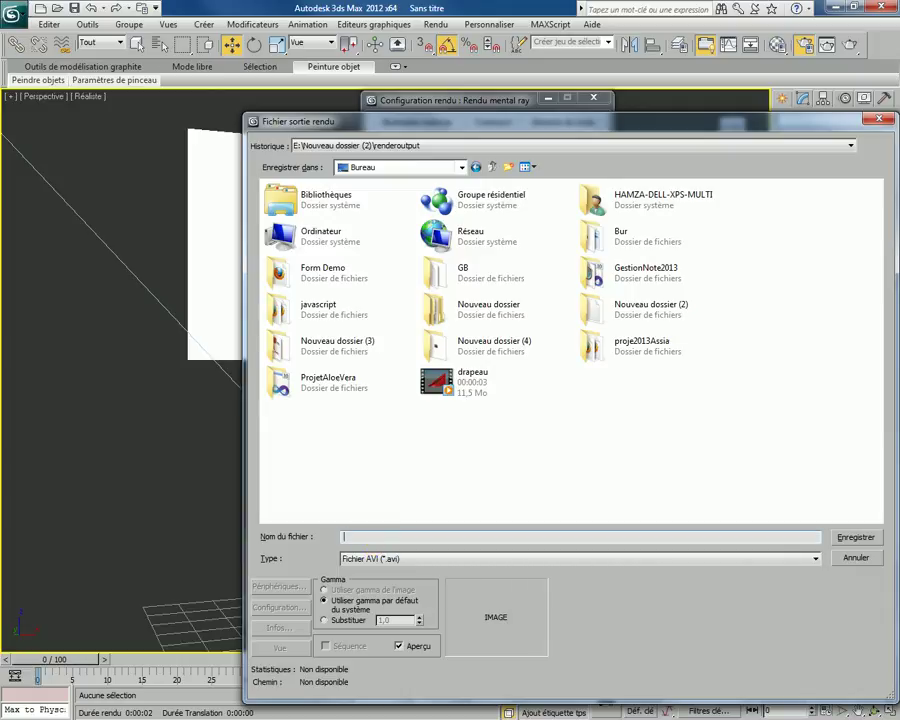
{"action": "left_click", "coordinate": [375, 537]}
{"action": "type", "text": "Drapeau"}
{"action": "left_click", "coordinate": [375, 537]}
{"action": "type", "text": "au"}
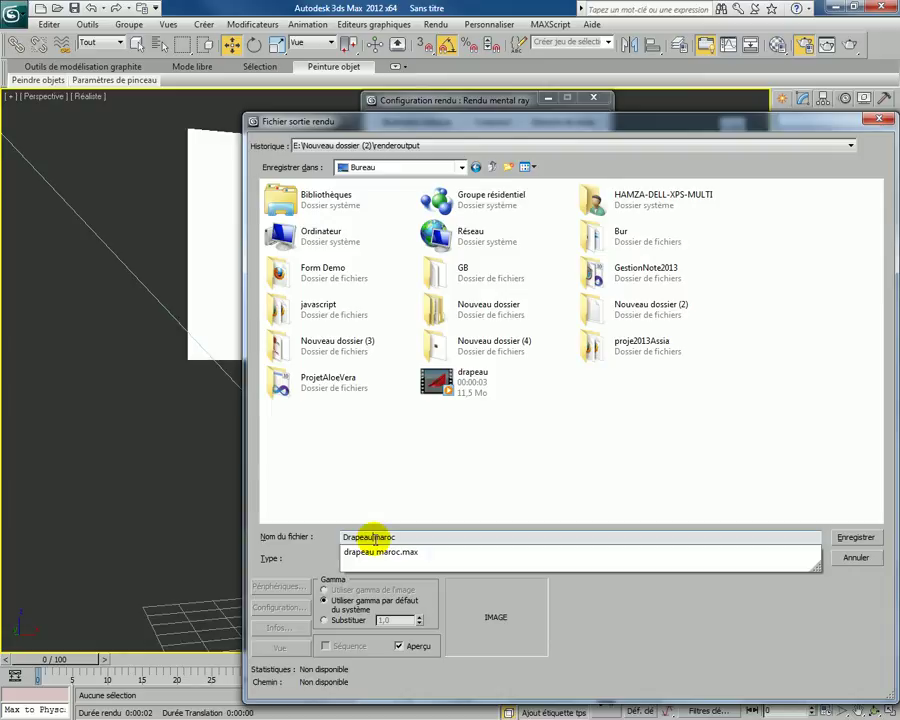
{"action": "left_click", "coordinate": [438, 535]}
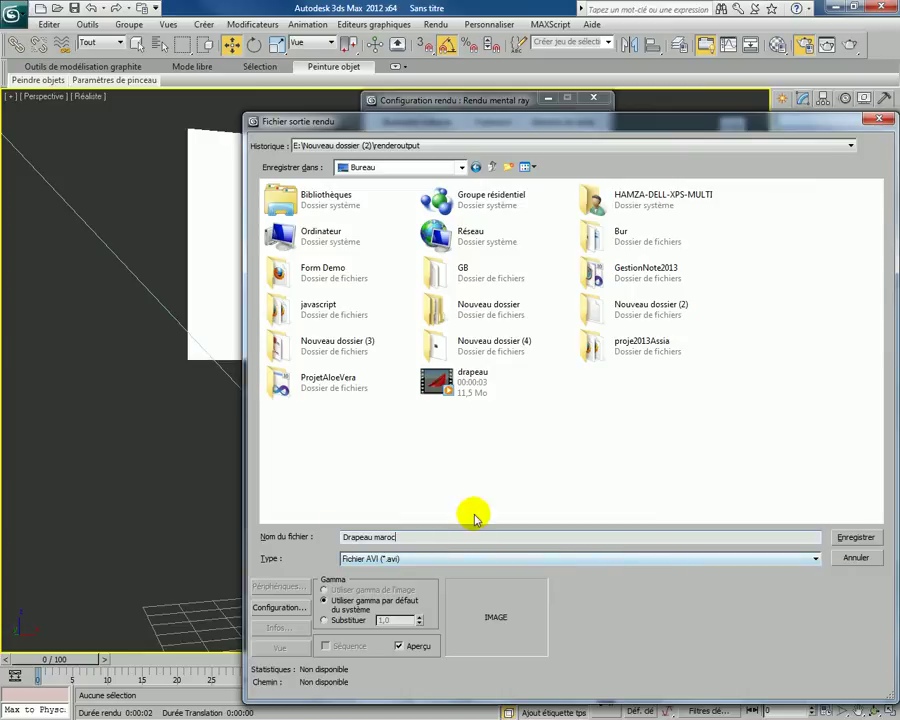
{"action": "left_click", "coordinate": [856, 538]}
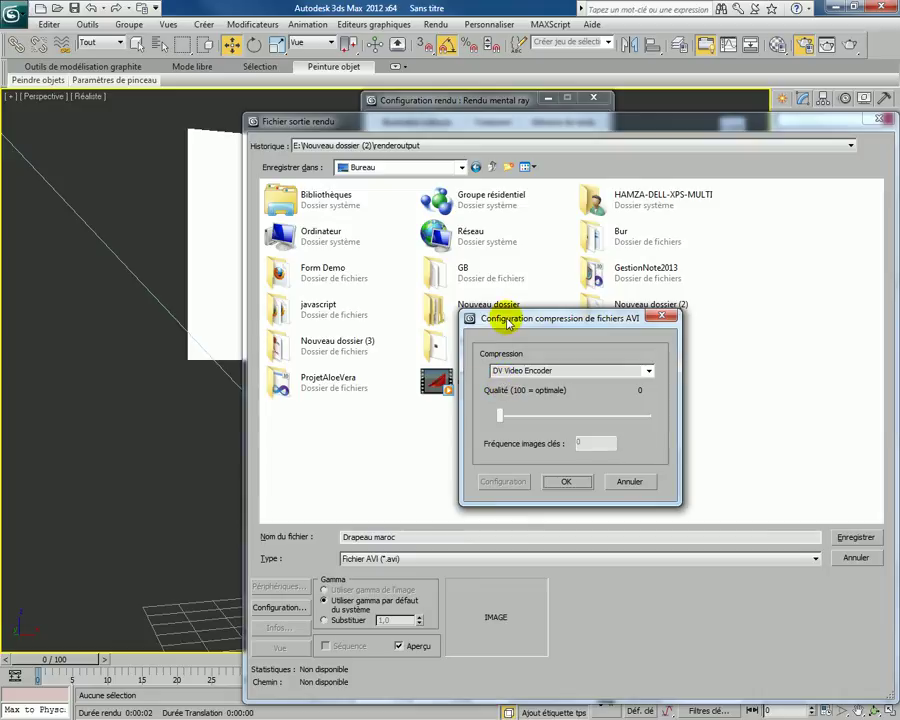
- Keep DV Video Encoder as the AVI compressor and accept the compression settings
{"action": "left_click_drag", "start_coordinate": [468, 316], "coordinate": [326, 248]}
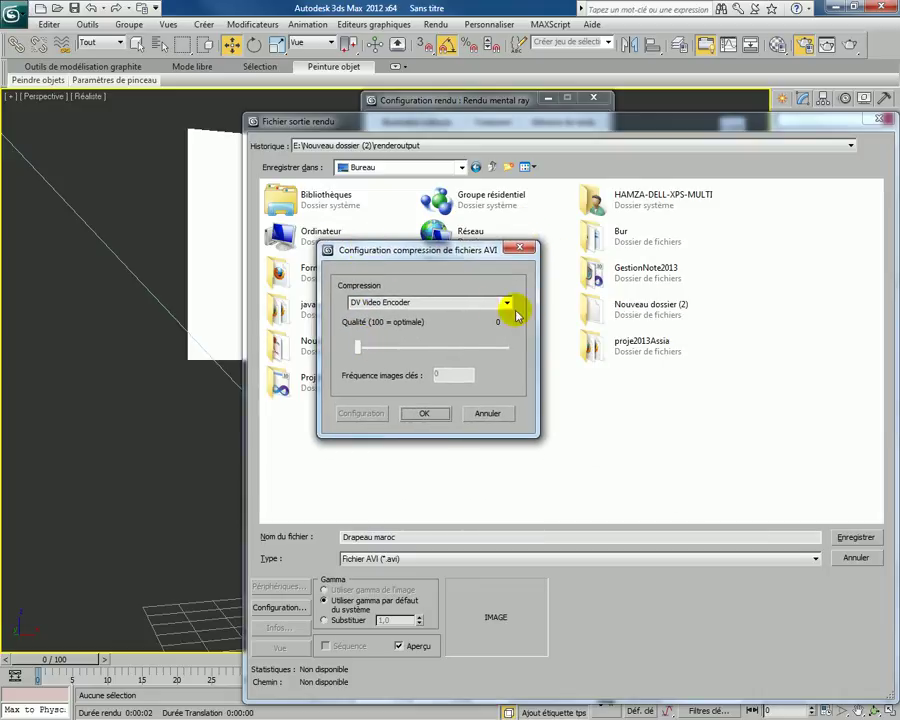
{"action": "left_click", "coordinate": [506, 306]}
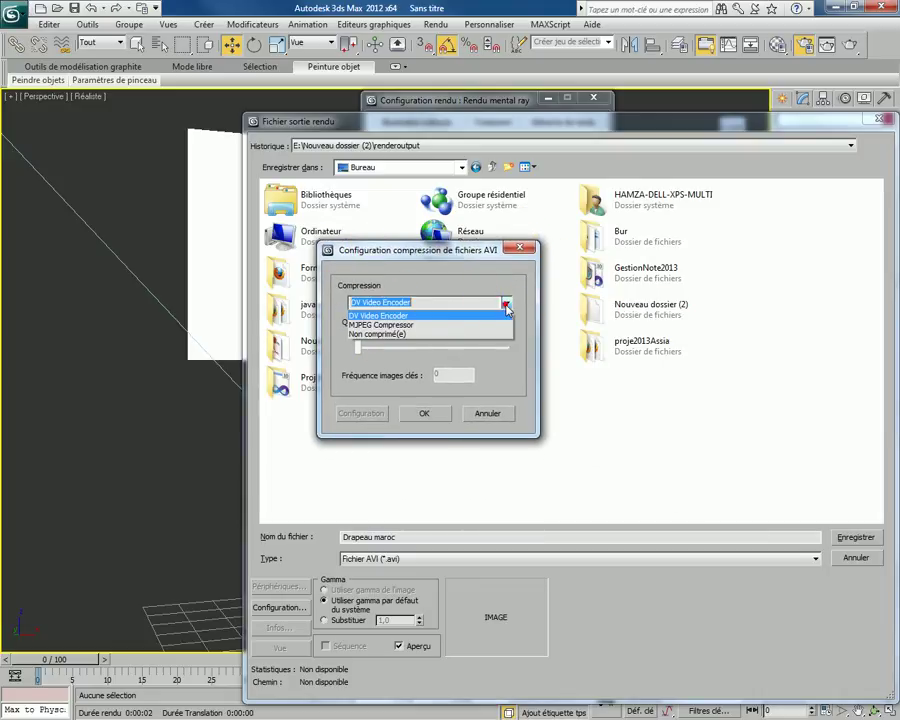
{"action": "left_click", "coordinate": [521, 353]}
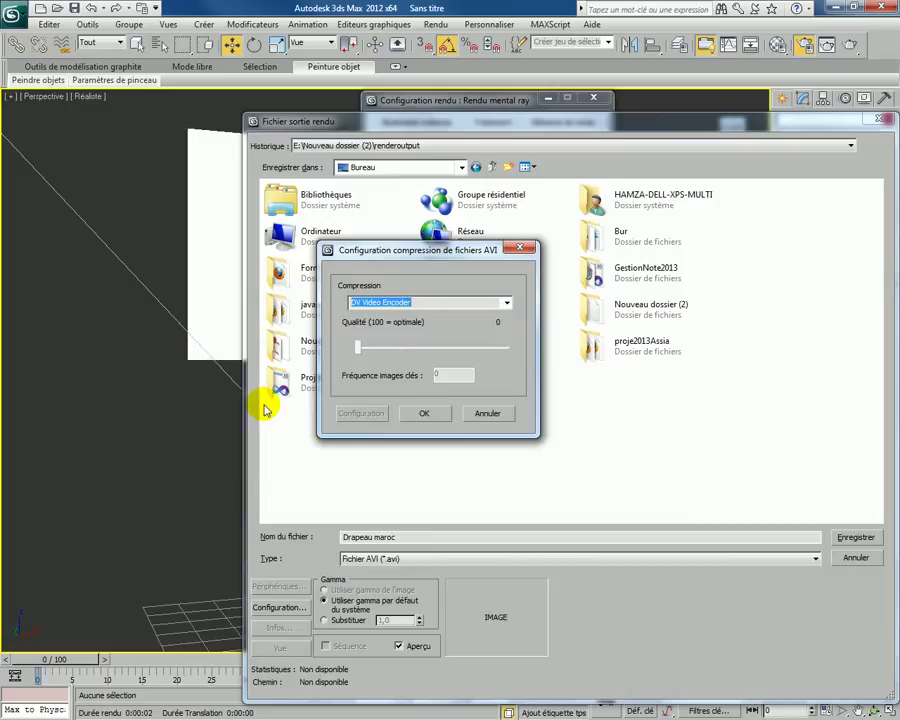
{"action": "left_click", "coordinate": [420, 414]}
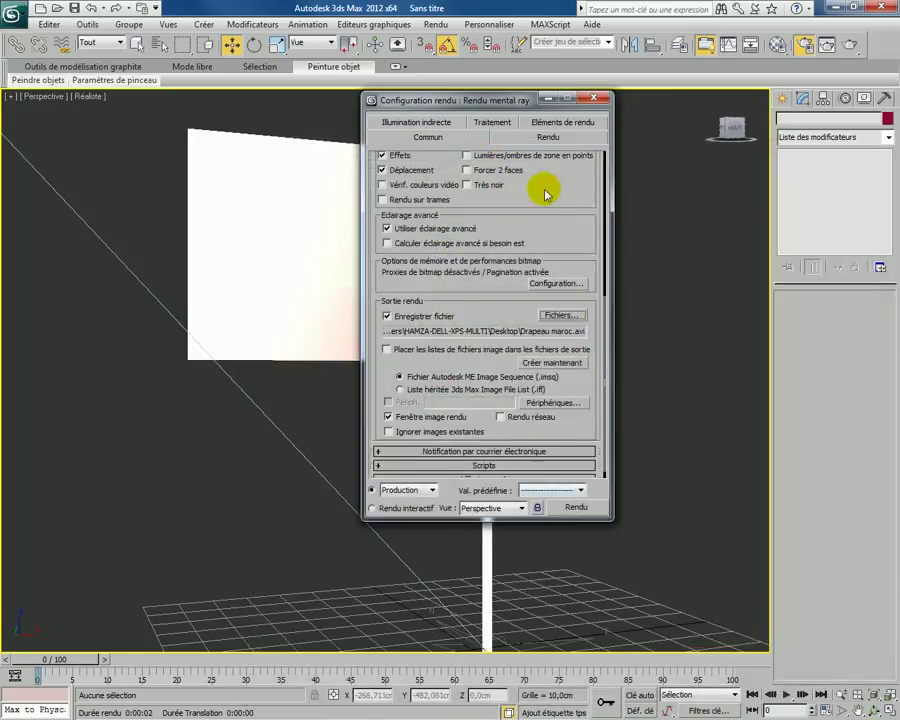
- Render the active time segment with mental ray to Drapeau maroc.avi until frame 100 finishes
{"action": "left_click", "coordinate": [604, 99]}
{"action": "left_click", "coordinate": [432, 24]}
{"action": "left_click", "coordinate": [437, 45]}
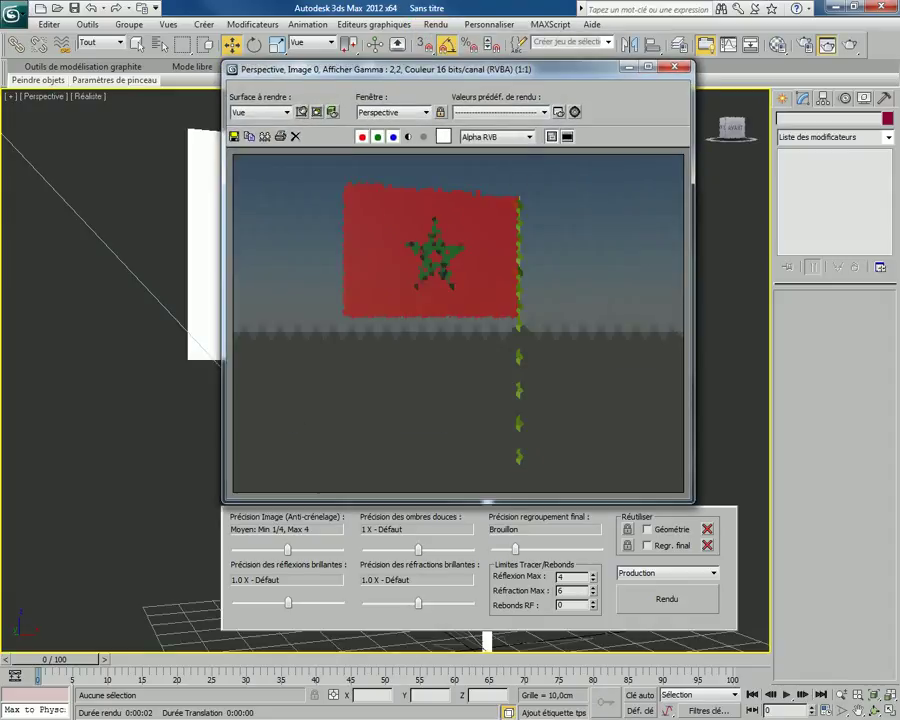
{"action": "left_click_drag", "start_coordinate": [134, 150], "coordinate": [713, 153]}
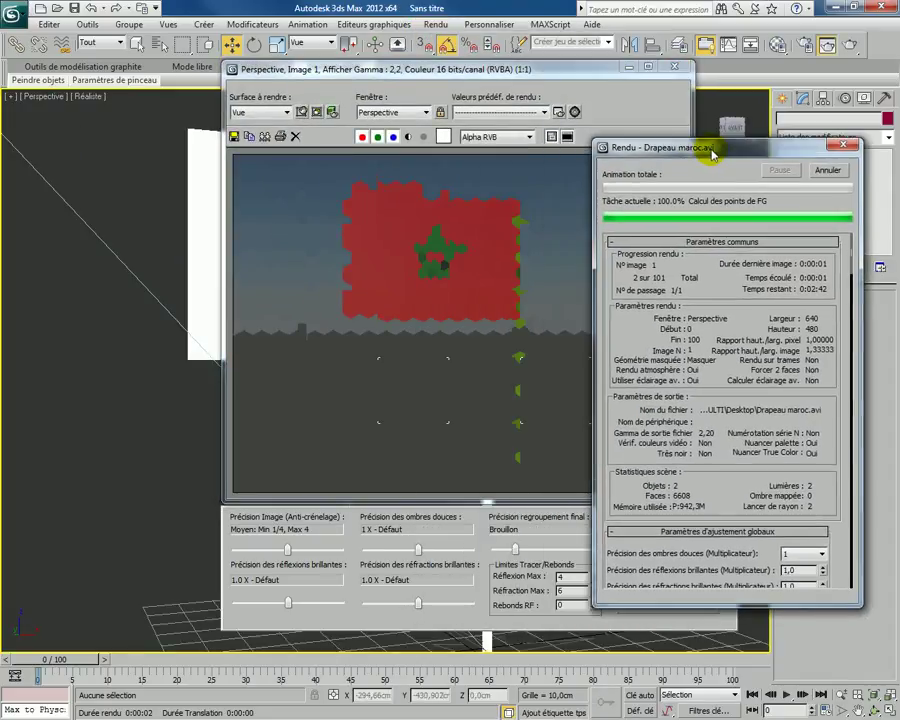
{"action": "left_click_drag", "start_coordinate": [485, 70], "coordinate": [325, 73]}
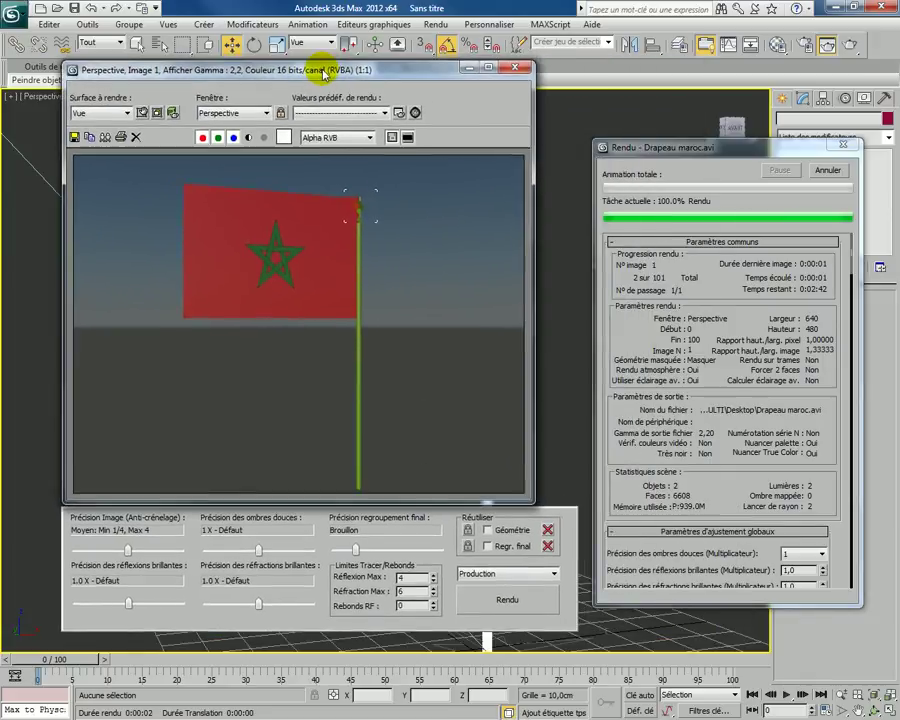
{"action": "left_click_drag", "start_coordinate": [642, 152], "coordinate": [598, 119]}
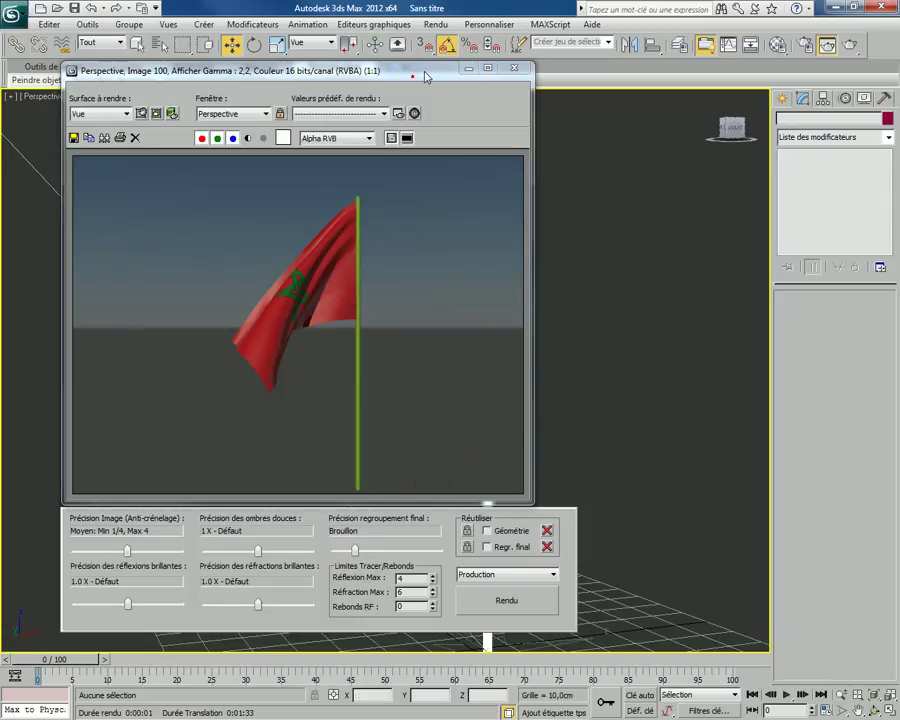
{"action": "left_click_drag", "start_coordinate": [425, 74], "coordinate": [592, 81]}
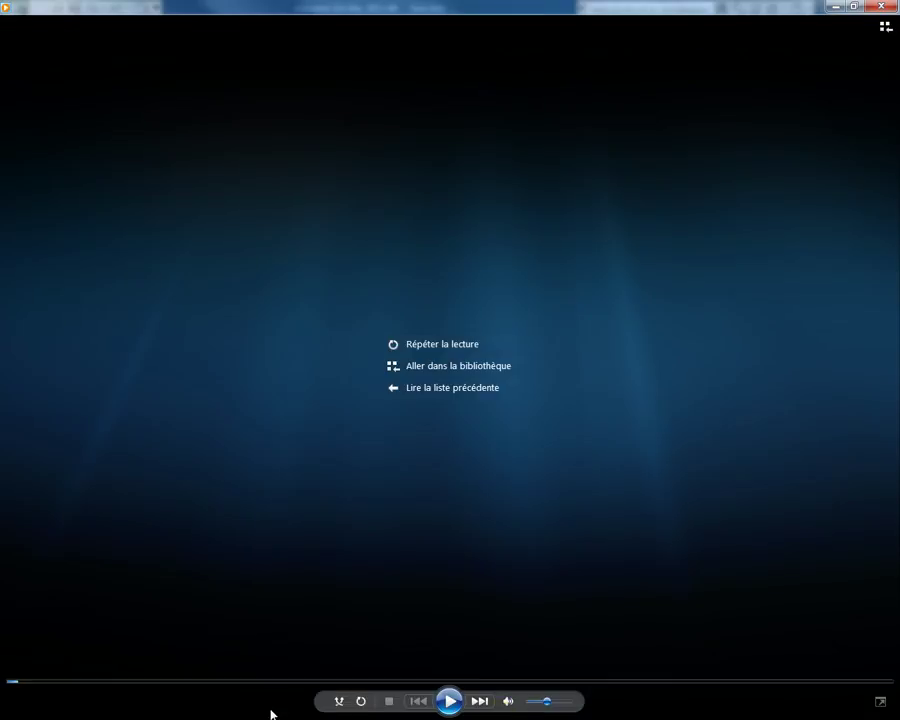
- Replay the Drapeau maroc video with Repeat on, restarting it from the beginning
{"action": "left_click", "coordinate": [461, 707]}
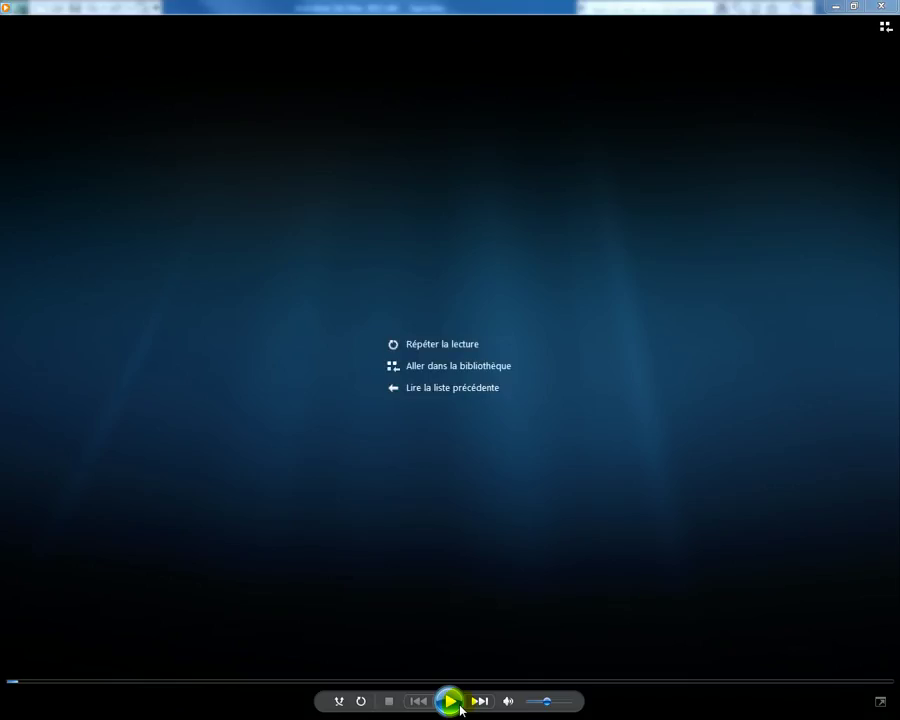
{"action": "left_click", "coordinate": [461, 707]}
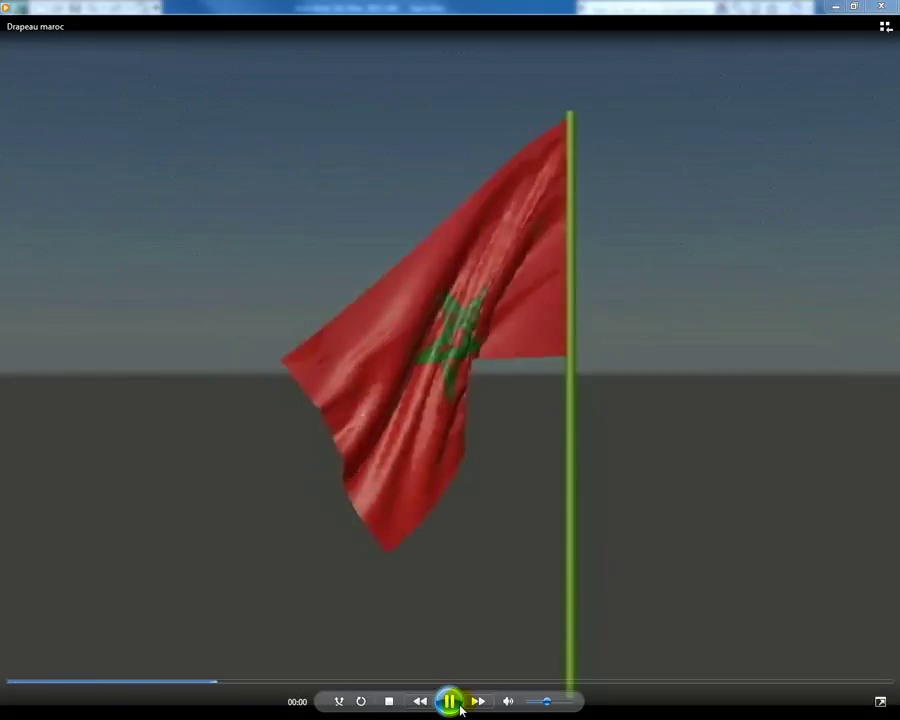
{"action": "left_click", "coordinate": [363, 703]}
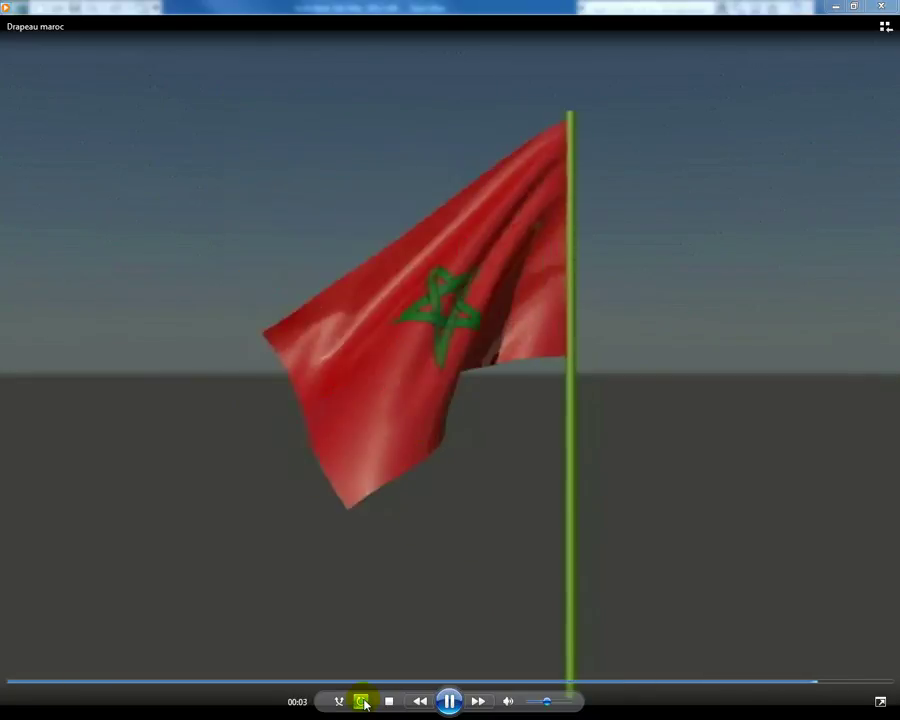
{"action": "left_click", "coordinate": [415, 700]}
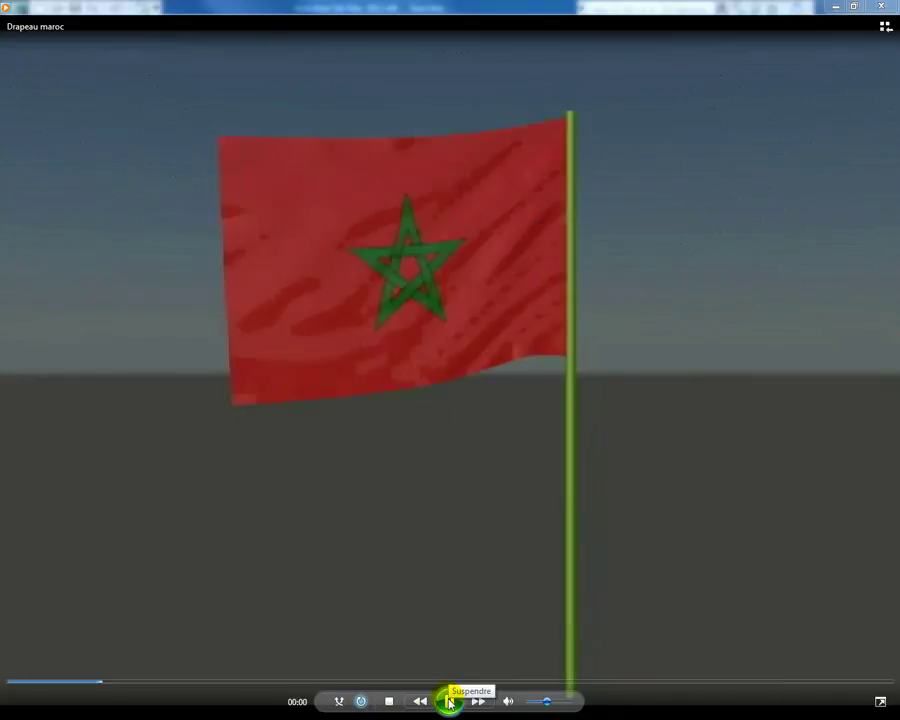
- Restore the player from full screen and center its window over 3ds Max
{"action": "left_click", "coordinate": [854, 6]}
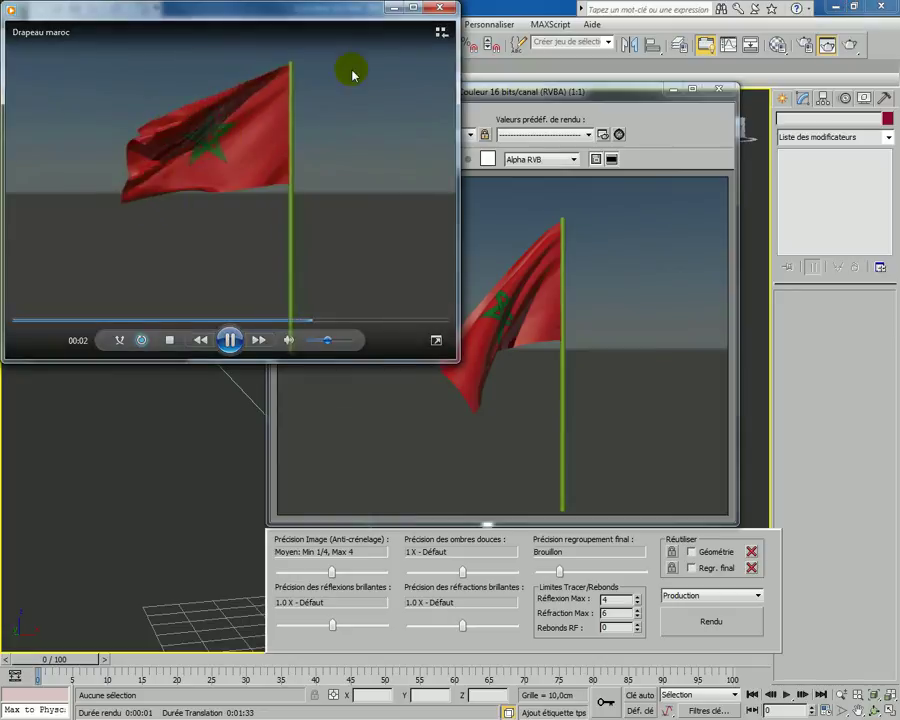
{"action": "left_click_drag", "start_coordinate": [345, 20], "coordinate": [498, 202]}
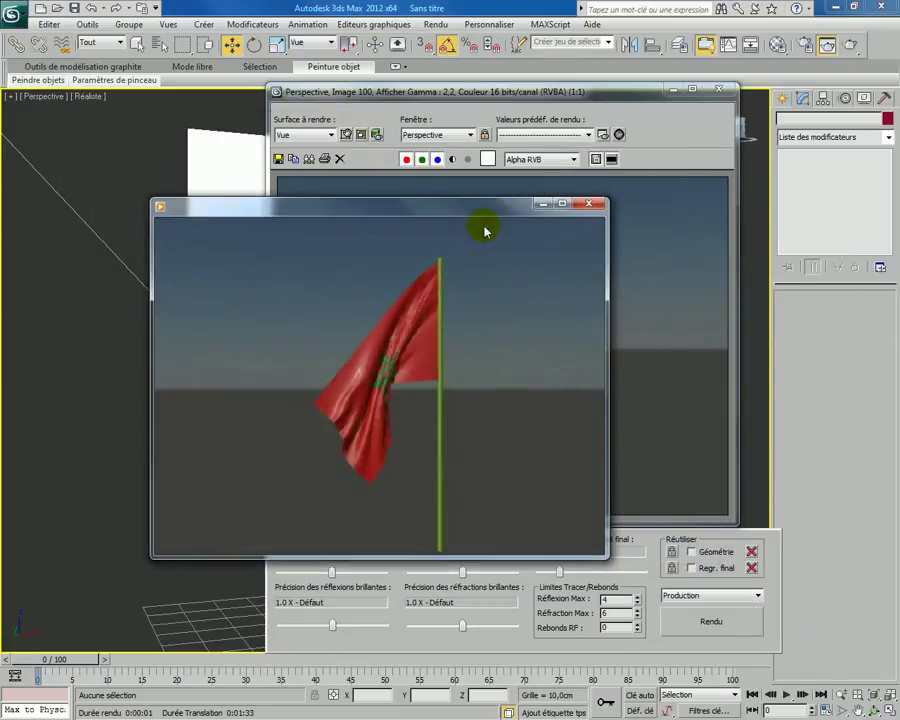